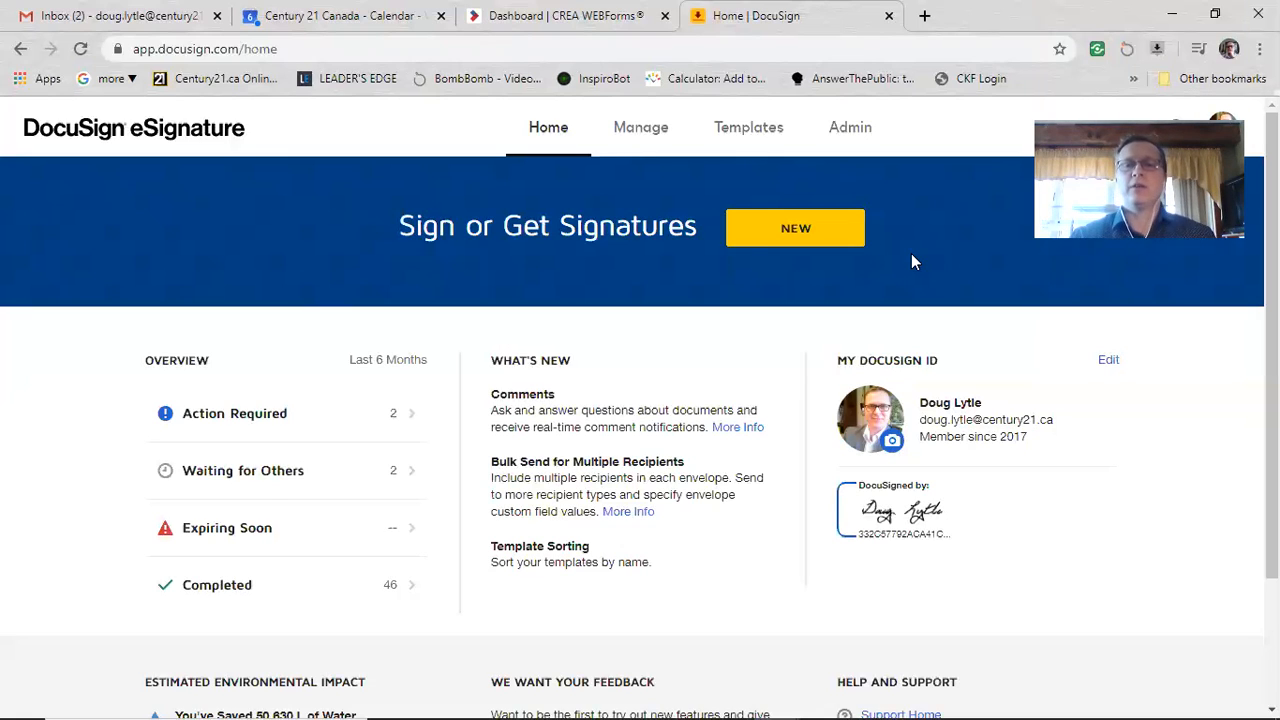
Step: Begin a new envelope by choosing Send an Envelope from the NEW menu
left_click(779, 232)
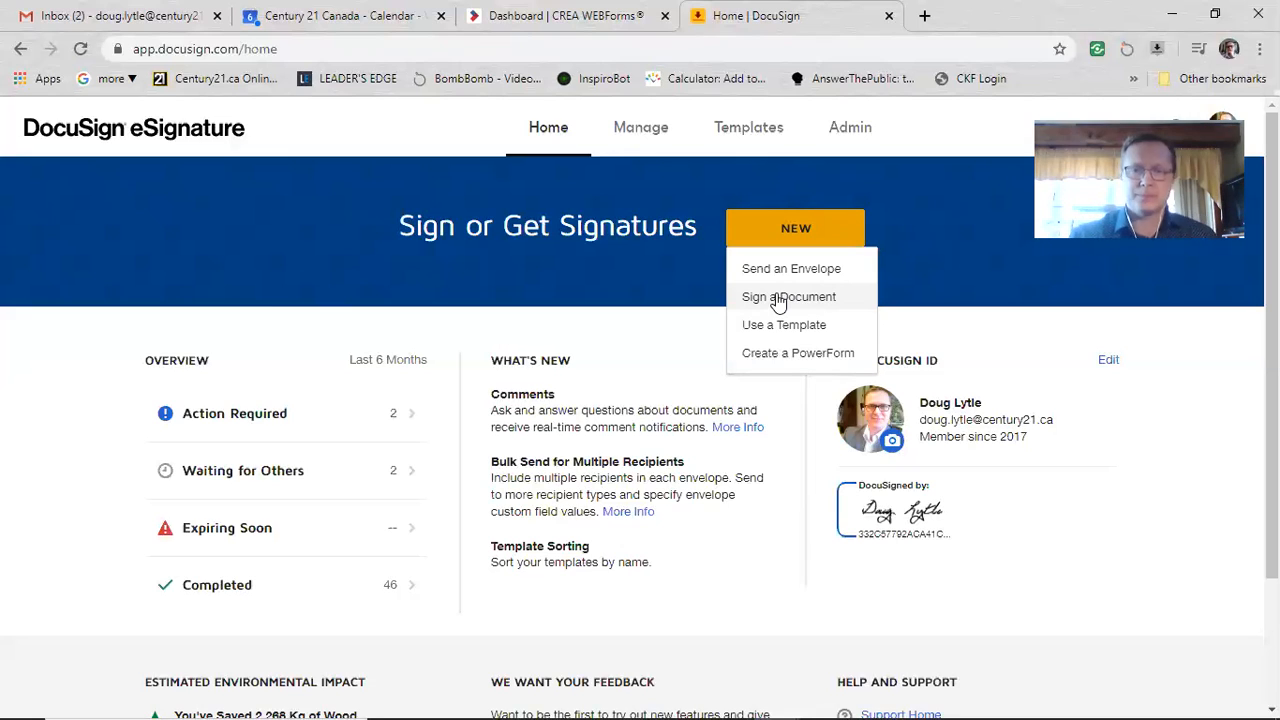
left_click(786, 270)
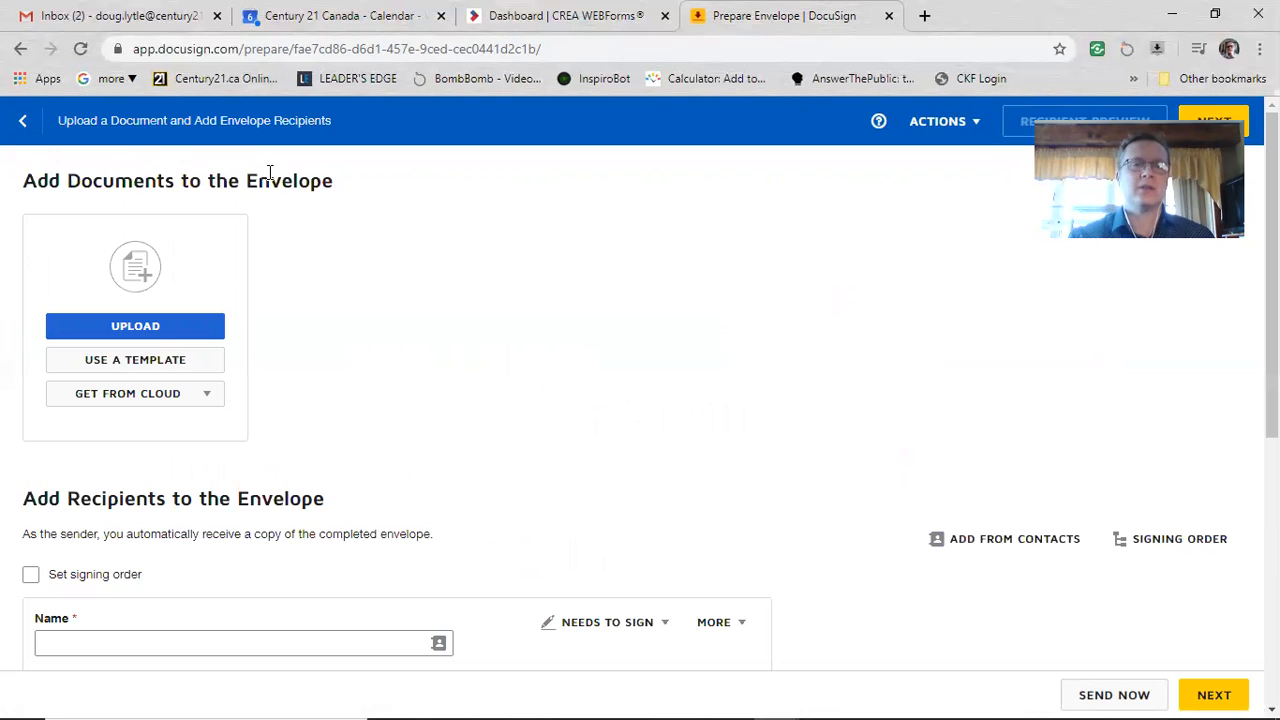
Step: Upload test kit.pdf from the Downloads folder as the envelope's document
left_click(150, 332)
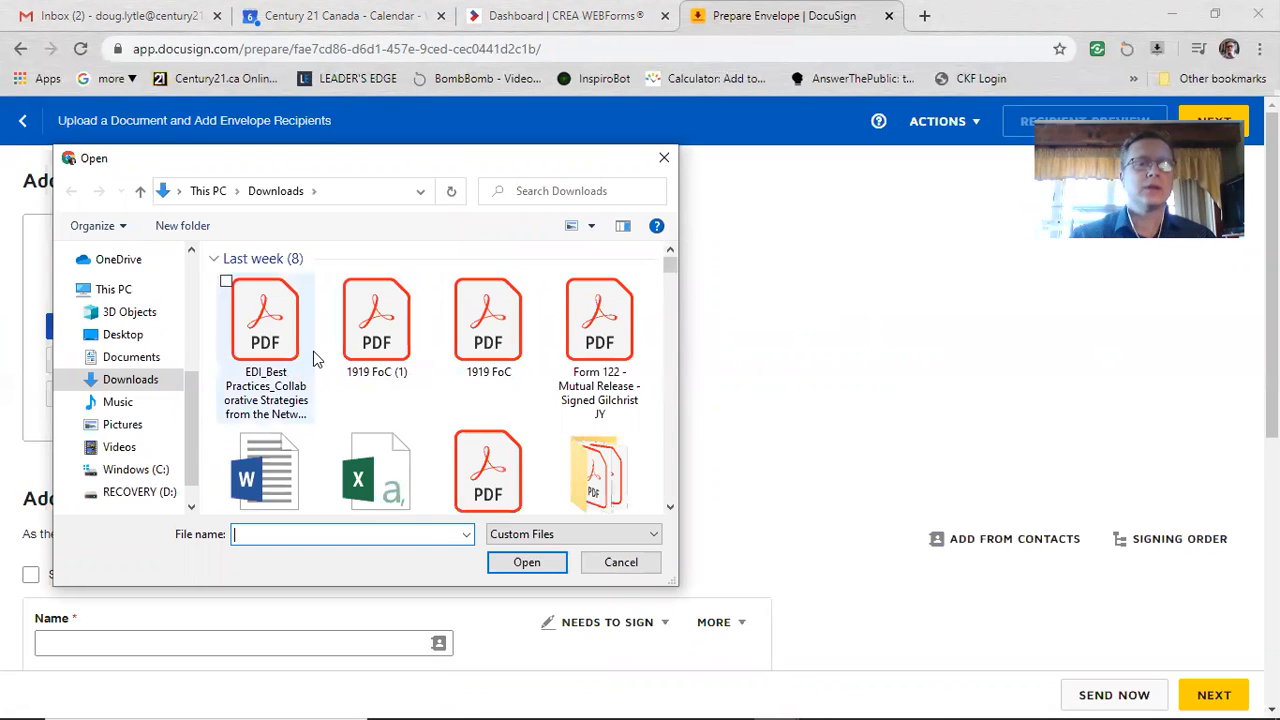
scroll(430, 376, "down", 1)
scroll(461, 373, "down", 5)
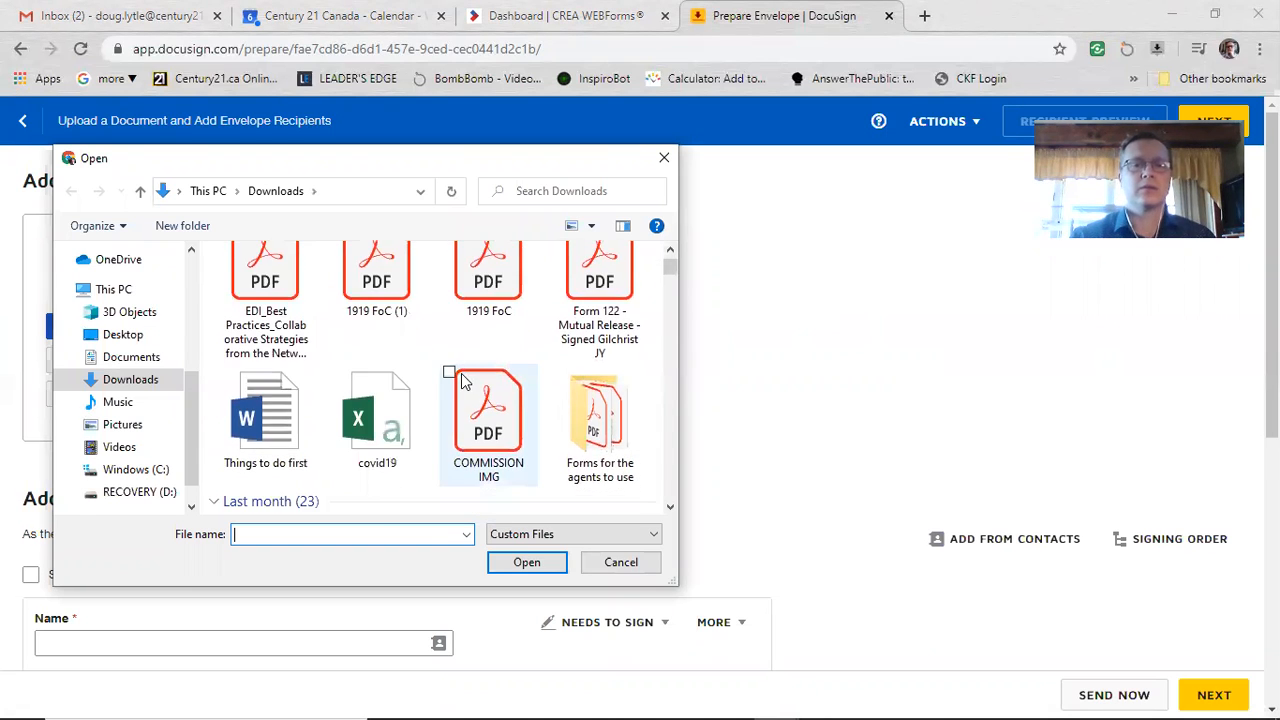
scroll(350, 437, "down", 3)
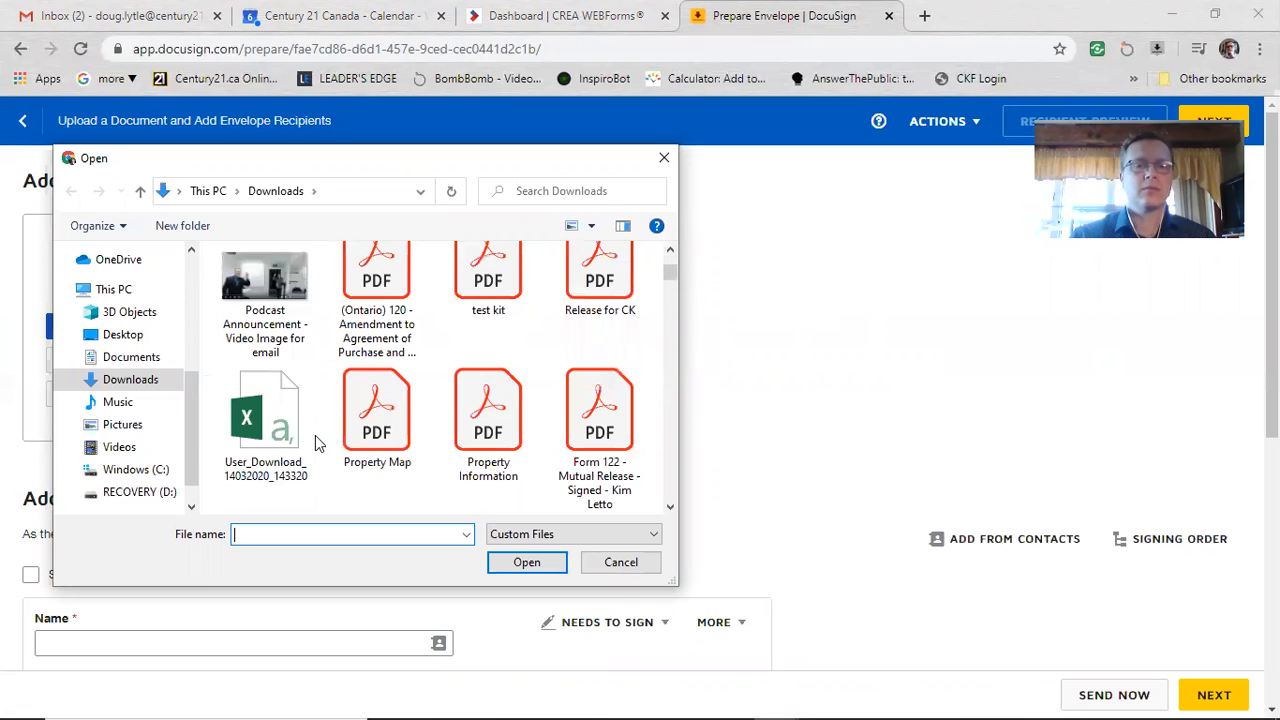
double_click(487, 285)
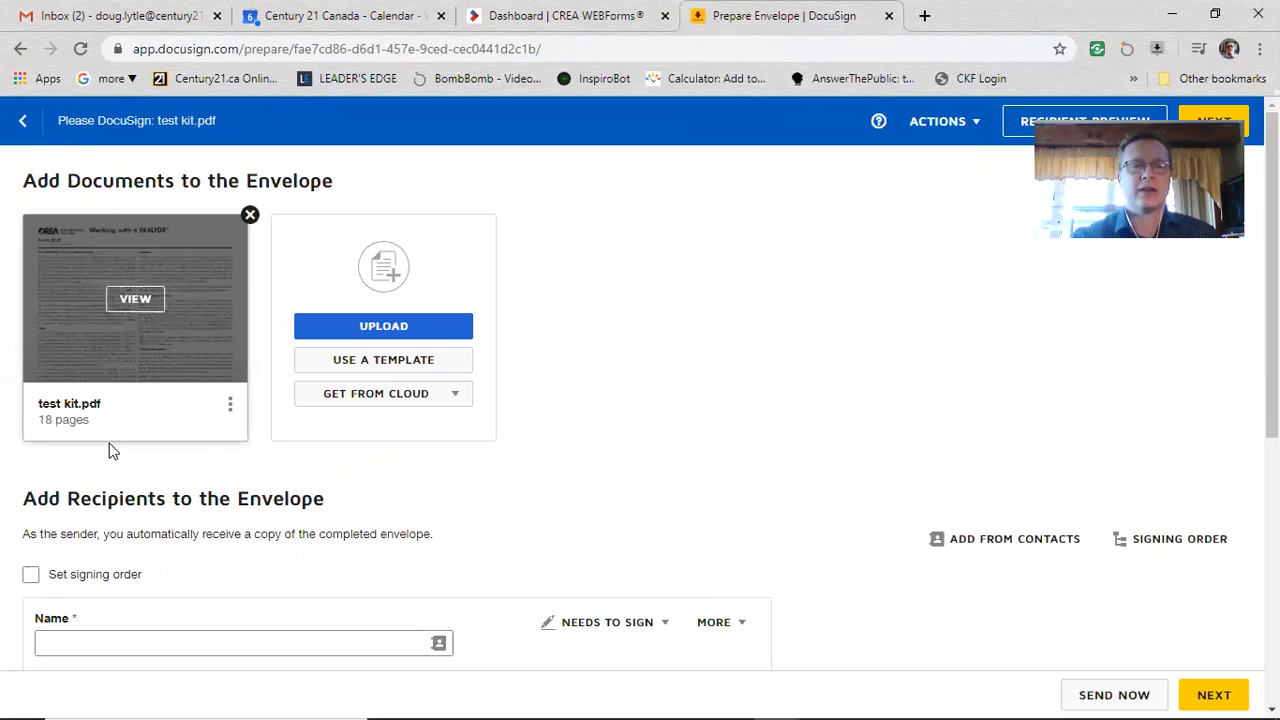
Step: Add a Needs to Sign recipient with the person's full name and e-mail address
scroll(450, 440, "down", 1)
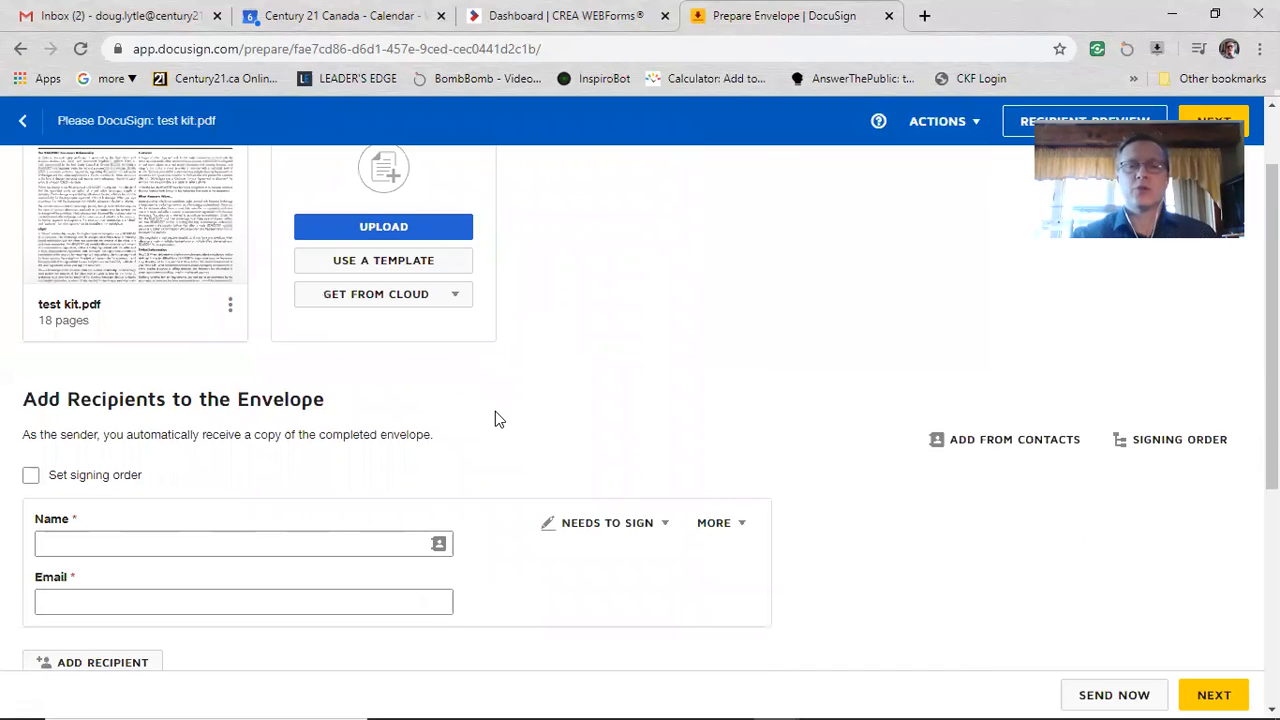
scroll(229, 414, "down", 2)
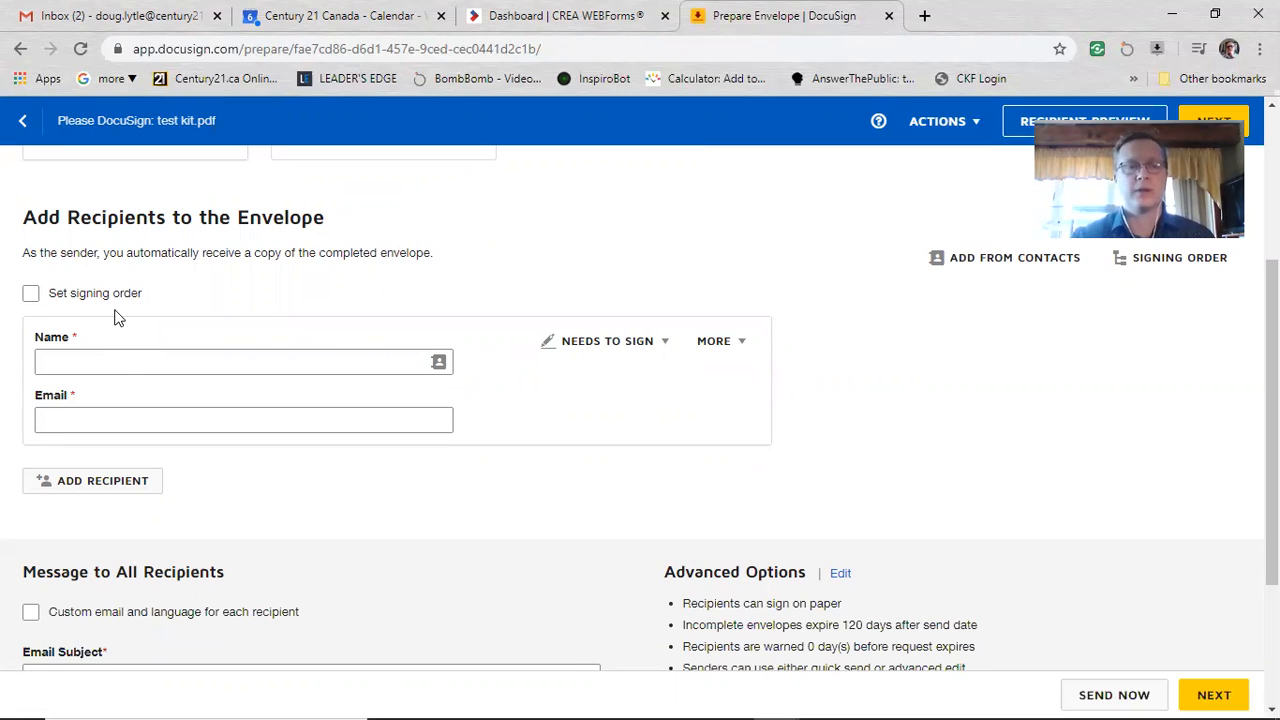
left_click(149, 353)
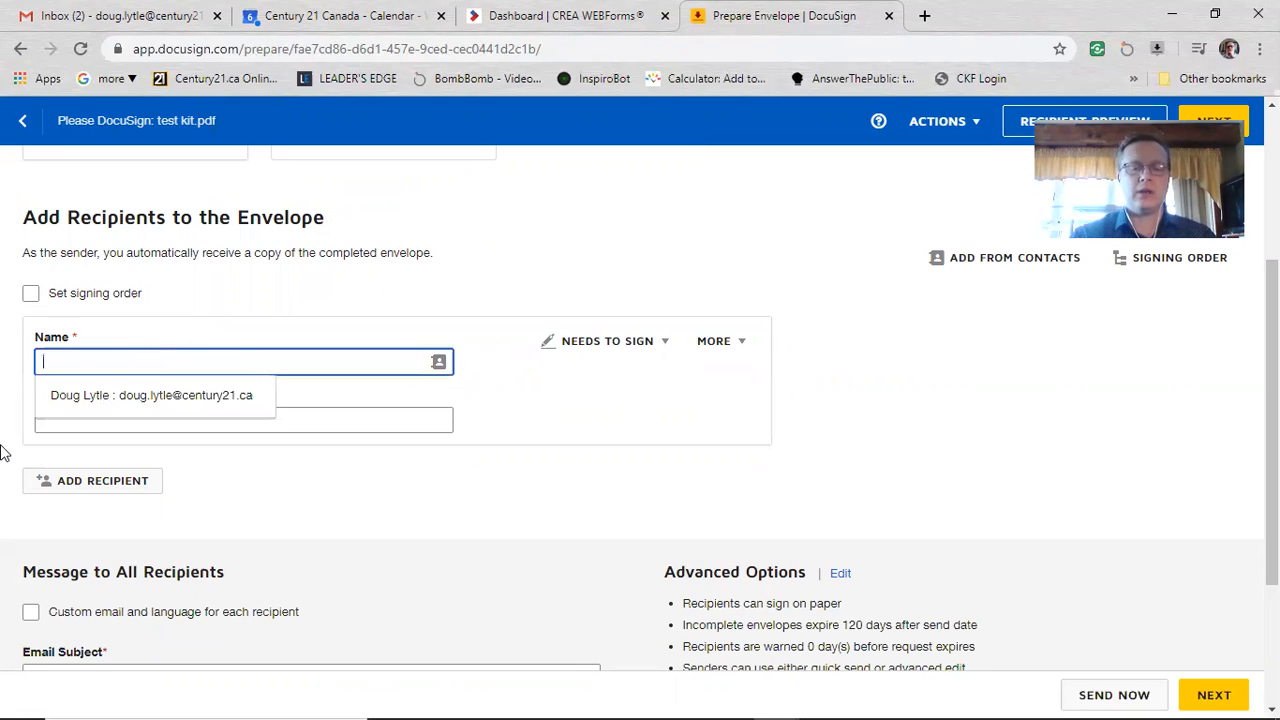
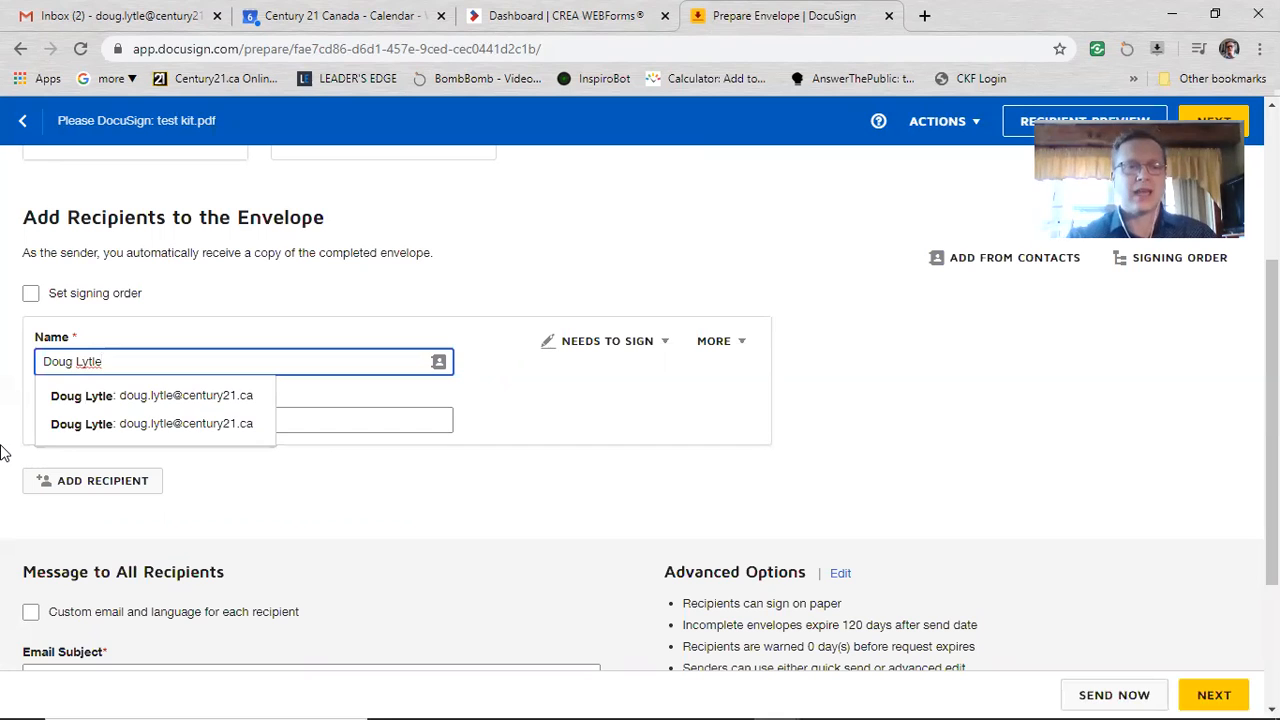
left_click(221, 313)
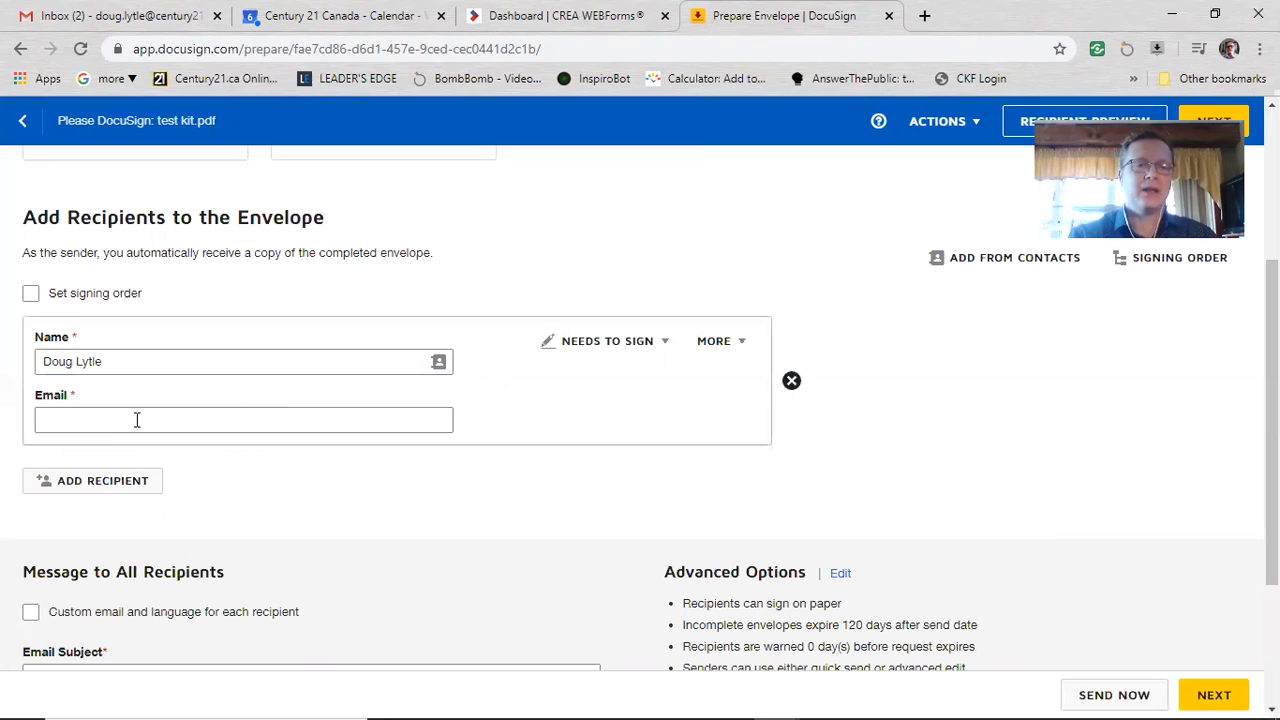
left_click(136, 420)
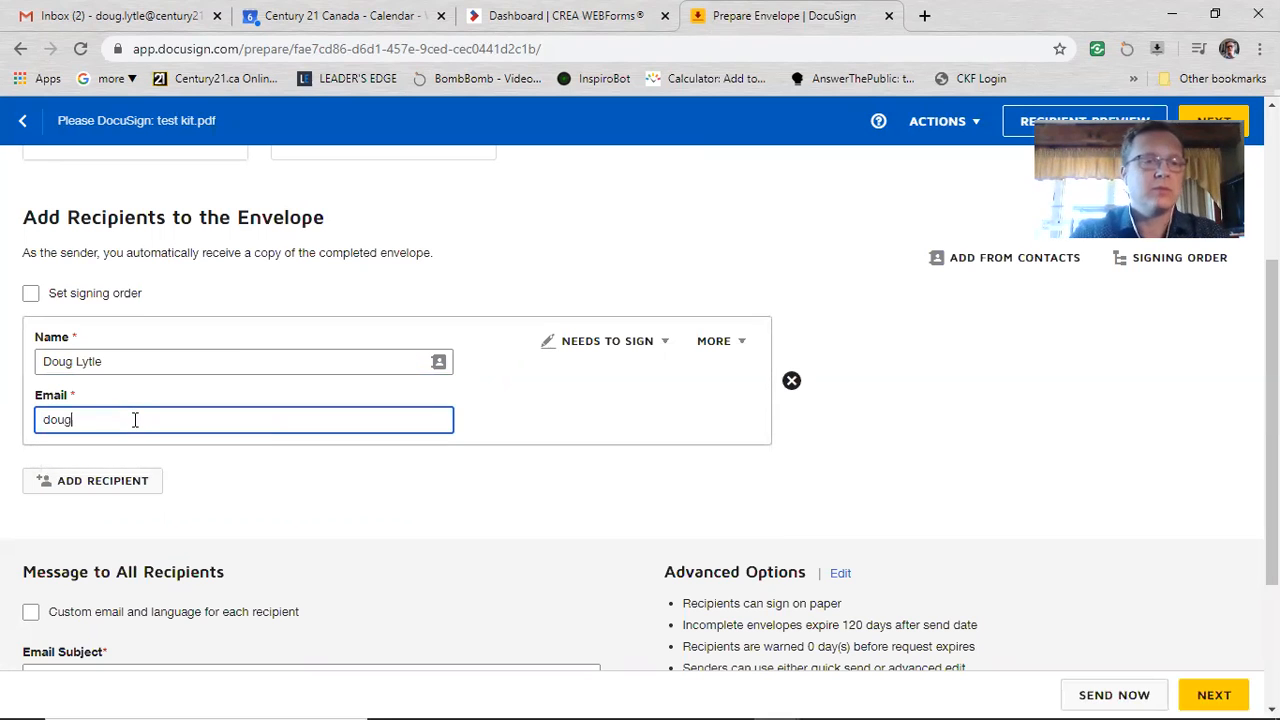
left_click(315, 470)
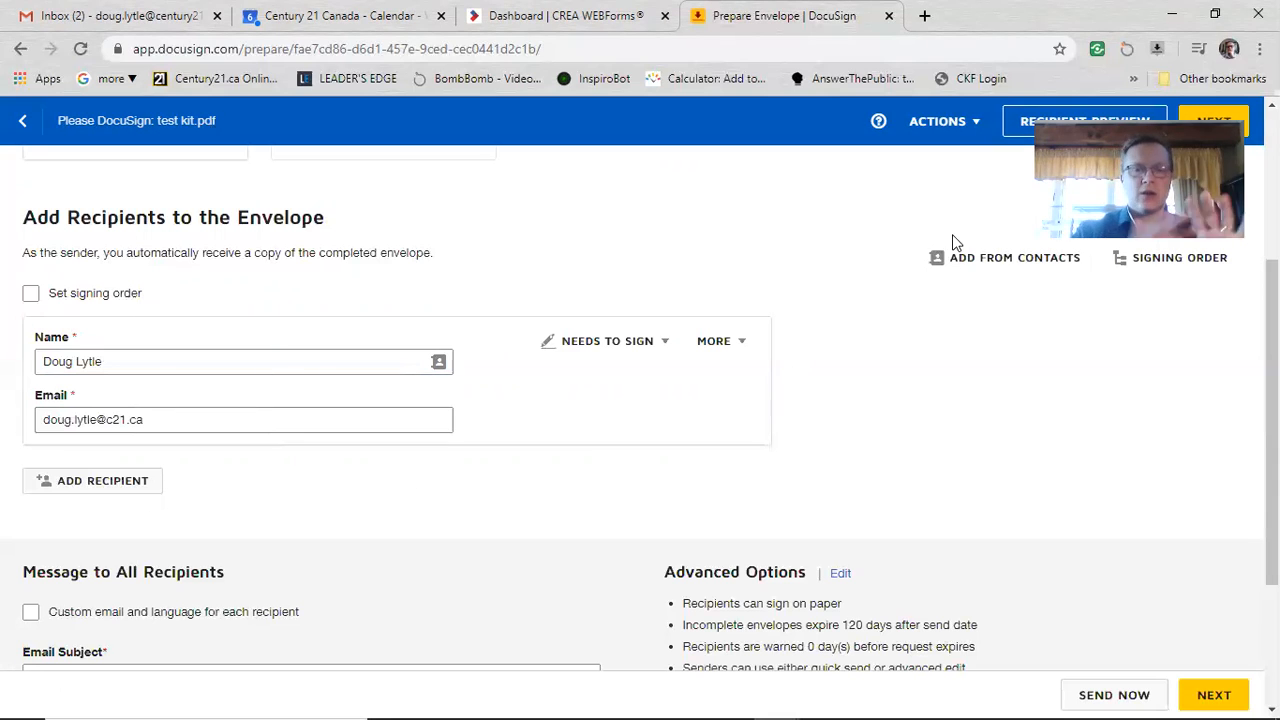
scroll(600, 486, "down", 3)
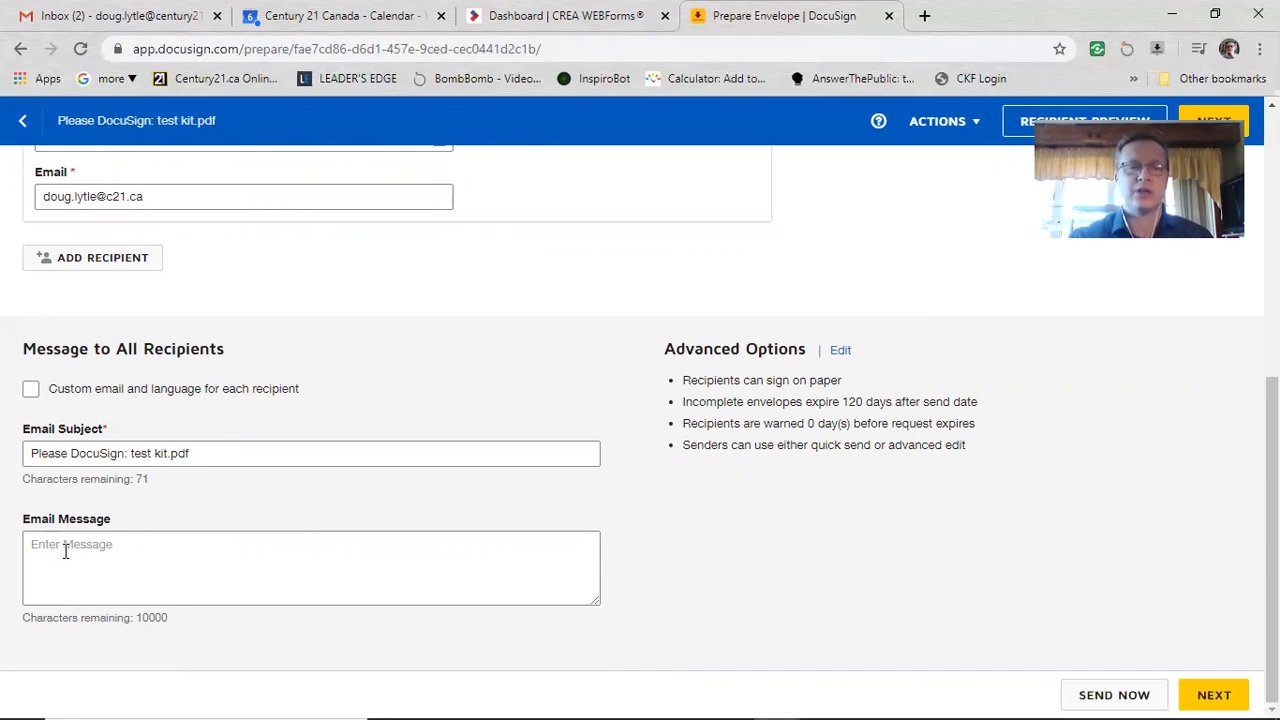
Step: Write the email message 'Call me to discuss before signing.' and continue to field placement
left_click(100, 546)
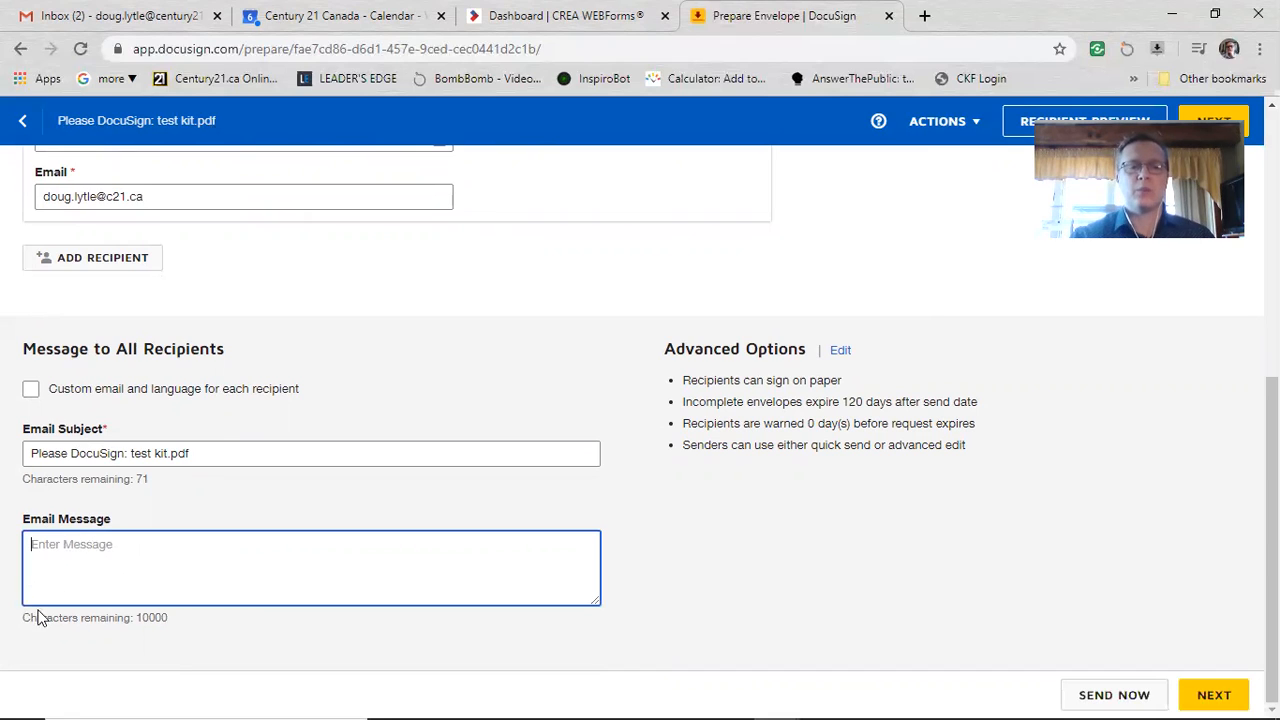
type("Call")
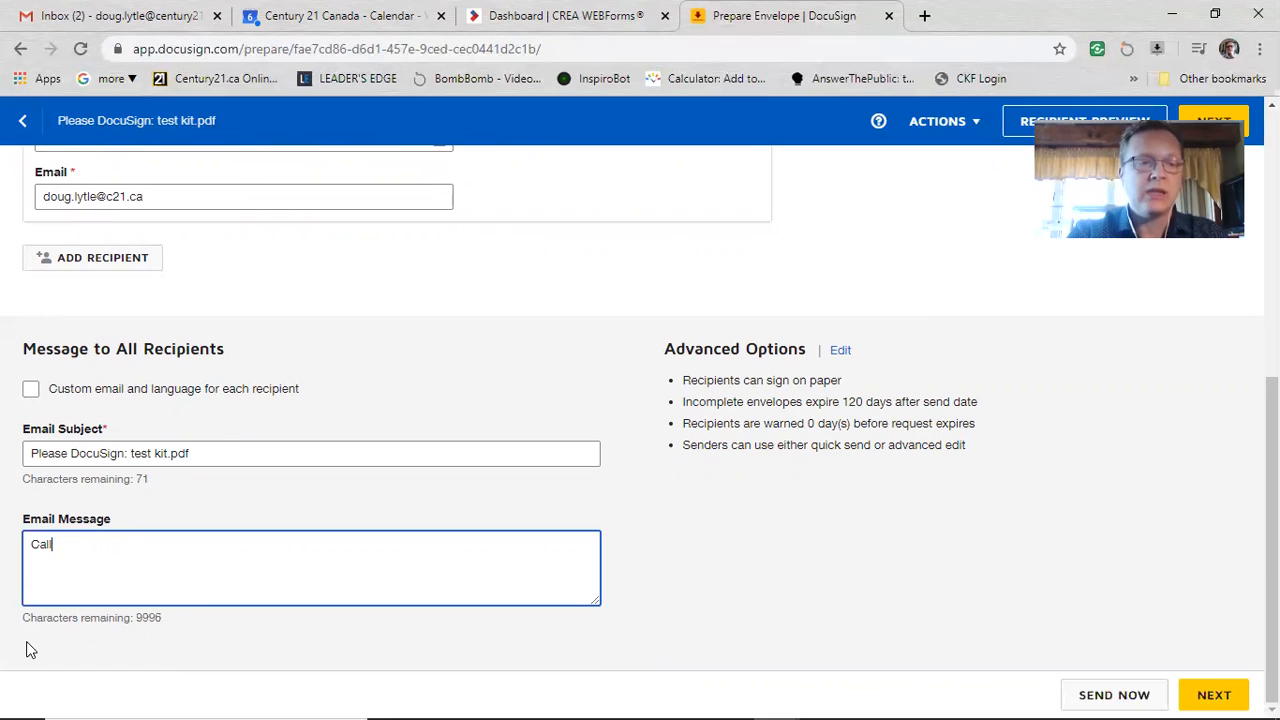
type(" me to discu")
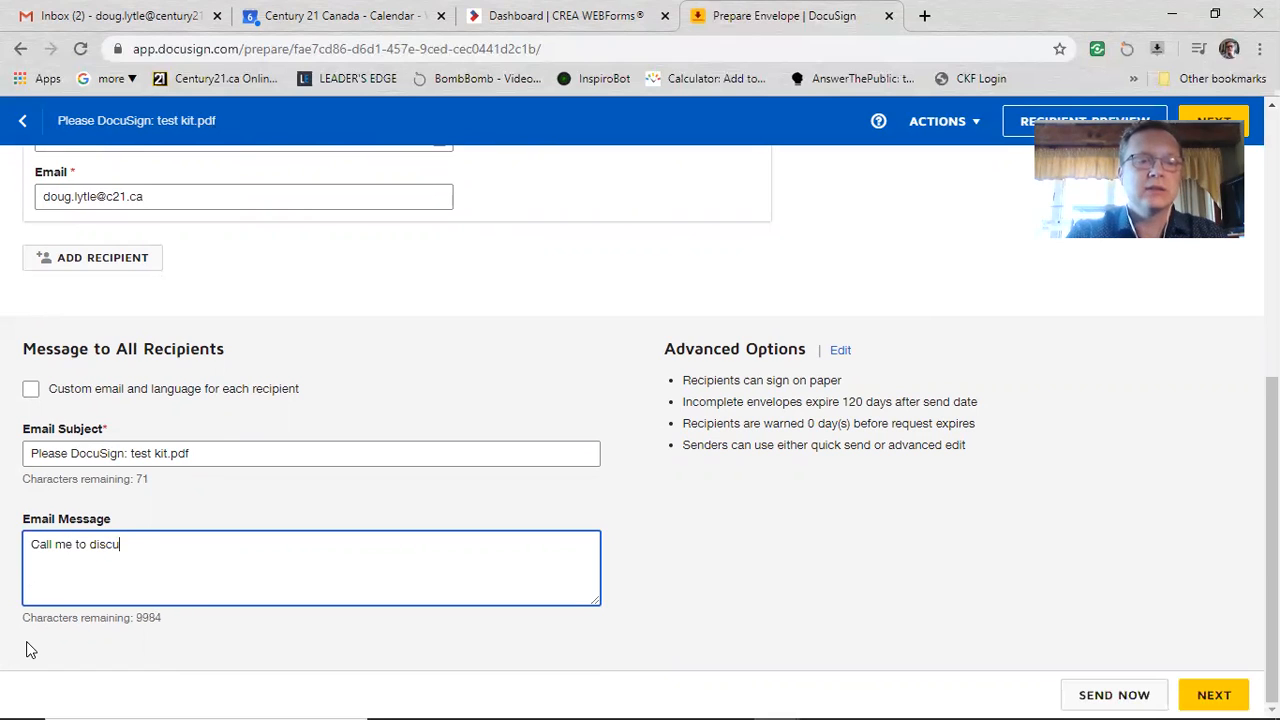
type("ss before sign")
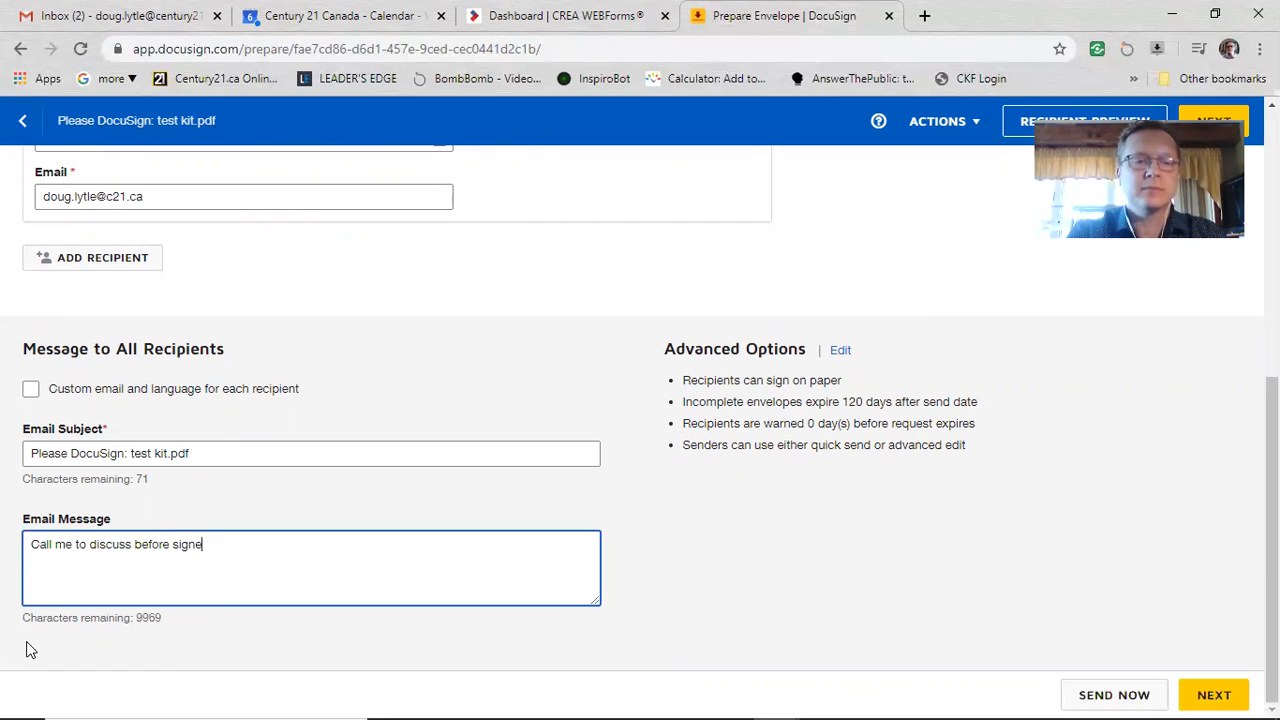
type("ing.")
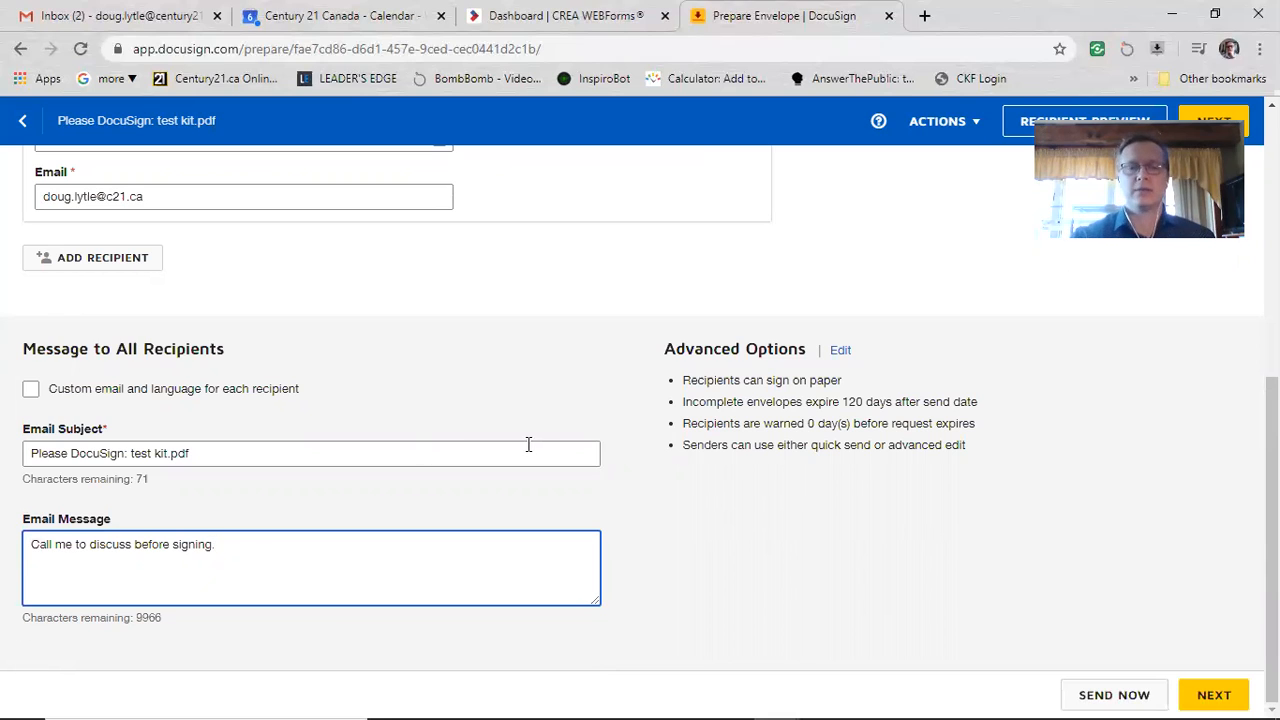
left_click(1208, 118)
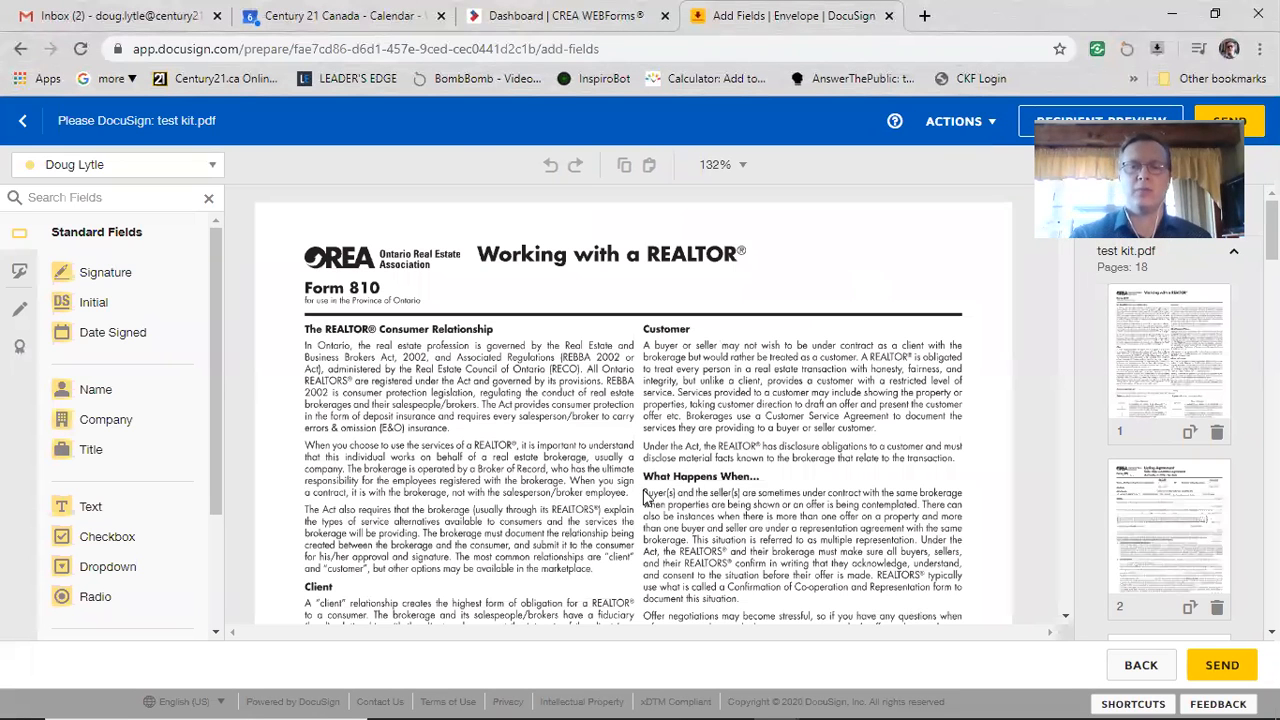
scroll(684, 440, "down", 10)
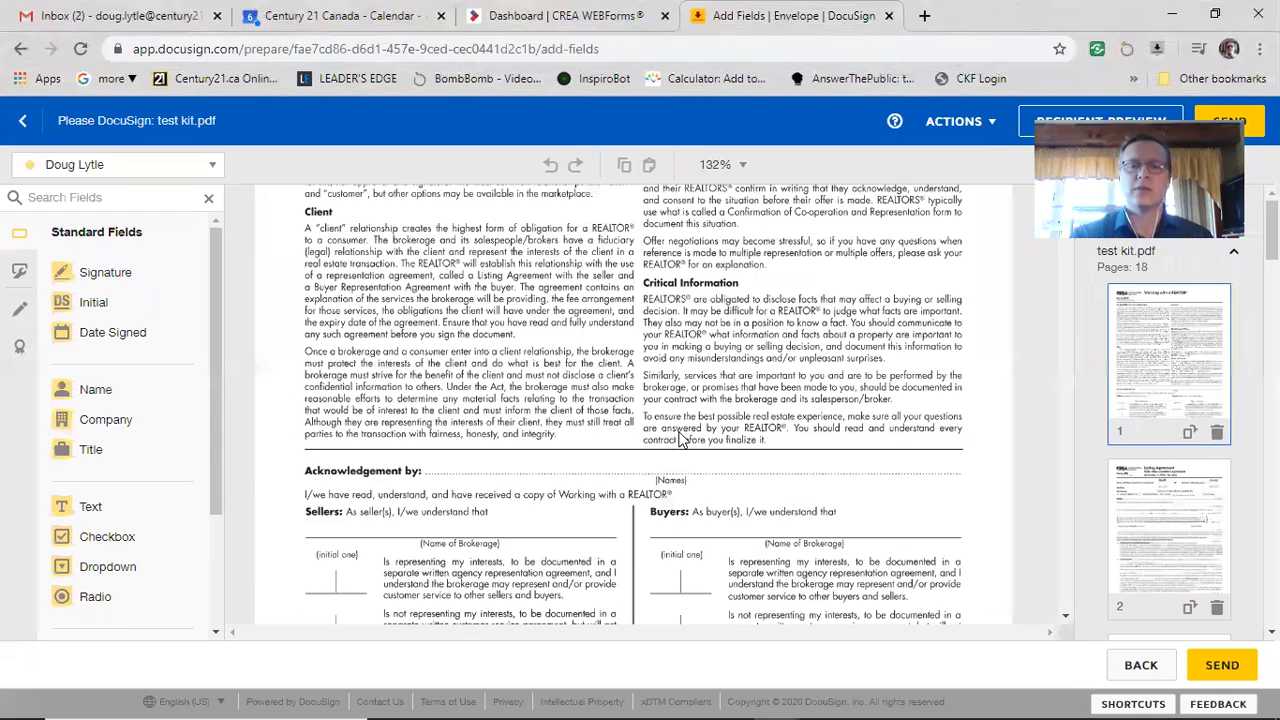
scroll(684, 452, "down", 5)
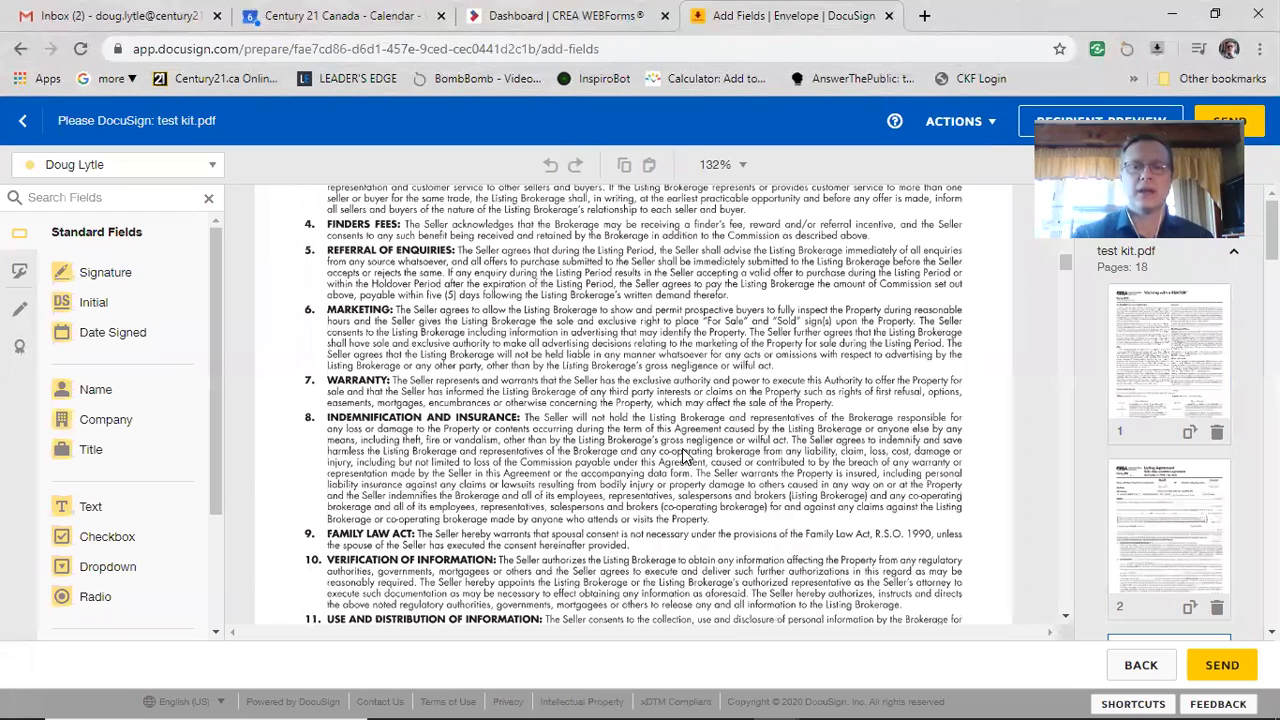
scroll(300, 468, "up", 15)
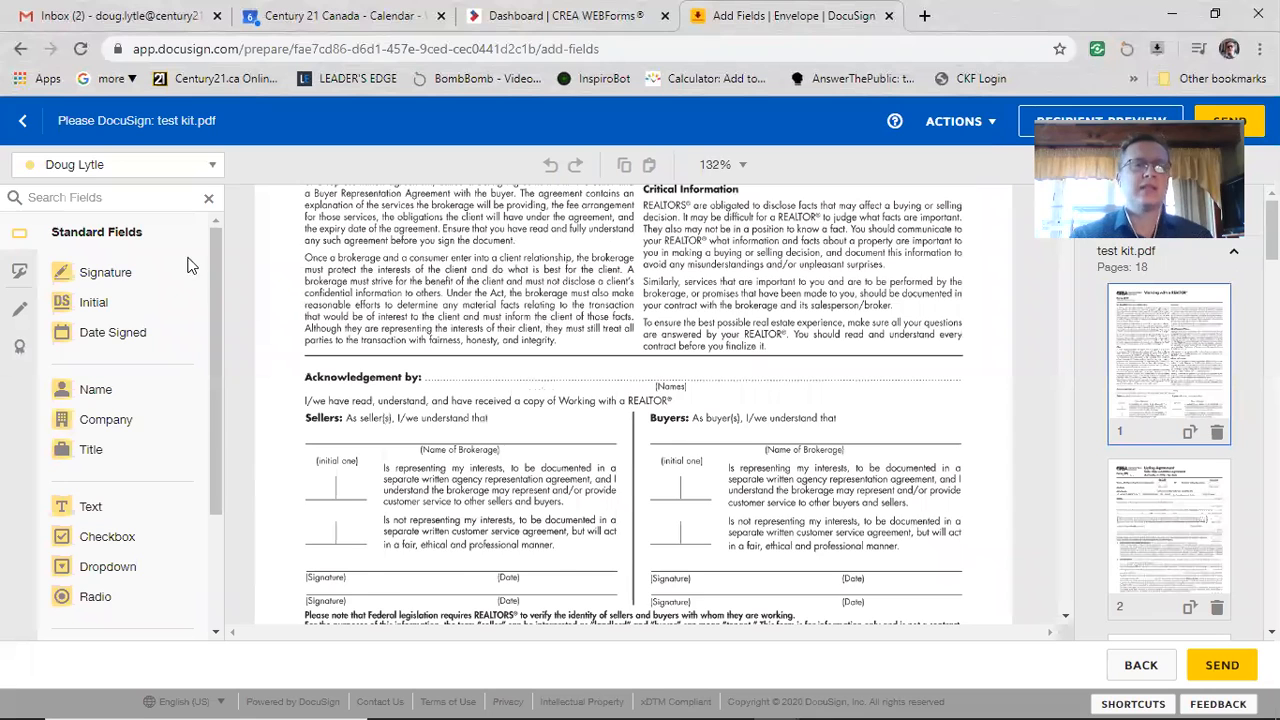
left_click(90, 168)
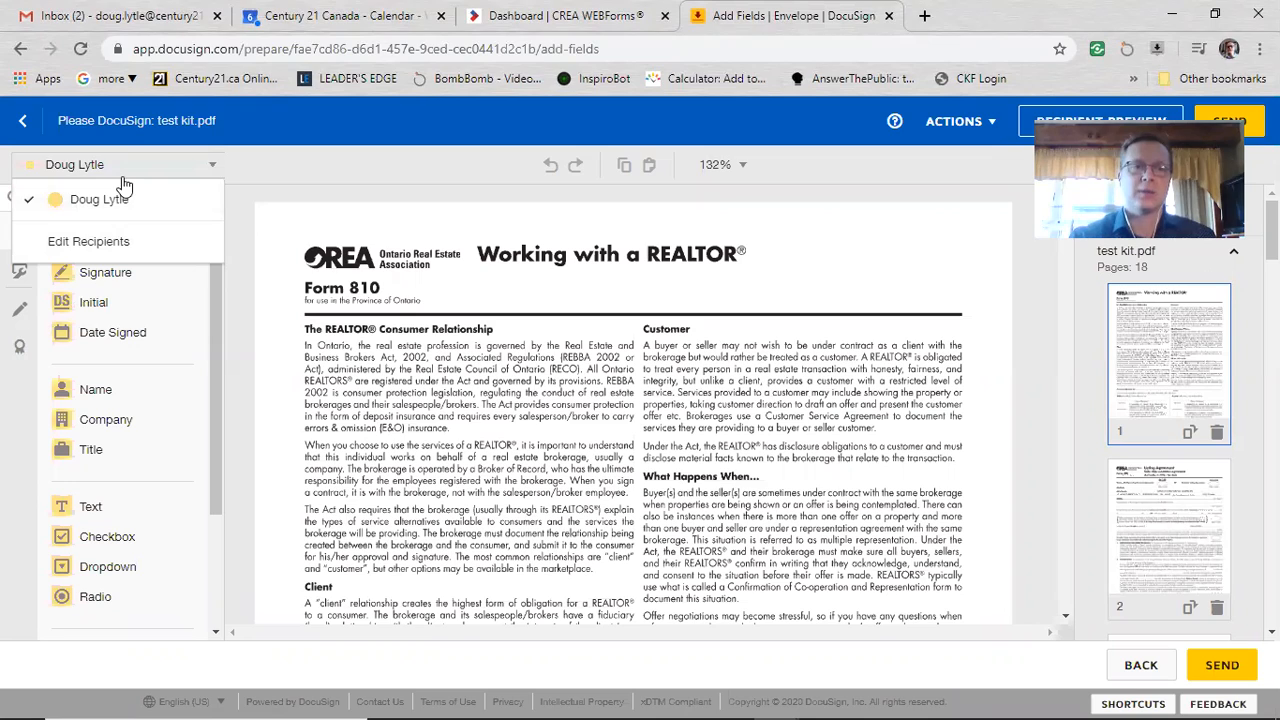
left_click(283, 176)
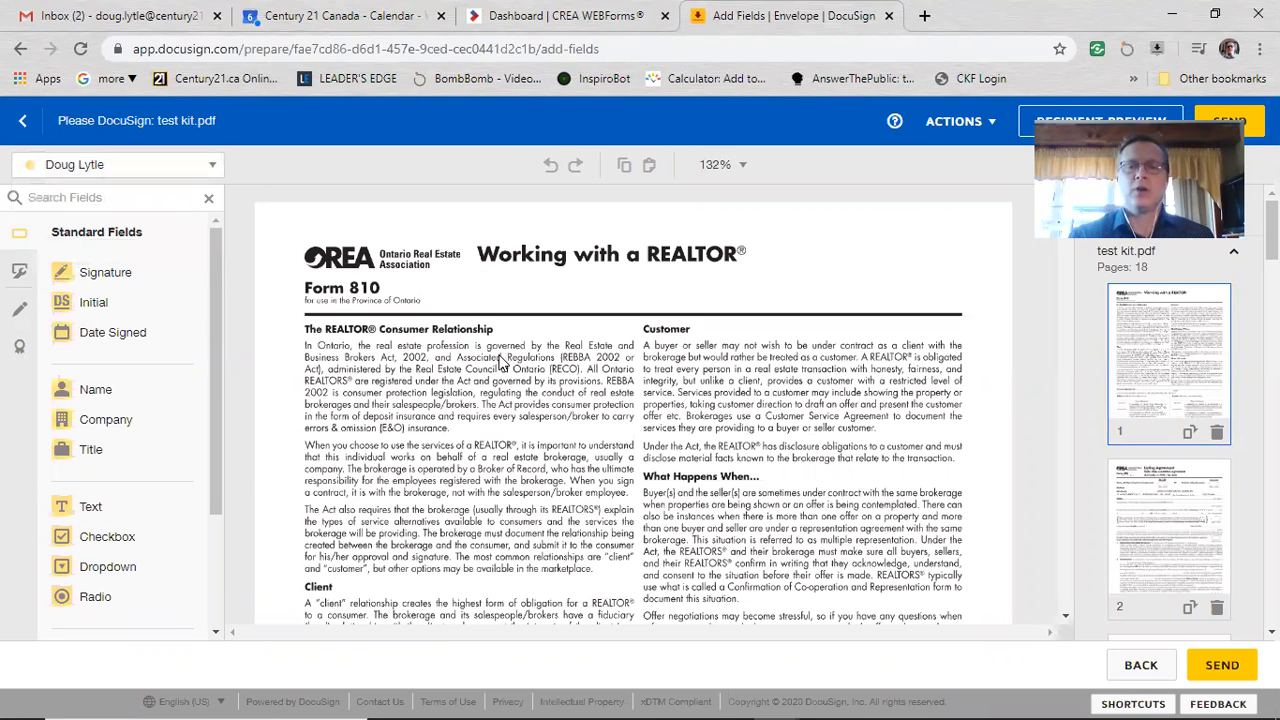
scroll(504, 352, "down", 5)
scroll(504, 352, "down", 1)
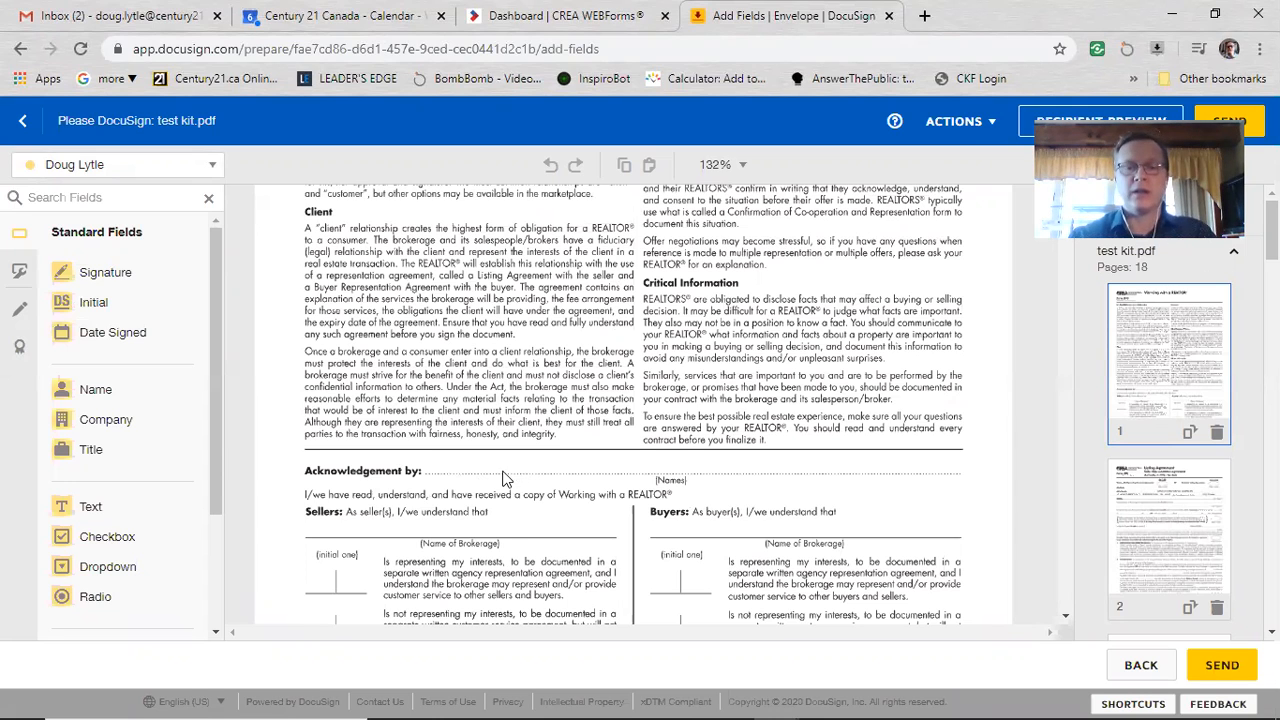
scroll(510, 467, "down", 1)
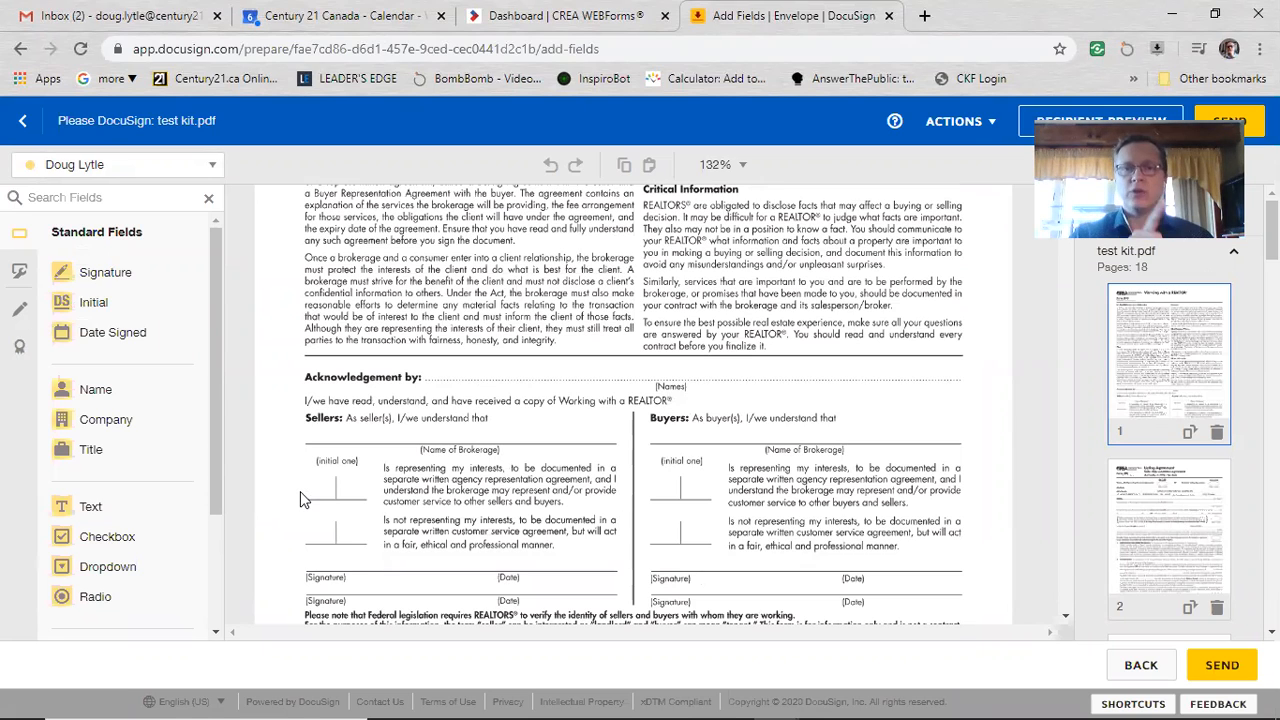
Step: Place a Full Name field at Acknowledgement by and a Company field on the buyers' brokerage line
left_click_drag(97, 393, 494, 371)
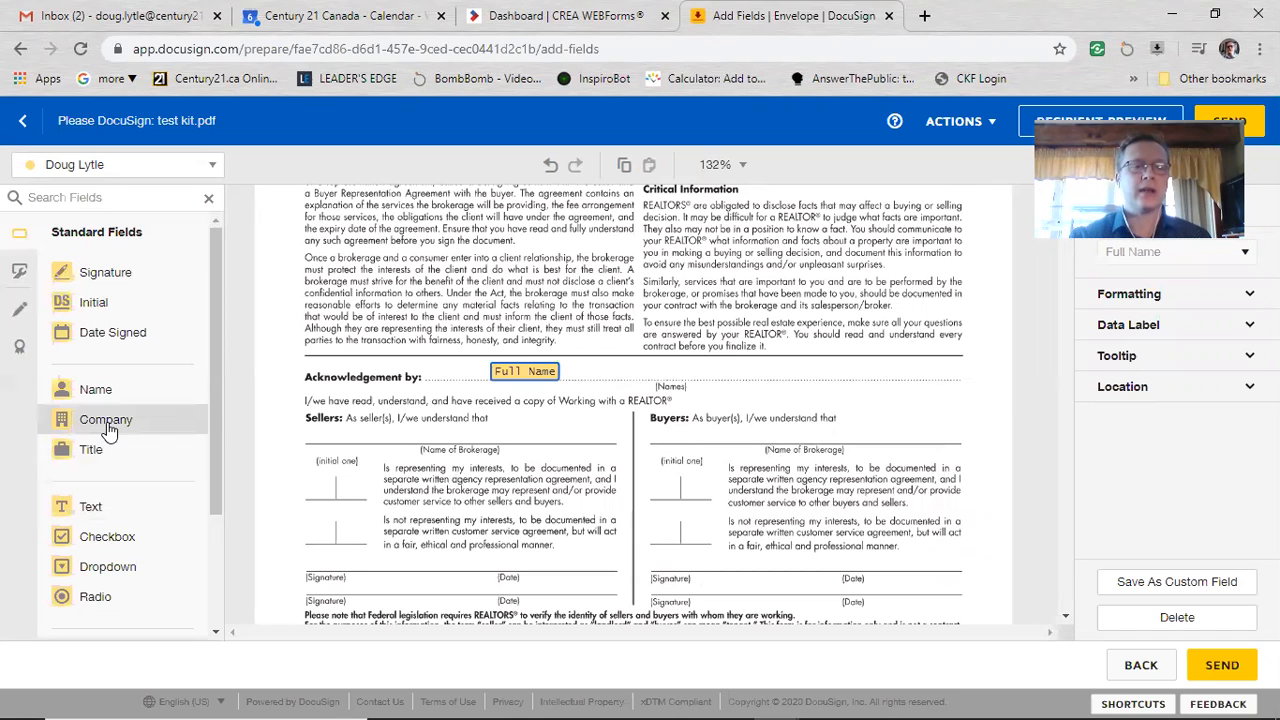
left_click_drag(108, 428, 720, 437)
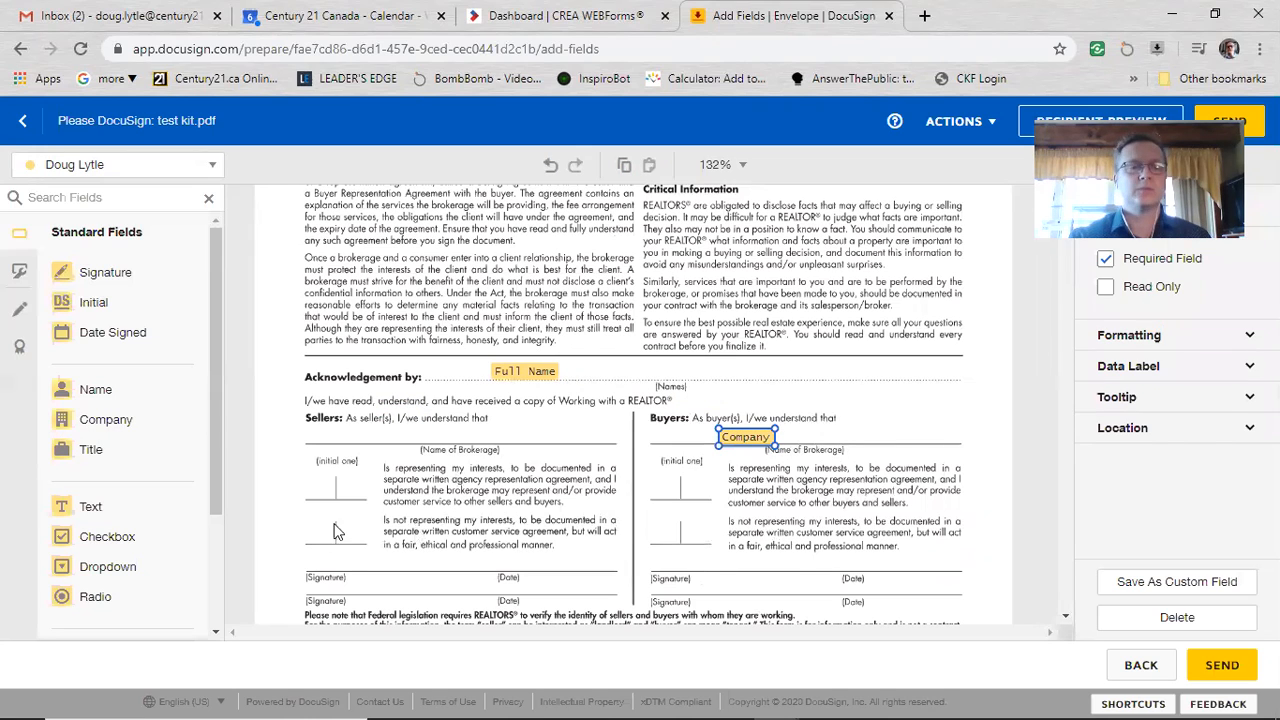
scroll(199, 516, "down", 2)
scroll(199, 516, "down", 3)
scroll(200, 450, "up", 5)
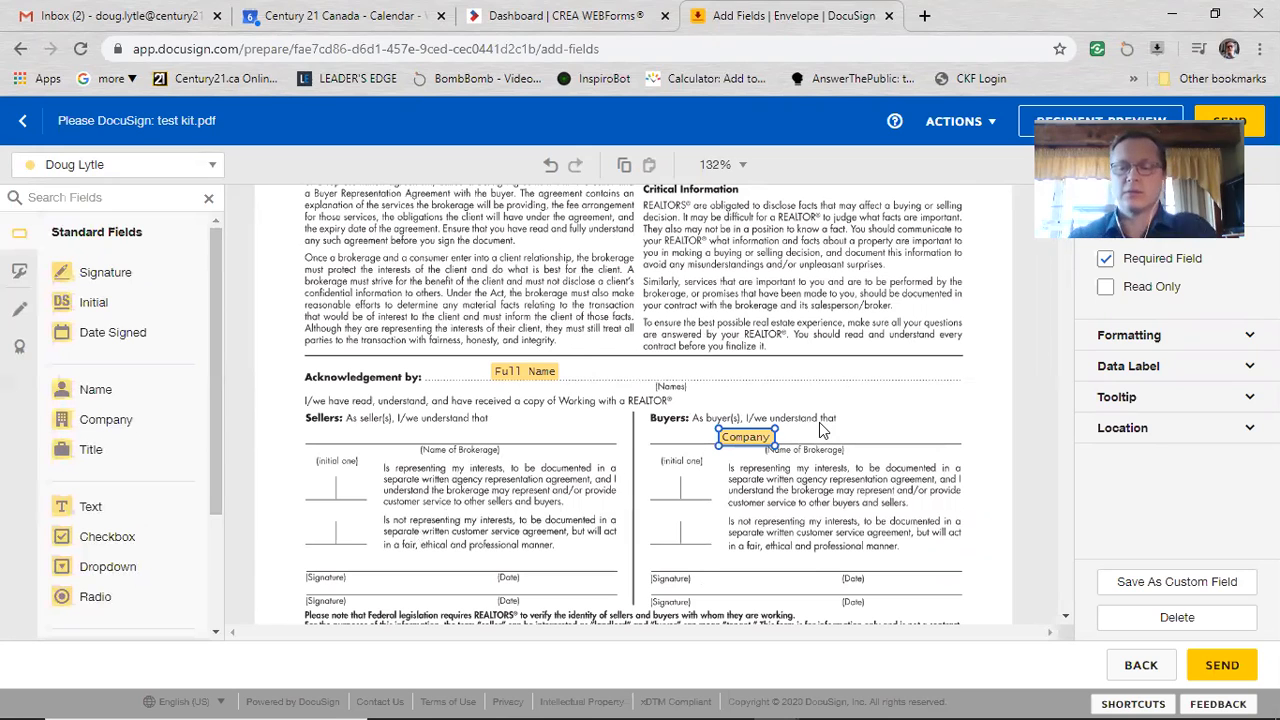
Step: Swap the Company field for a Text field reading 'Century 21 United Realty Inc.'
key("Delete")
left_click_drag(105, 508, 704, 440)
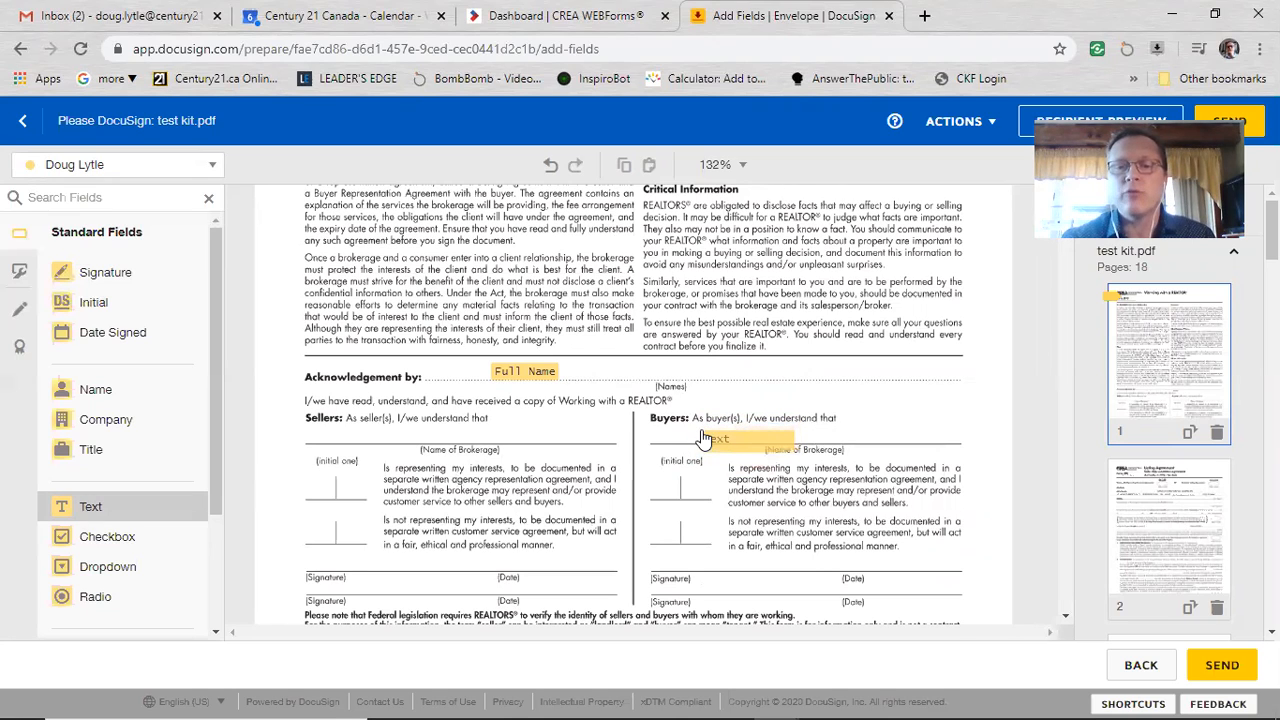
left_click(705, 438)
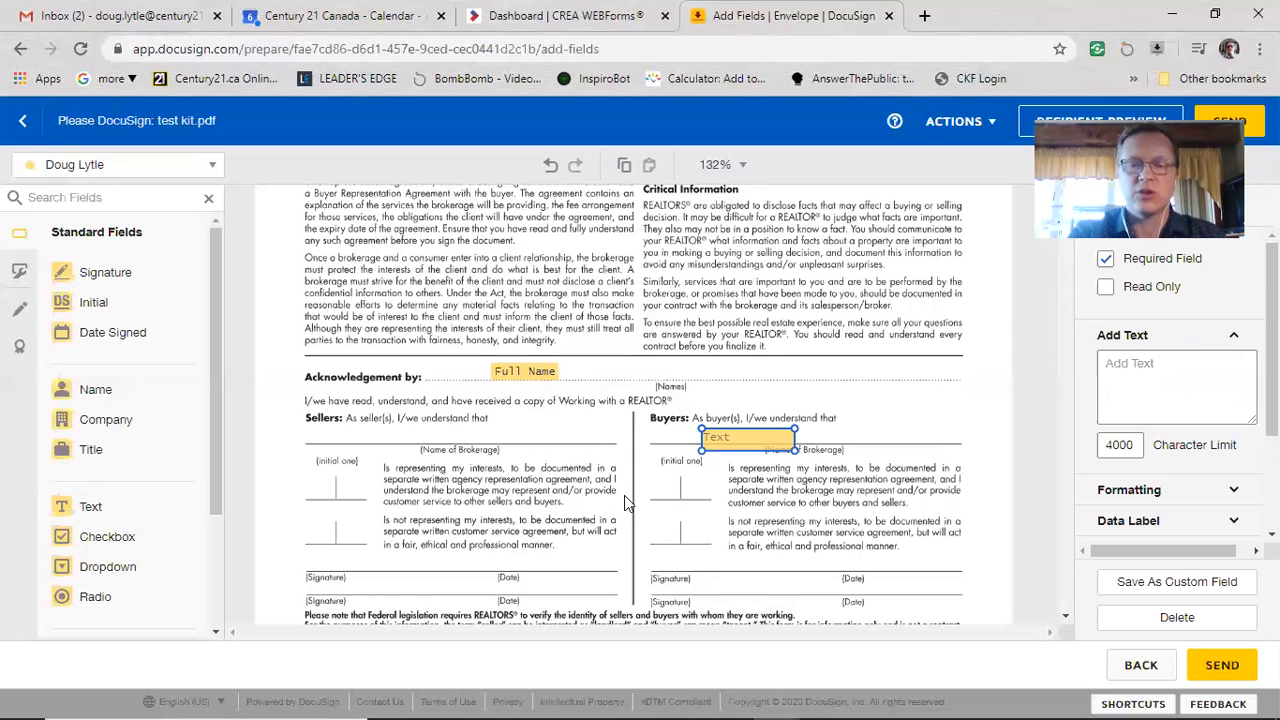
type("Cnt")
key("BackSpace")
key("BackSpace")
key("BackSpace")
type("Centur")
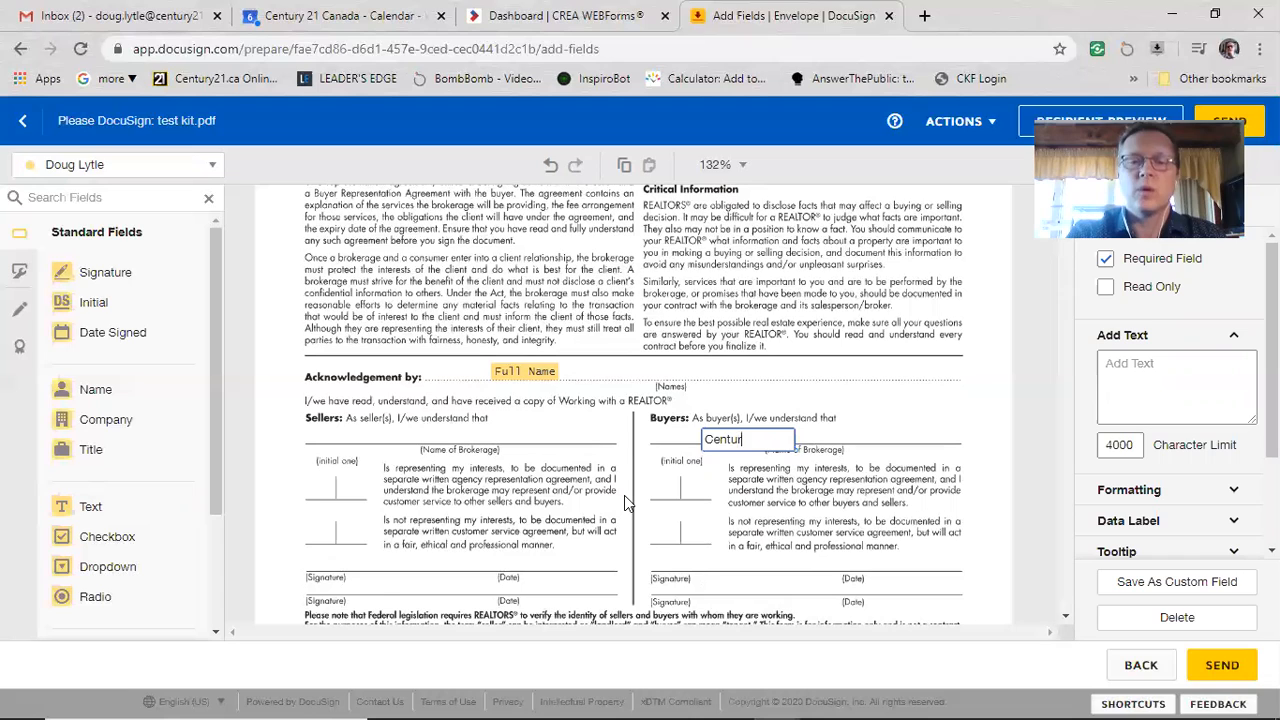
type("y 21 Unit")
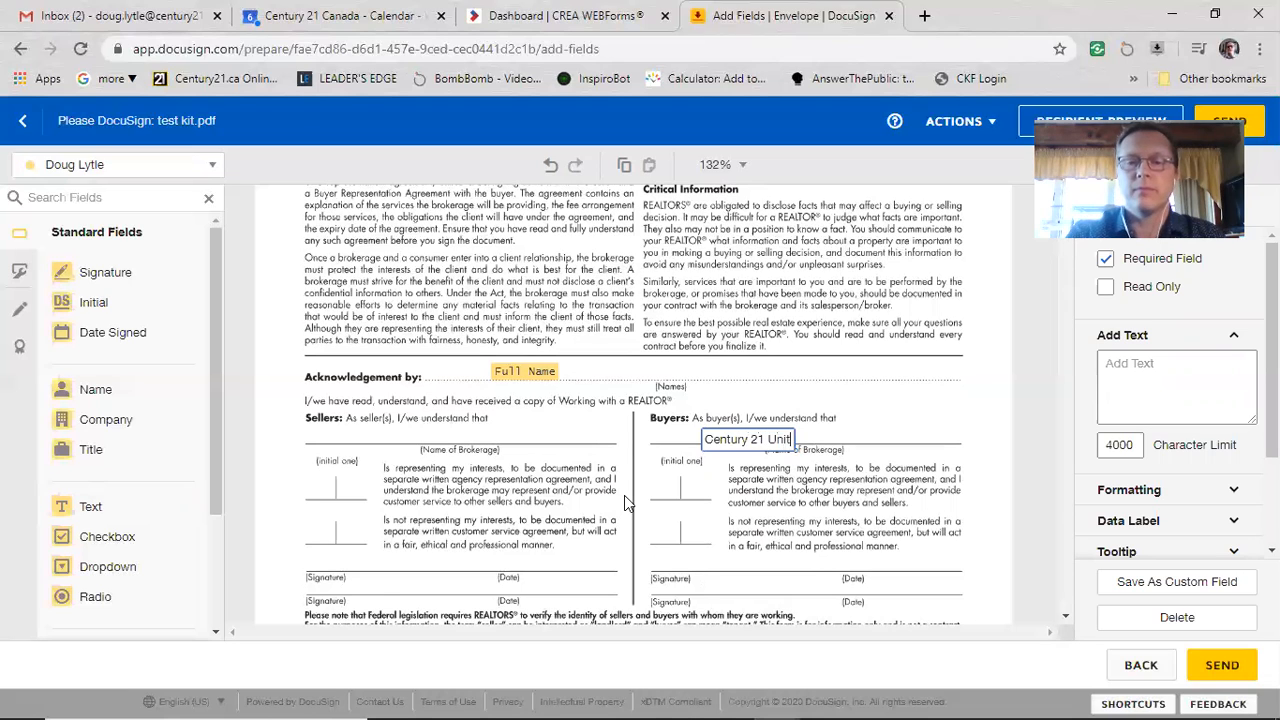
type("ed Realty")
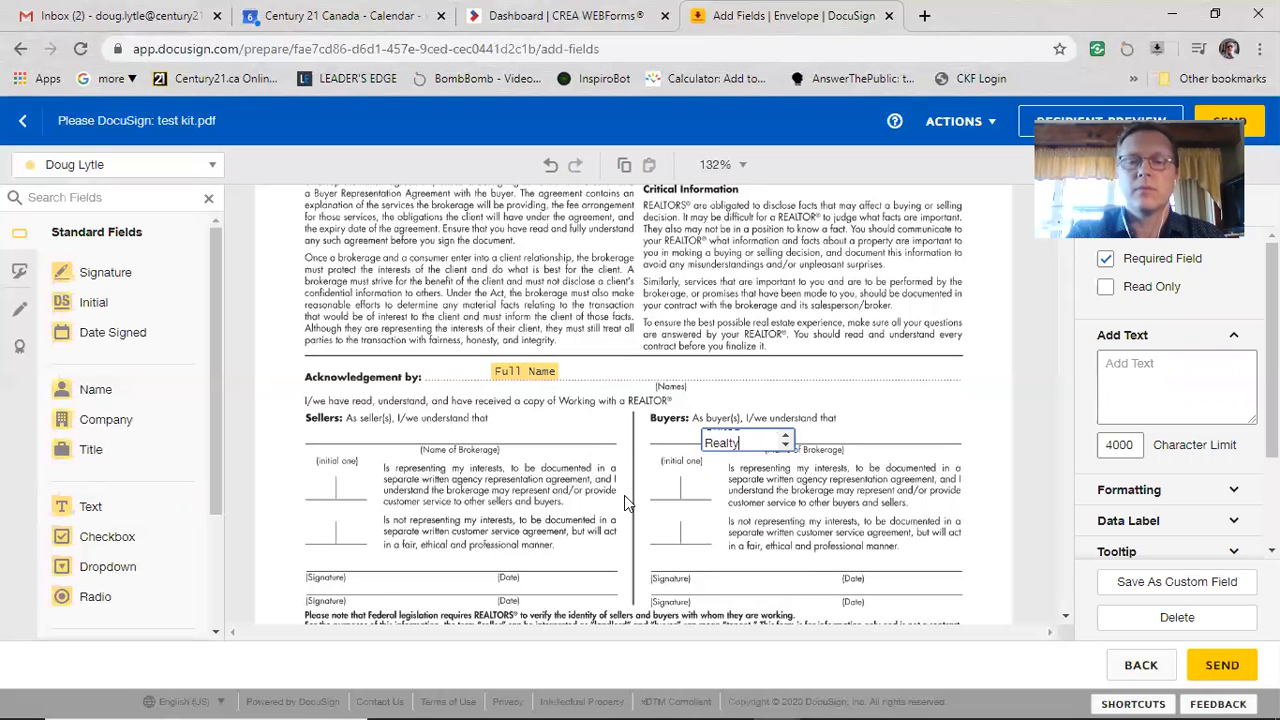
type(" Inc.")
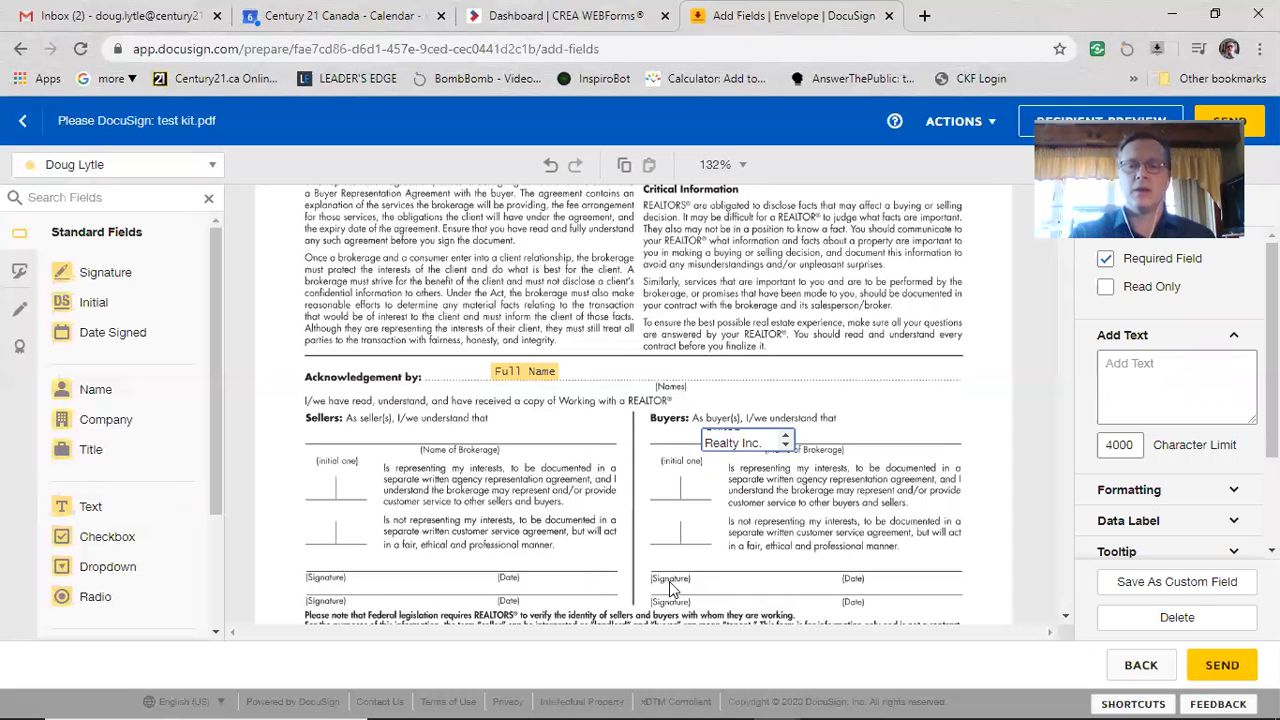
left_click(801, 537)
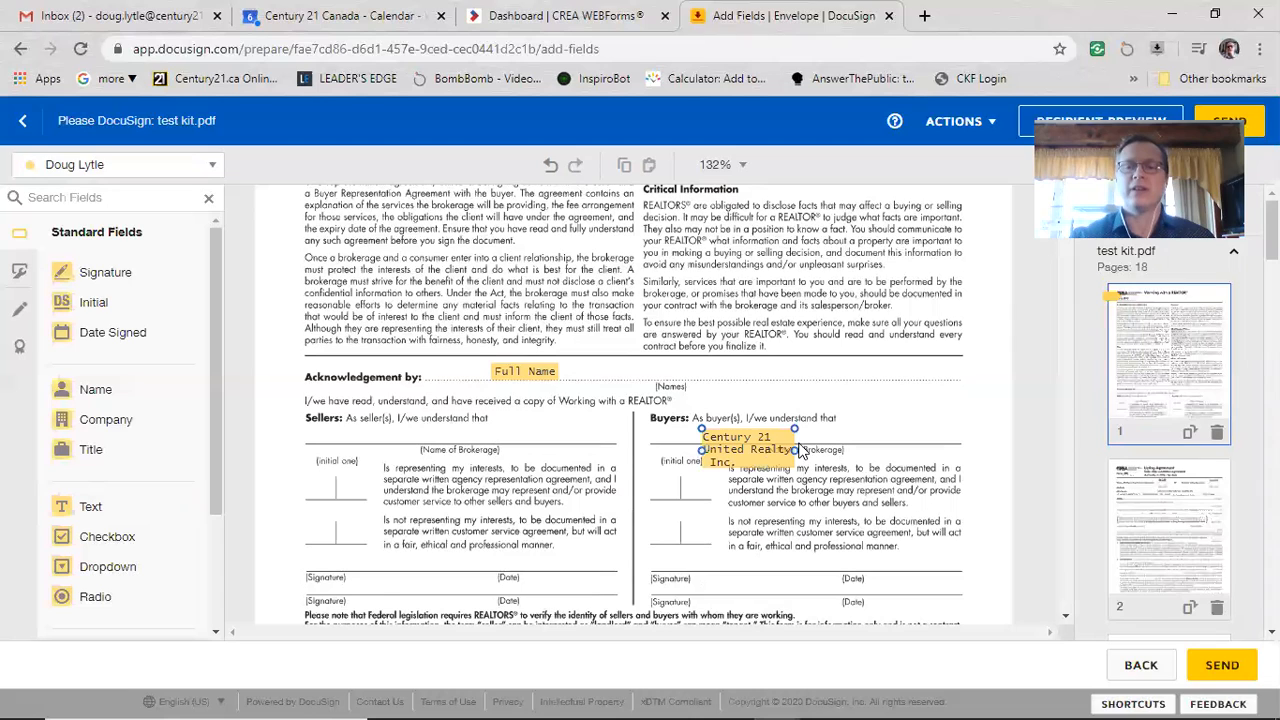
Step: Widen the brokerage text field so the name fits on one line
left_click_drag(794, 450, 968, 471)
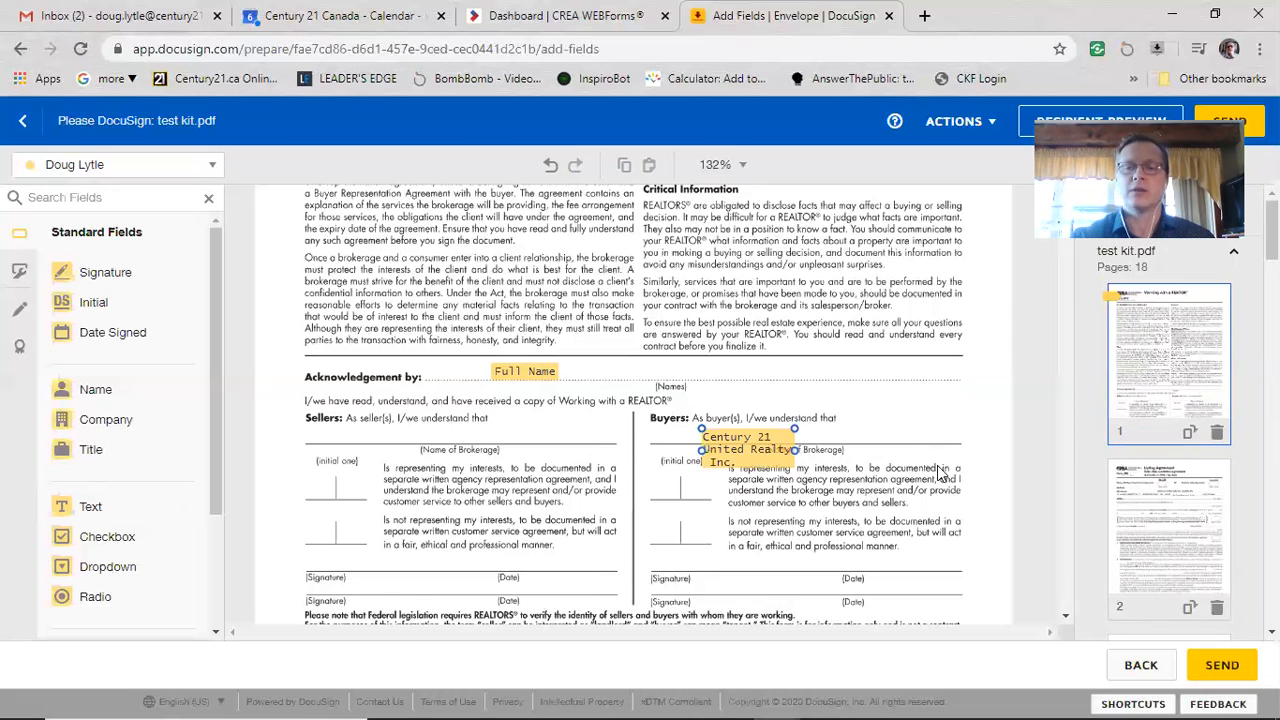
left_click(797, 458)
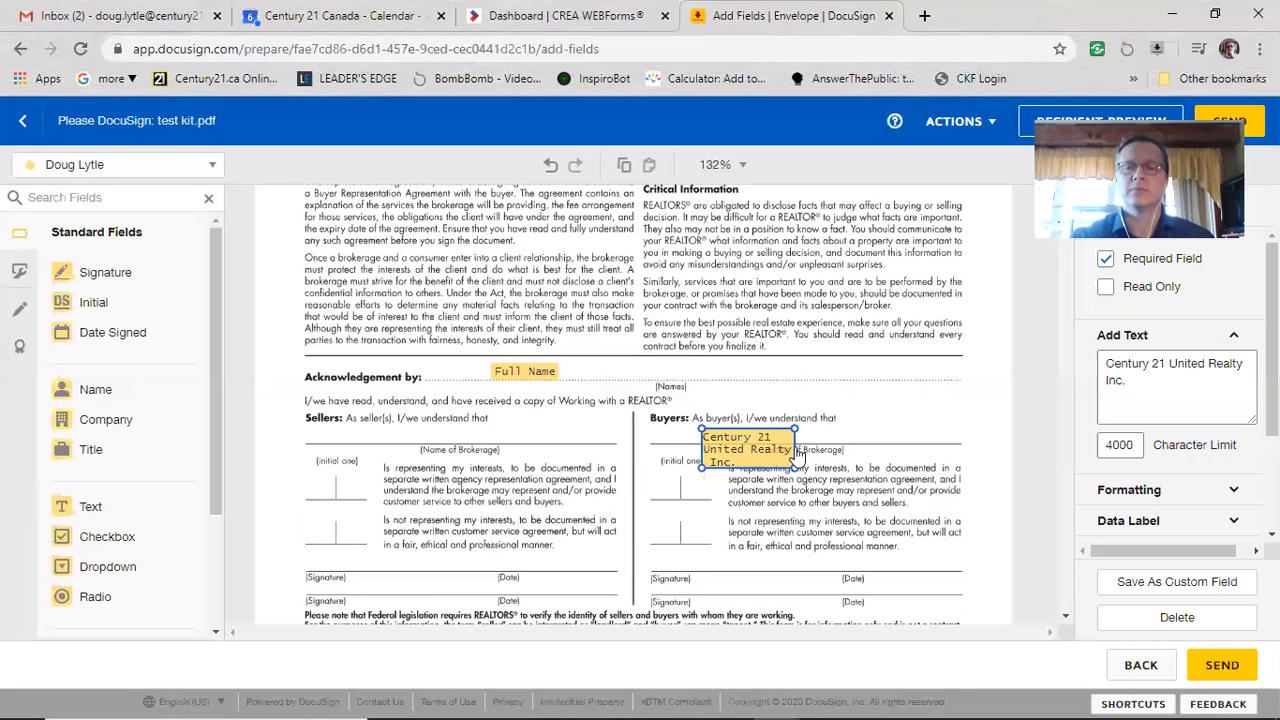
left_click_drag(794, 430, 918, 424)
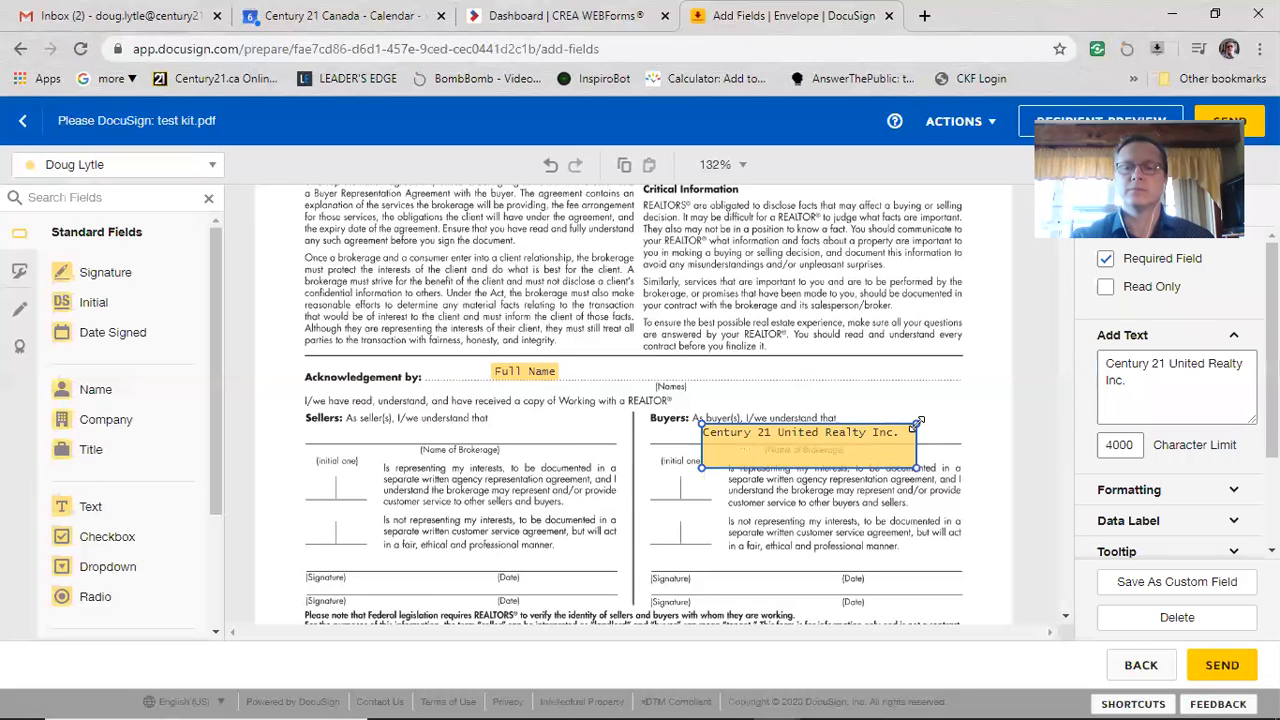
left_click(903, 512)
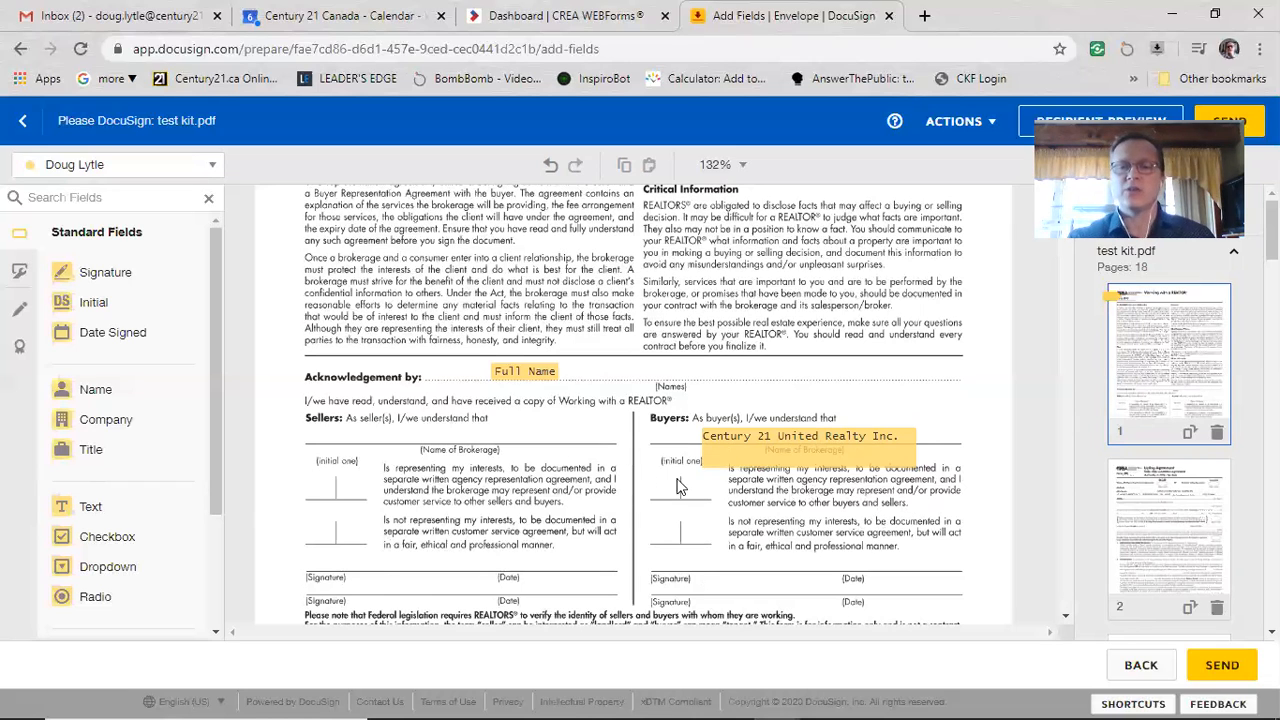
Step: Put Initial, Signature and Date Signed fields on the buyers' initial box, signature line and date line
left_click(94, 304)
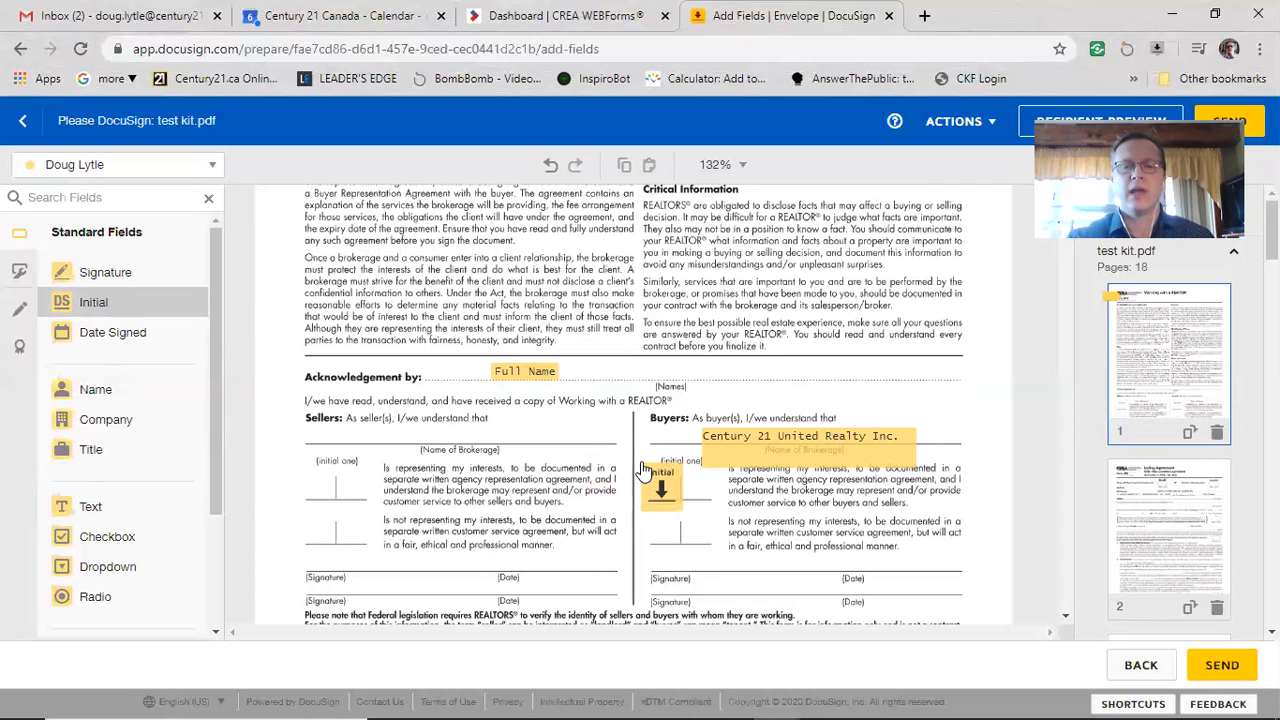
left_click(645, 470)
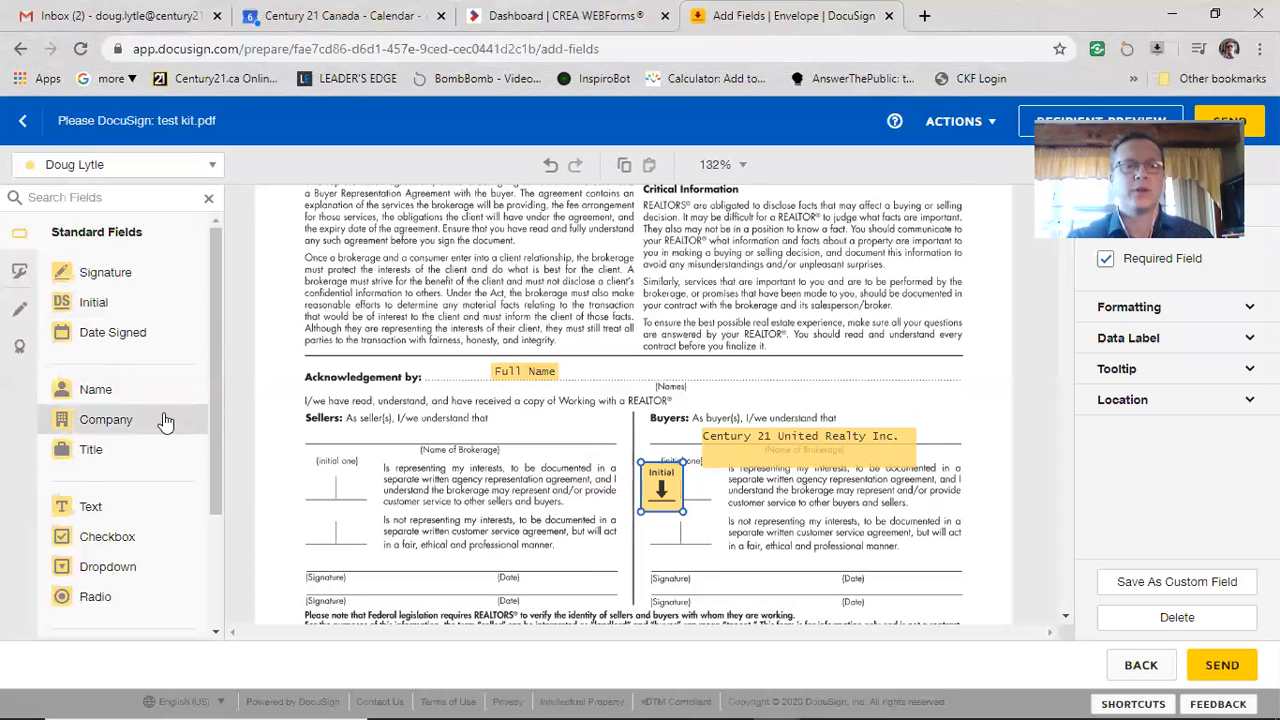
left_click(112, 272)
left_click(673, 539)
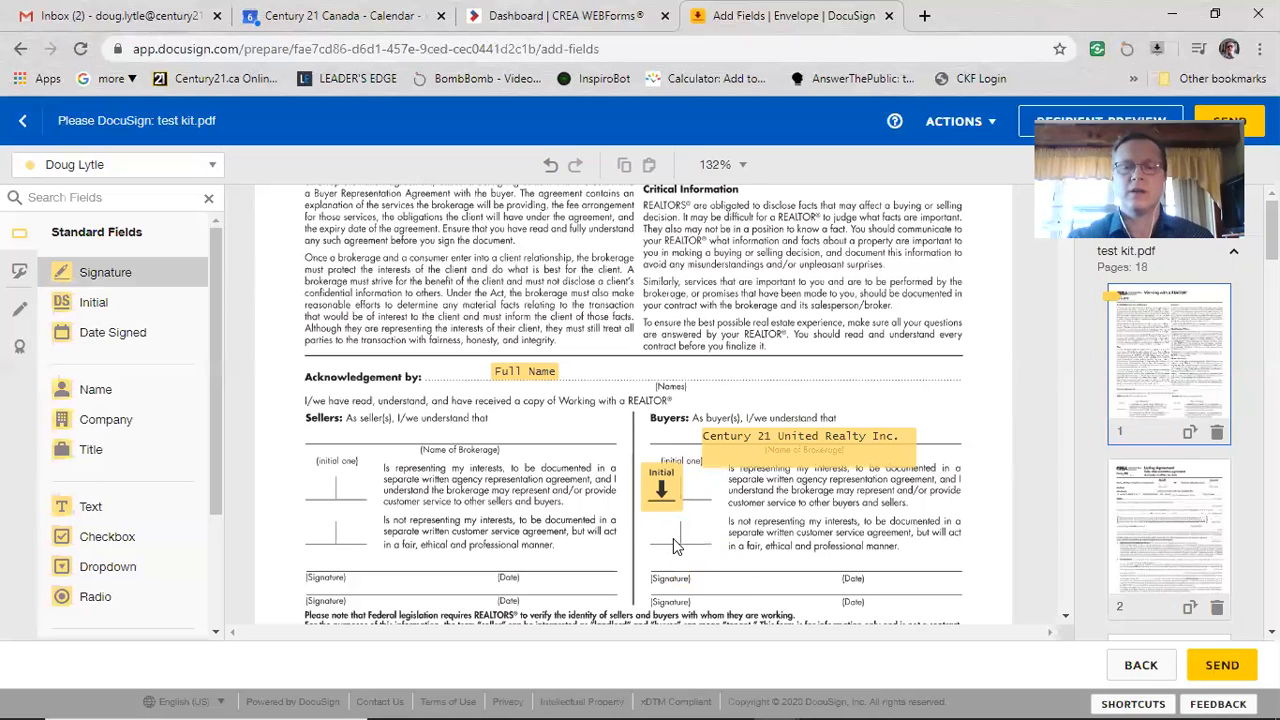
left_click(125, 334)
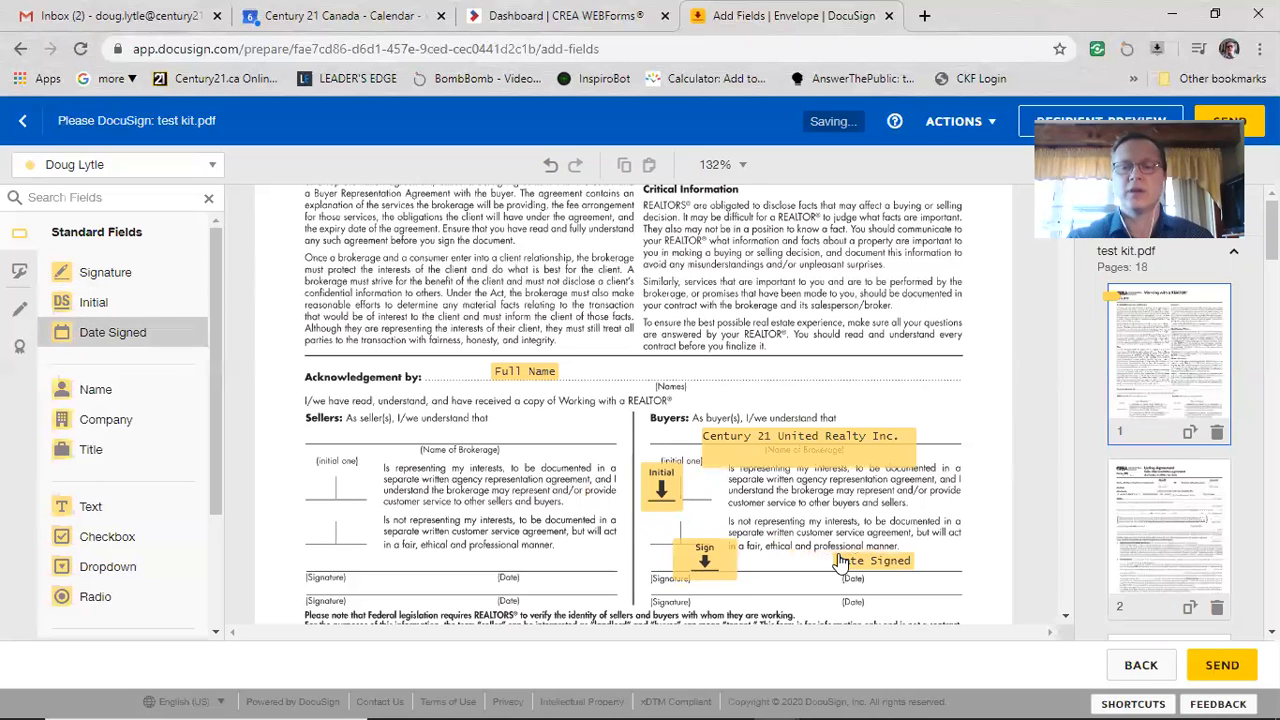
left_click(838, 557)
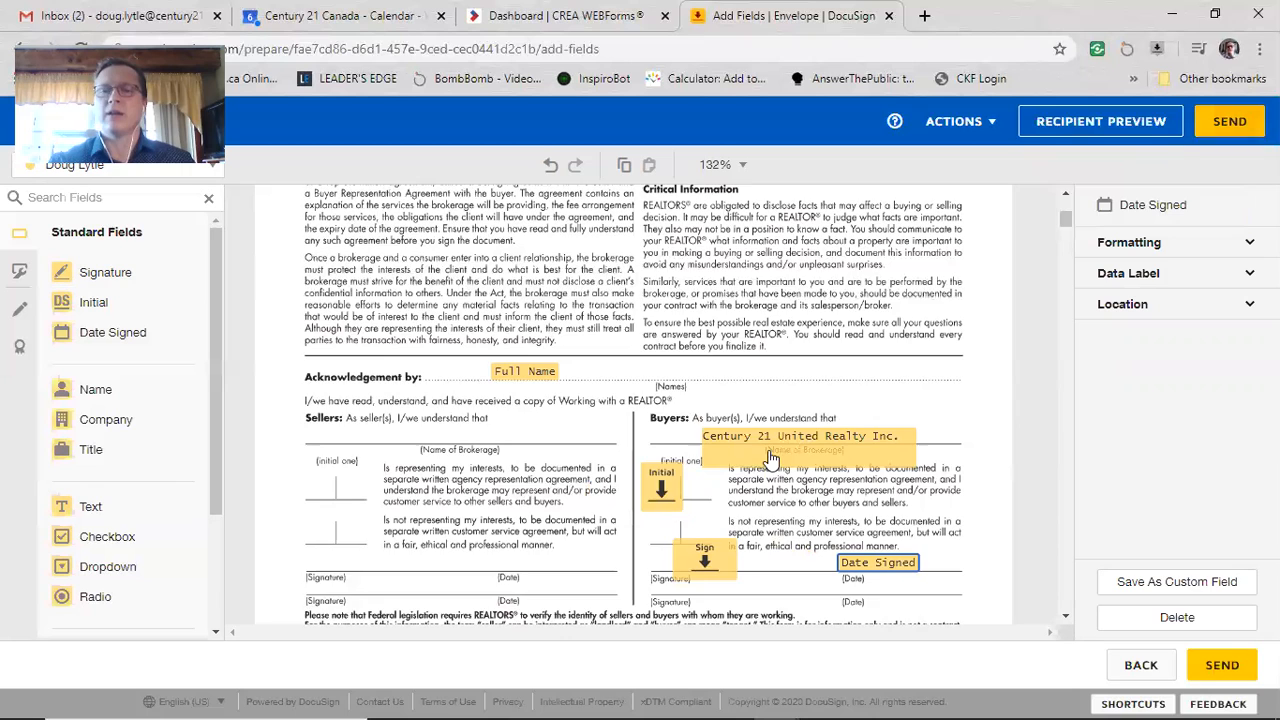
Step: Drop an Initial field onto the Seller's Initials oval on page 2
scroll(772, 460, "down", 5)
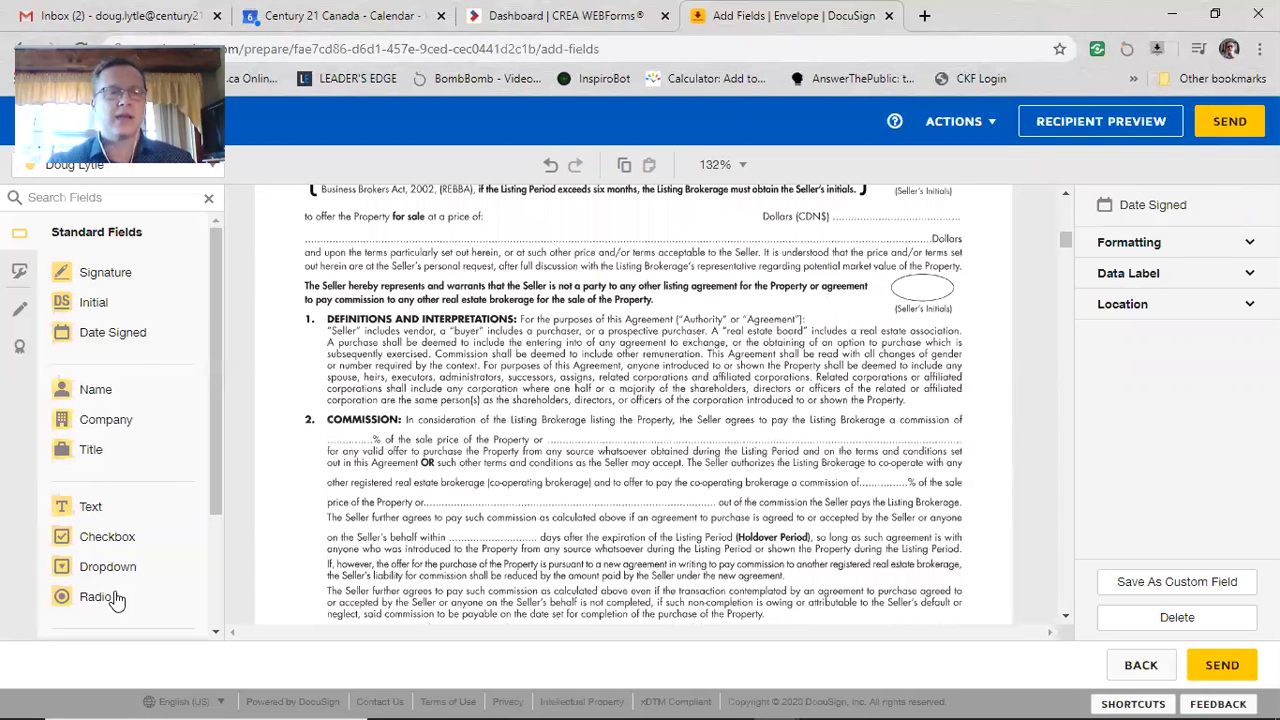
left_click_drag(165, 306, 916, 286)
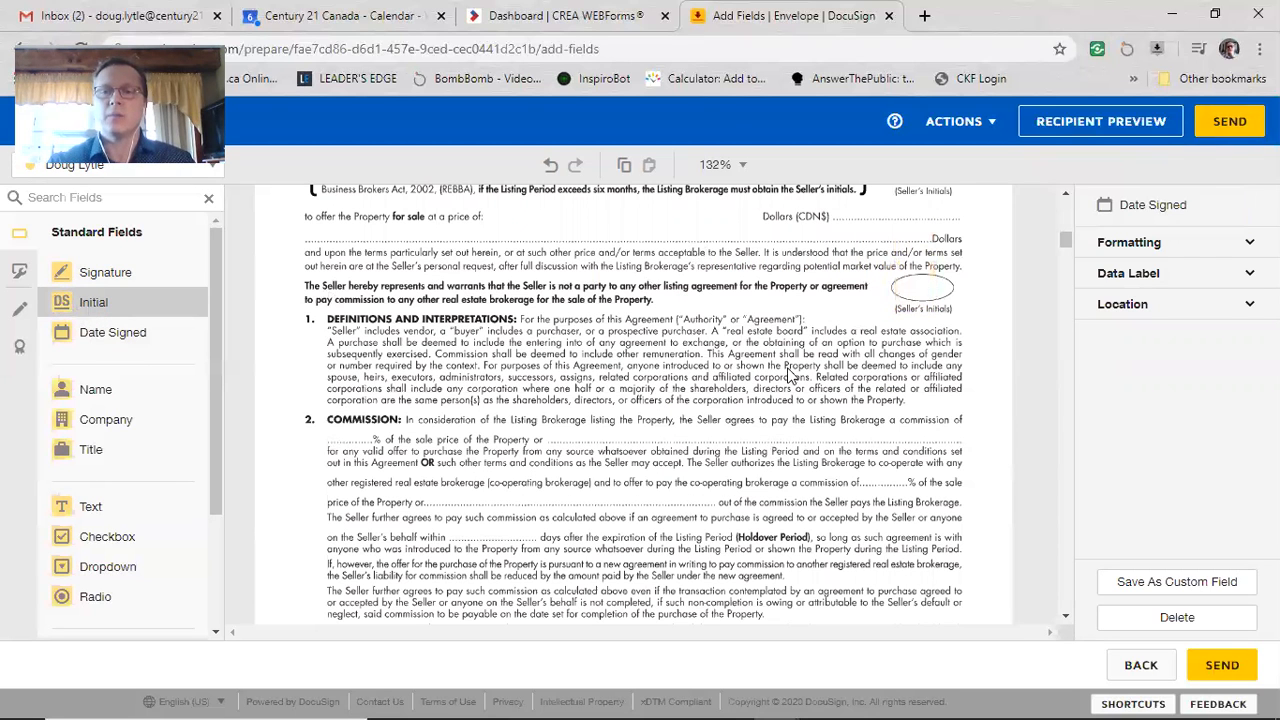
left_click(862, 405)
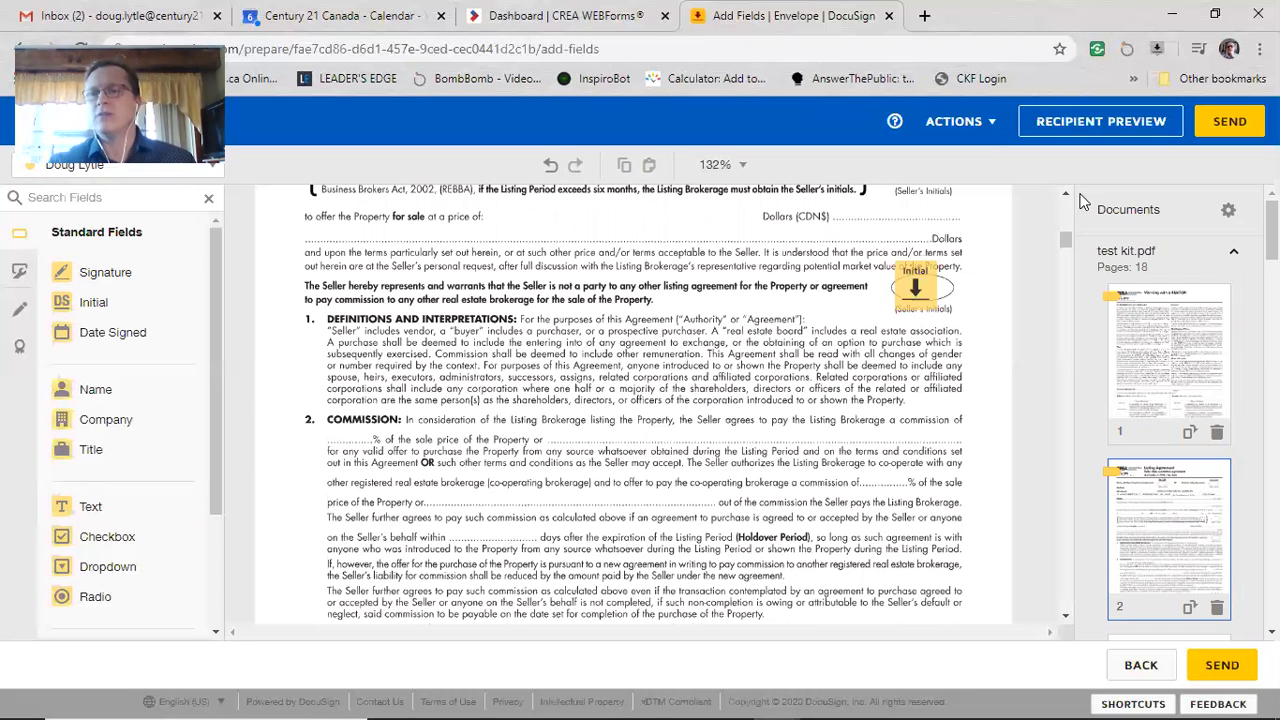
Step: Upload the Best Practices COVID-19 PDF from Downloads through Edit Documents
left_click(1229, 213)
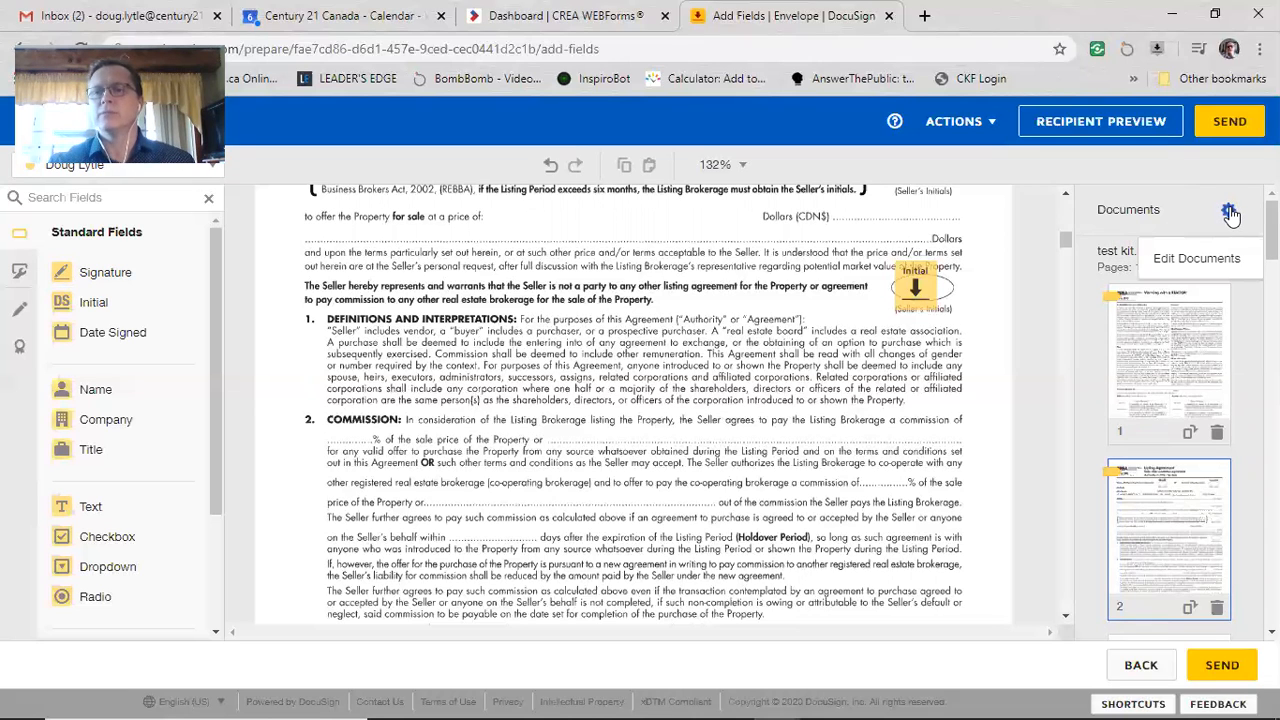
left_click(1205, 260)
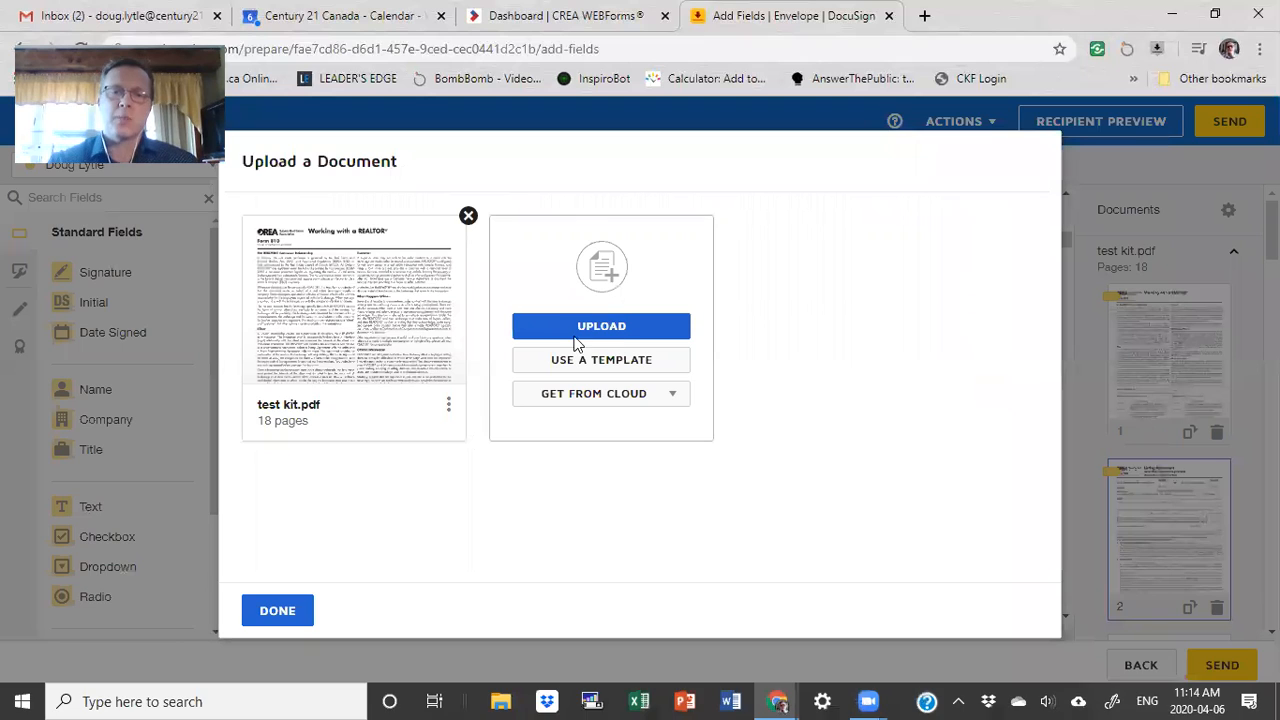
left_click(607, 328)
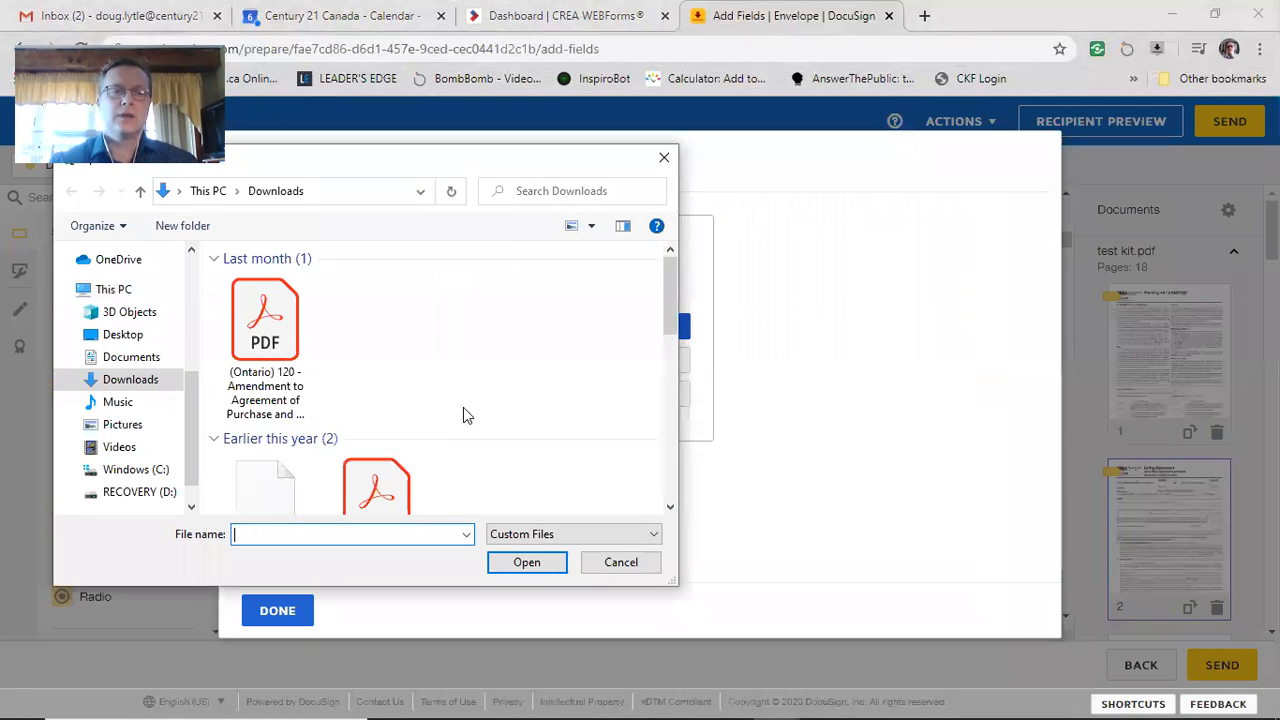
scroll(443, 397, "down", 1)
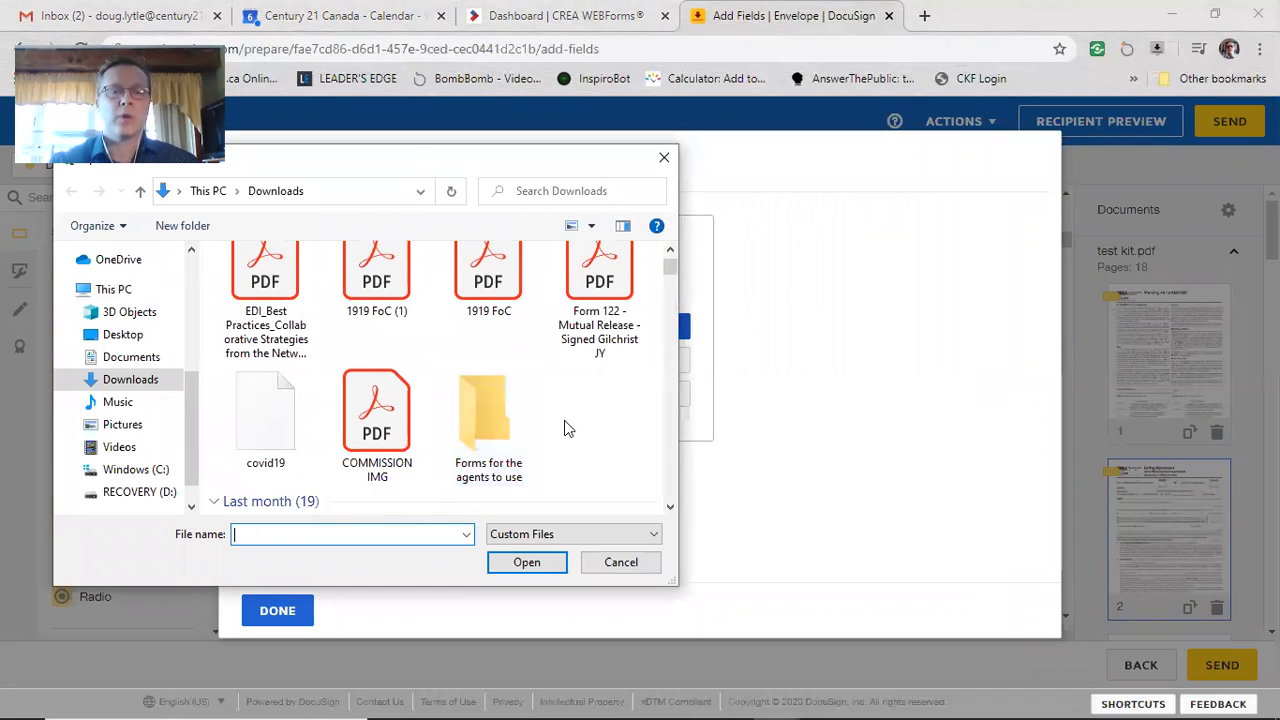
double_click(278, 288)
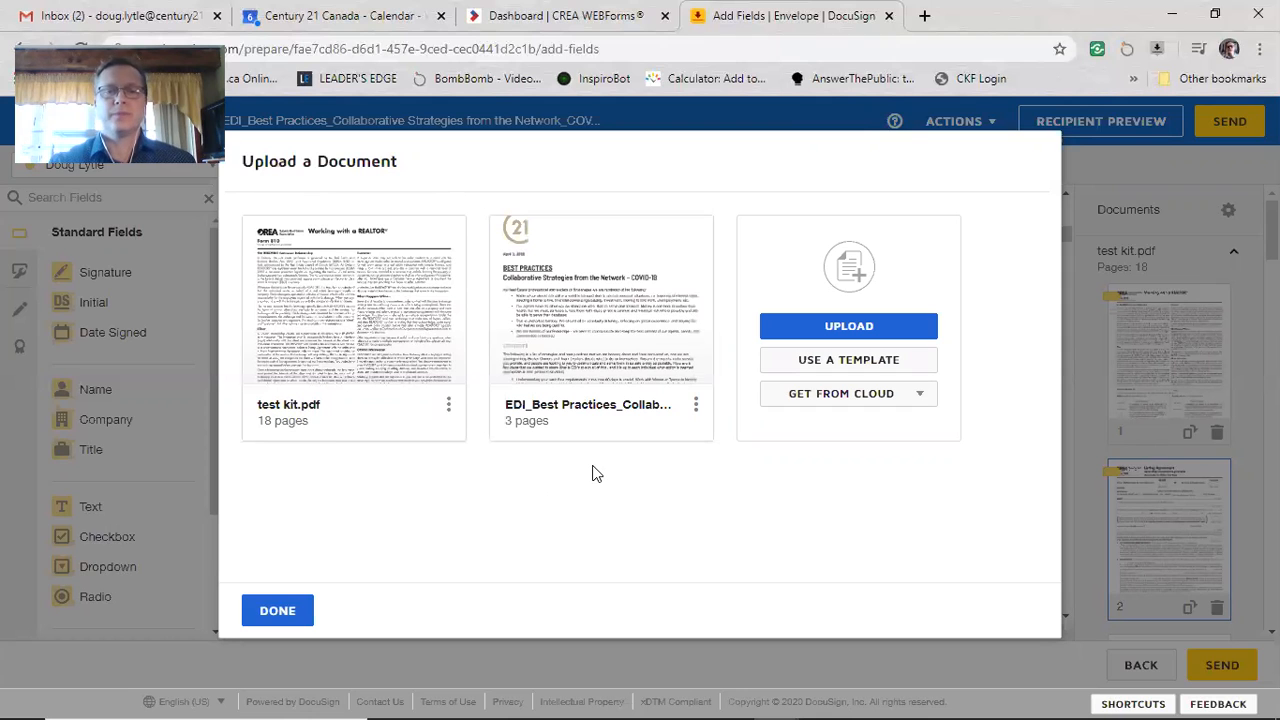
left_click(278, 612)
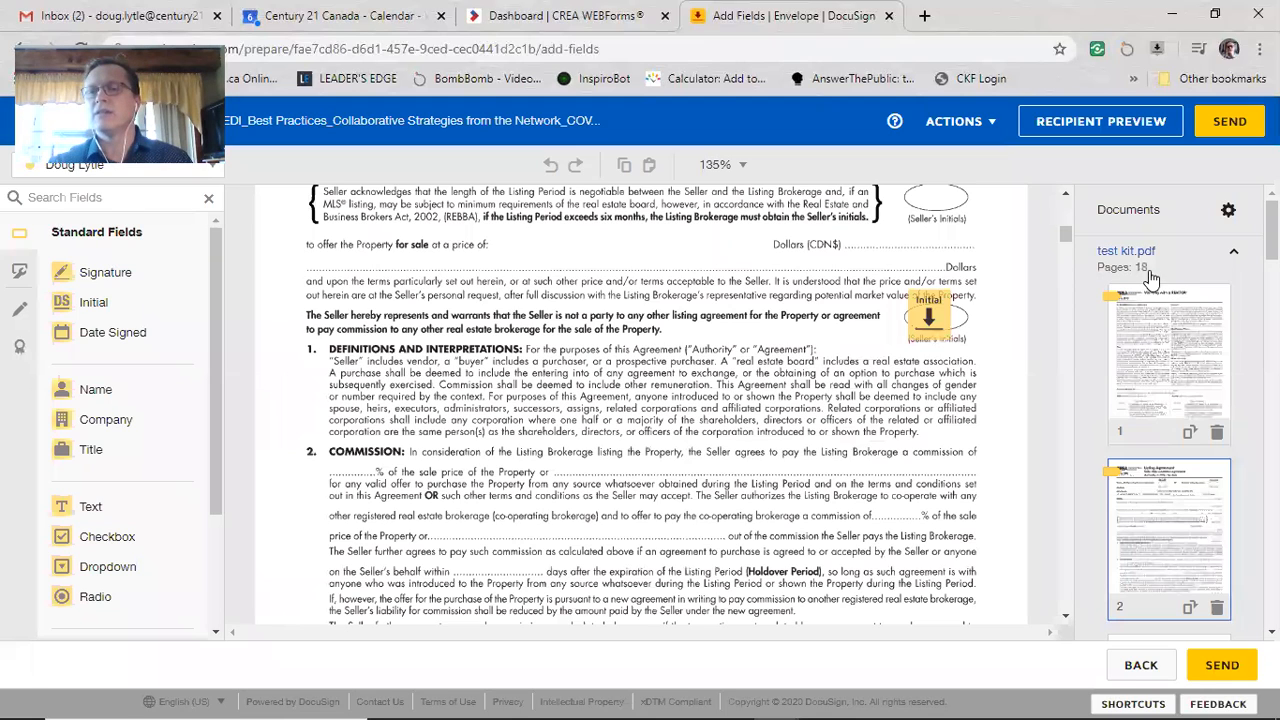
scroll(1170, 450, "down", 20)
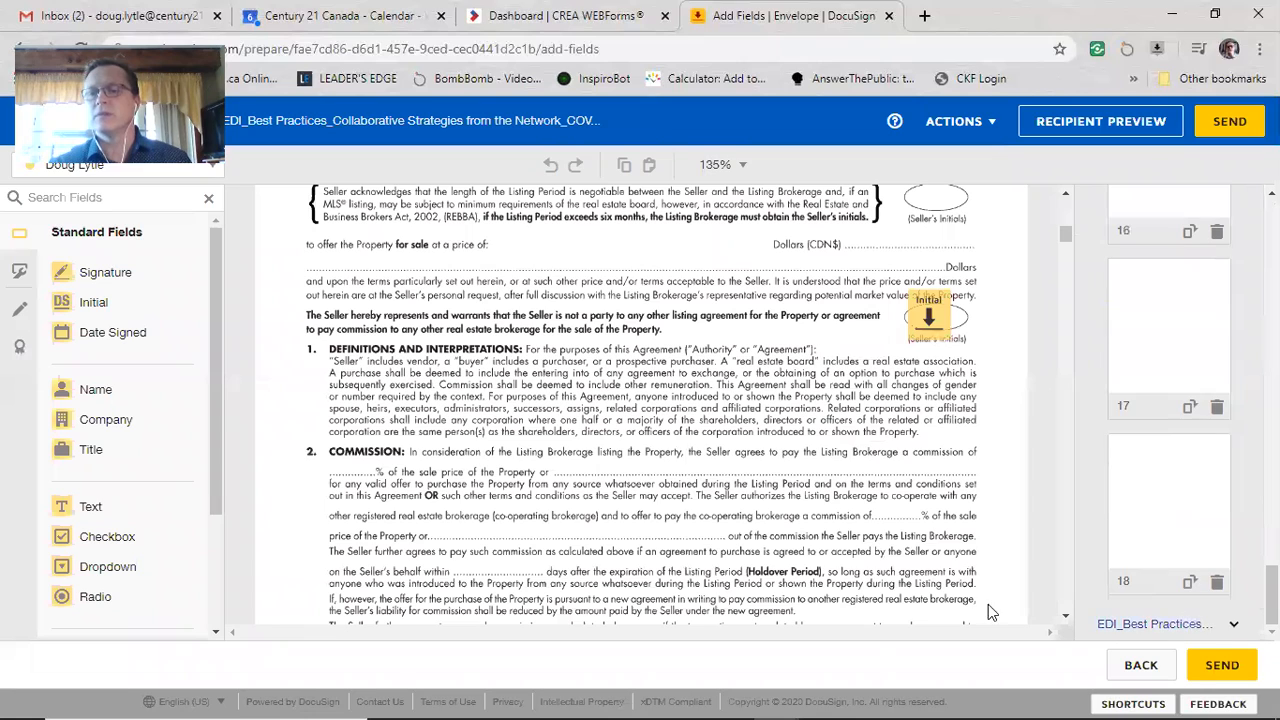
left_click(1238, 628)
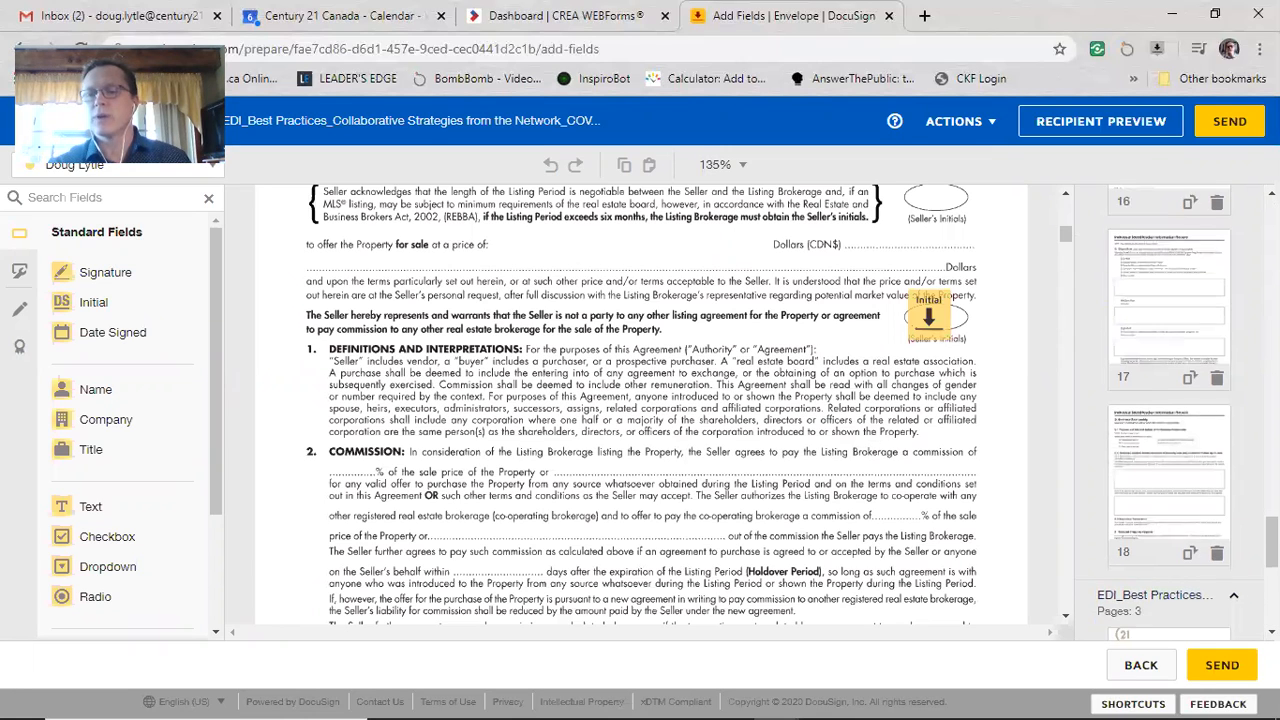
scroll(1170, 400, "down", 5)
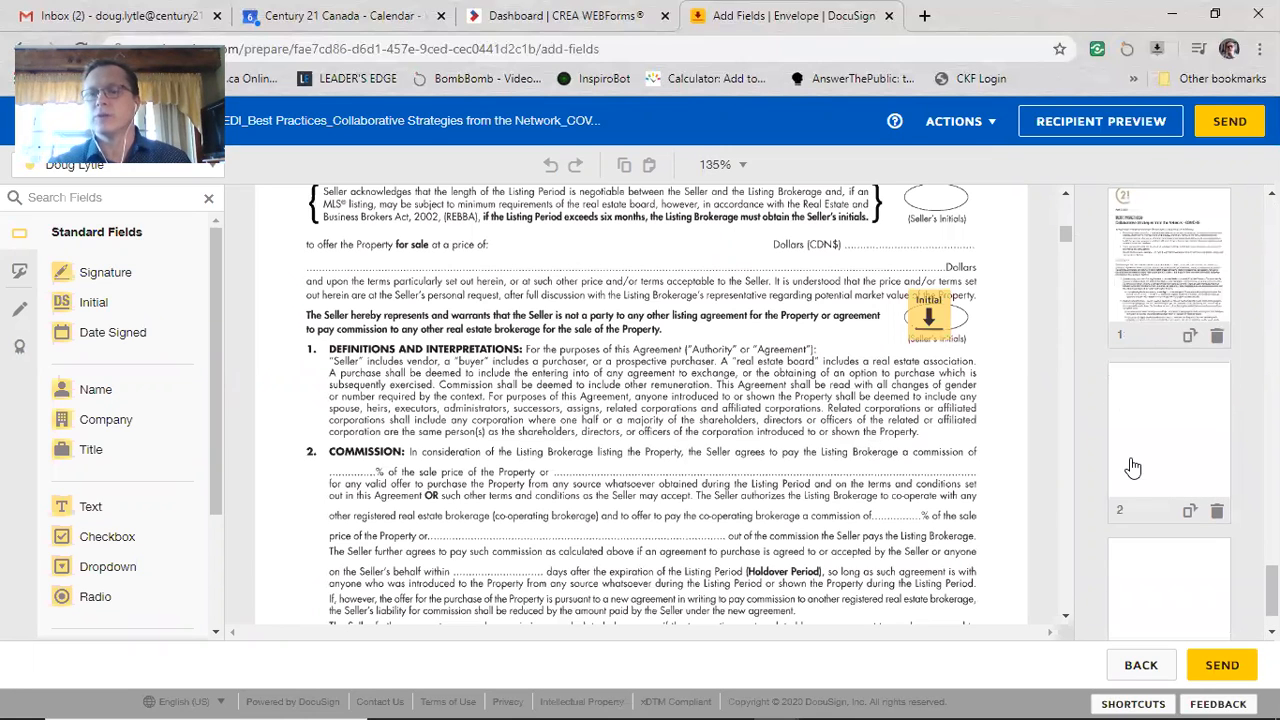
scroll(1160, 530, "down", 2)
left_click(1180, 365)
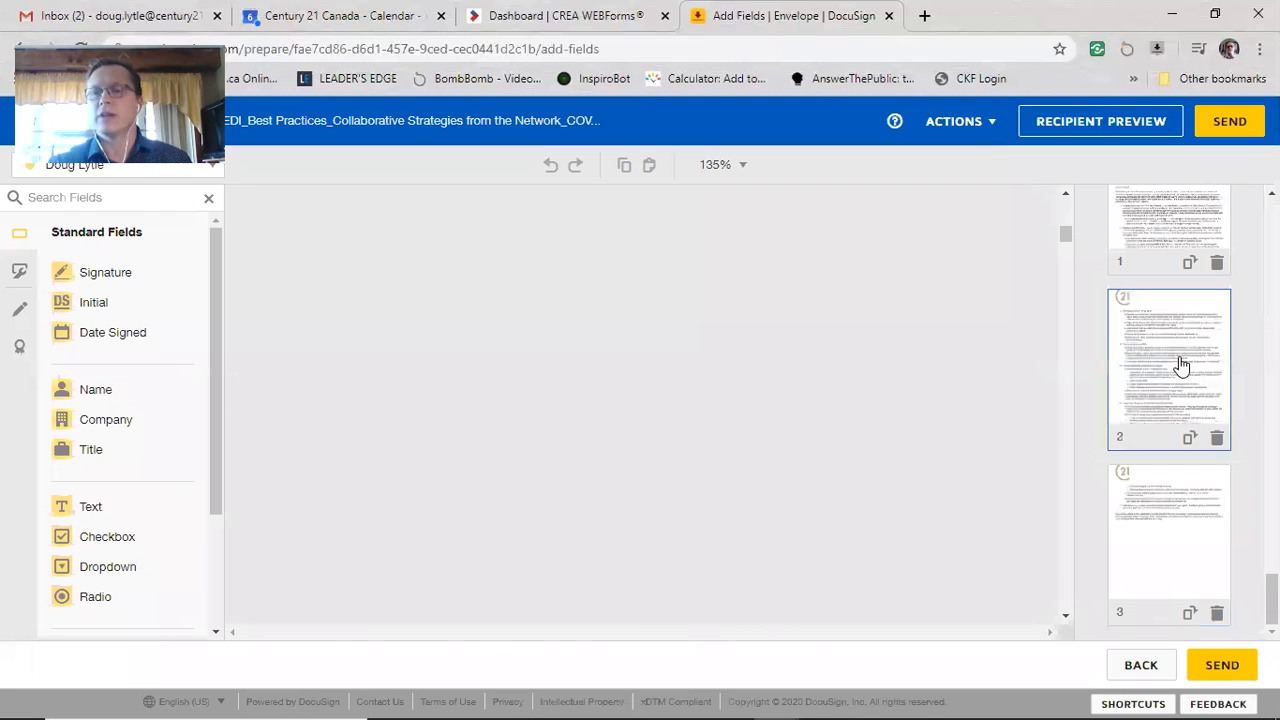
left_click(98, 304)
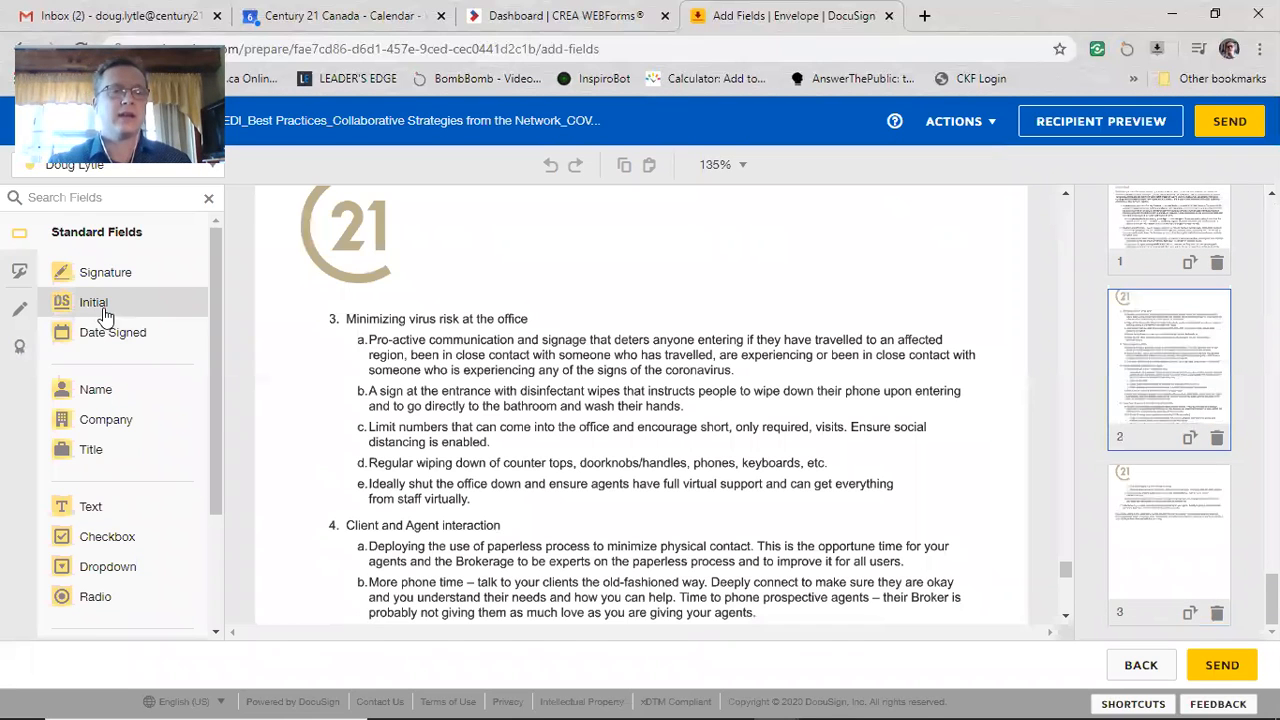
left_click(985, 410)
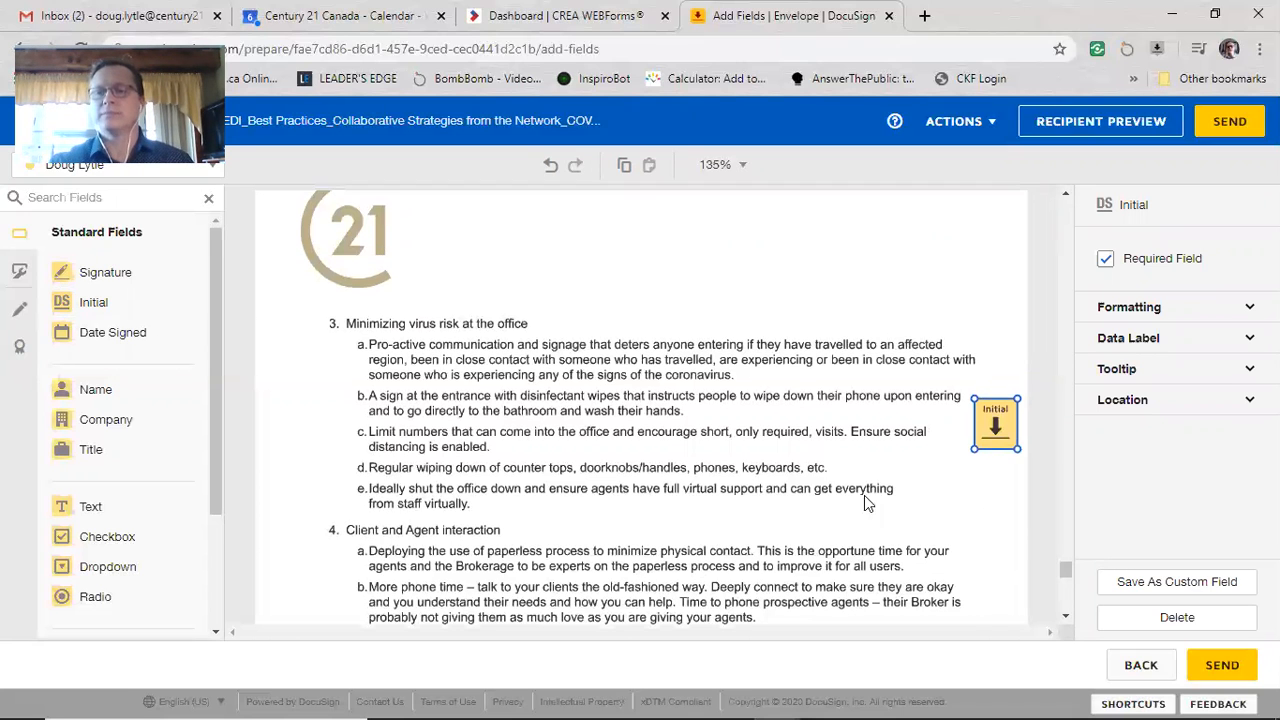
scroll(864, 495, "up", 5)
scroll(725, 473, "down", 4)
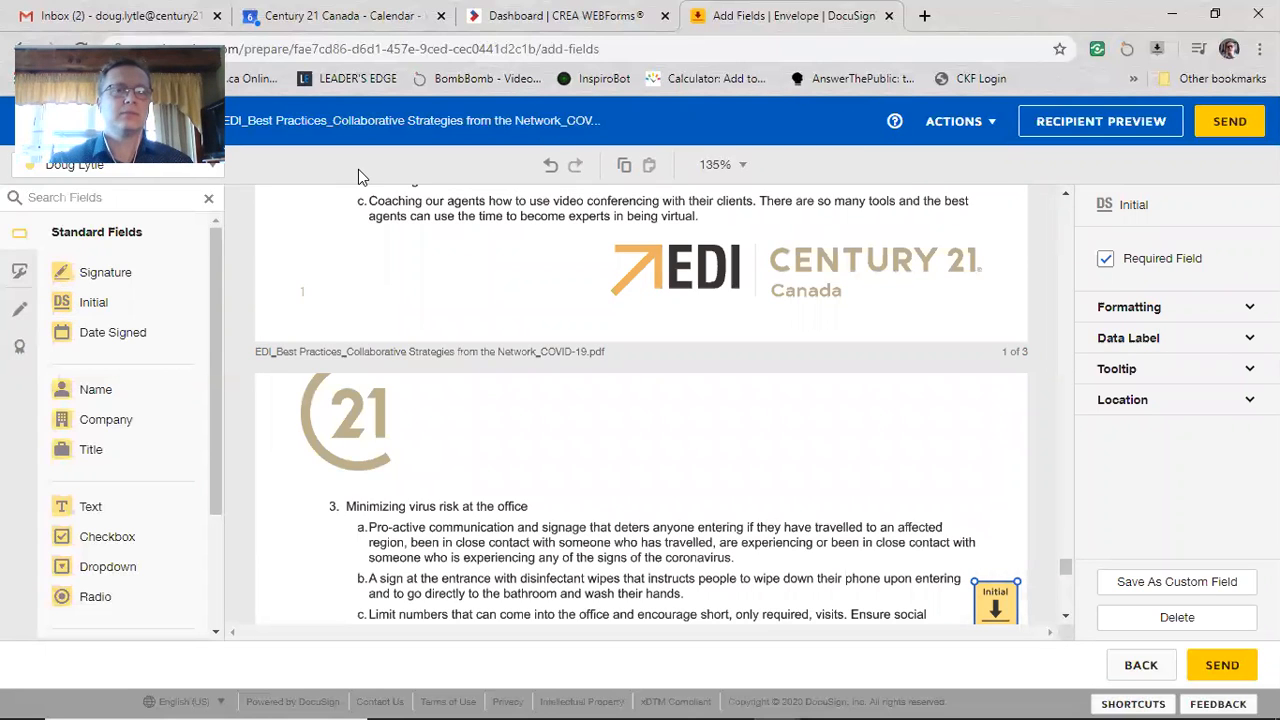
Step: Send the envelope, then switch back to the CREA WEBForms Member Dashboard tab
left_click(1230, 128)
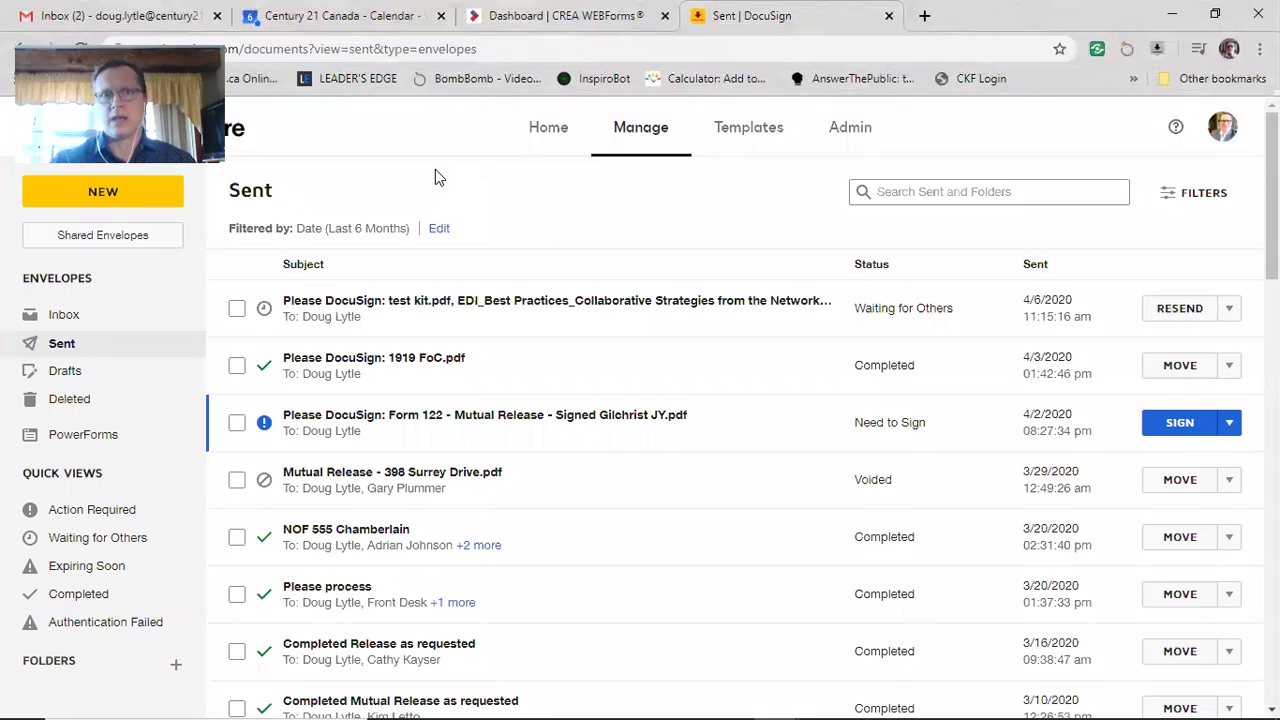
left_click(480, 20)
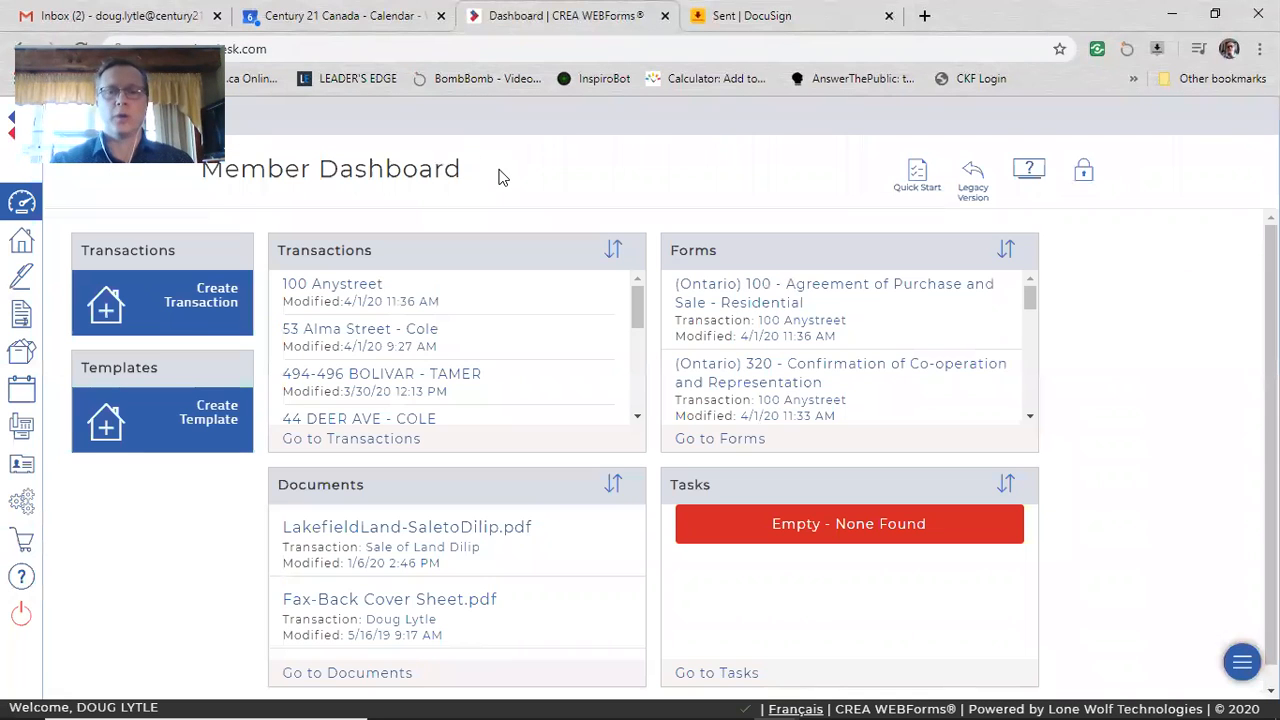
Step: Open the 100 Anystreet transaction and display its forms list
left_click(352, 290)
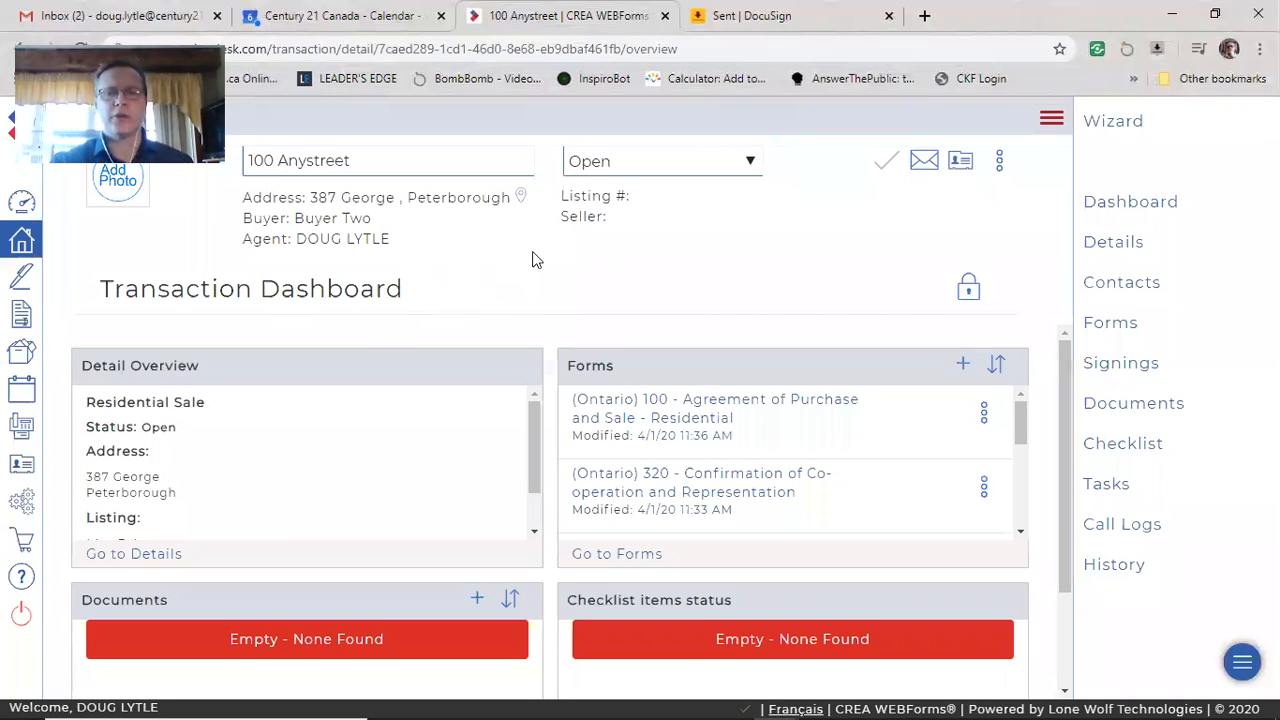
scroll(690, 460, "down", 3)
scroll(701, 463, "up", 3)
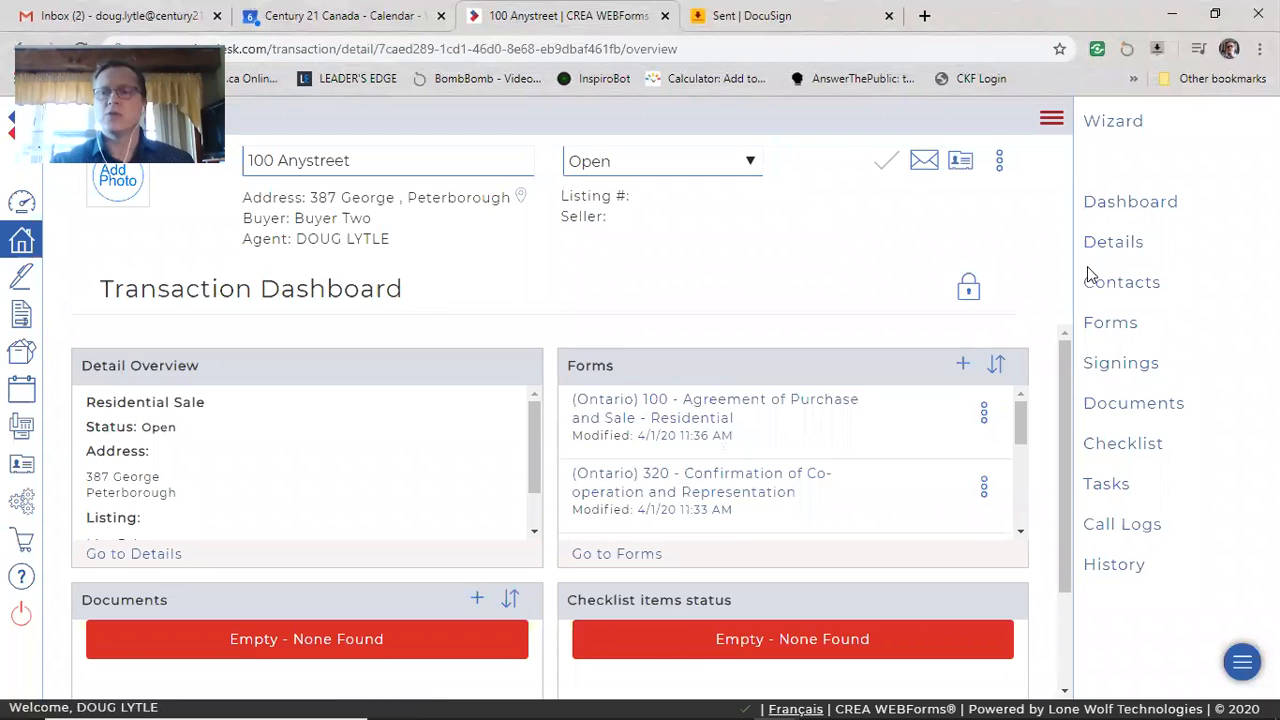
left_click(1123, 333)
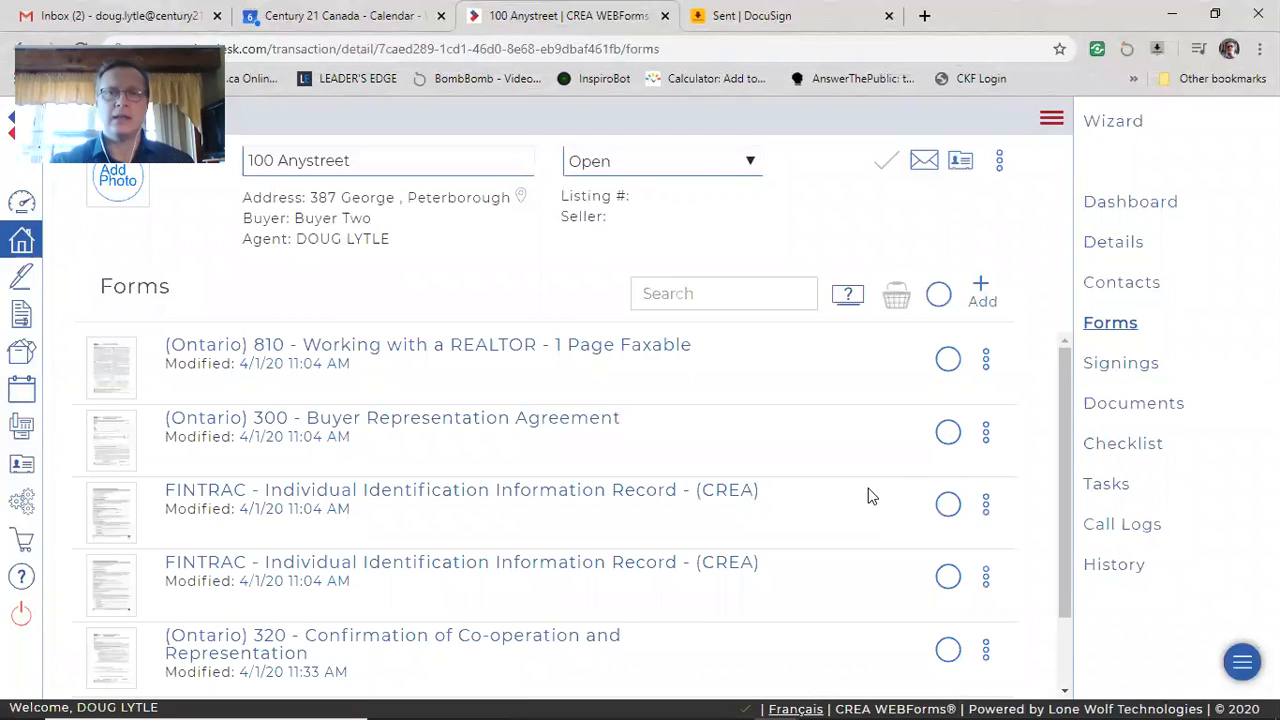
Step: Add forms 810, 300 Buyer Representation, 320 Confirmation of Co-operation and 100 APS to the basket
left_click(950, 360)
left_click(947, 431)
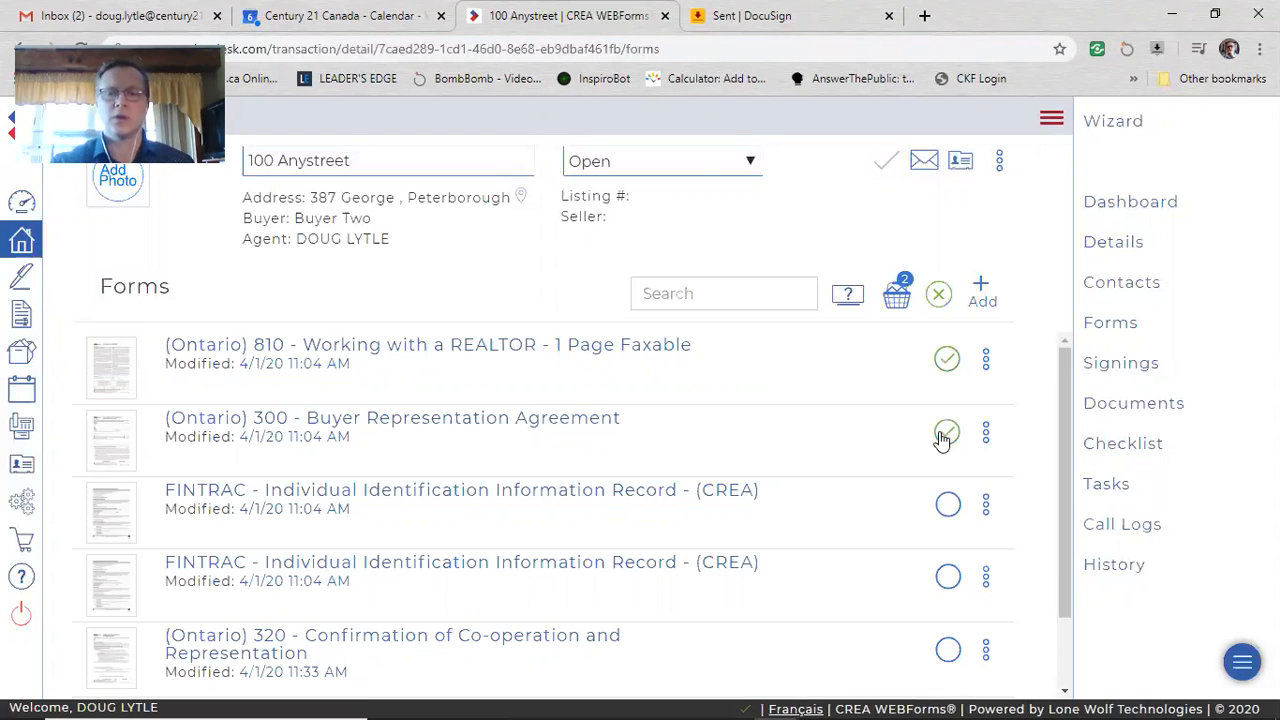
scroll(875, 497, "down", 2)
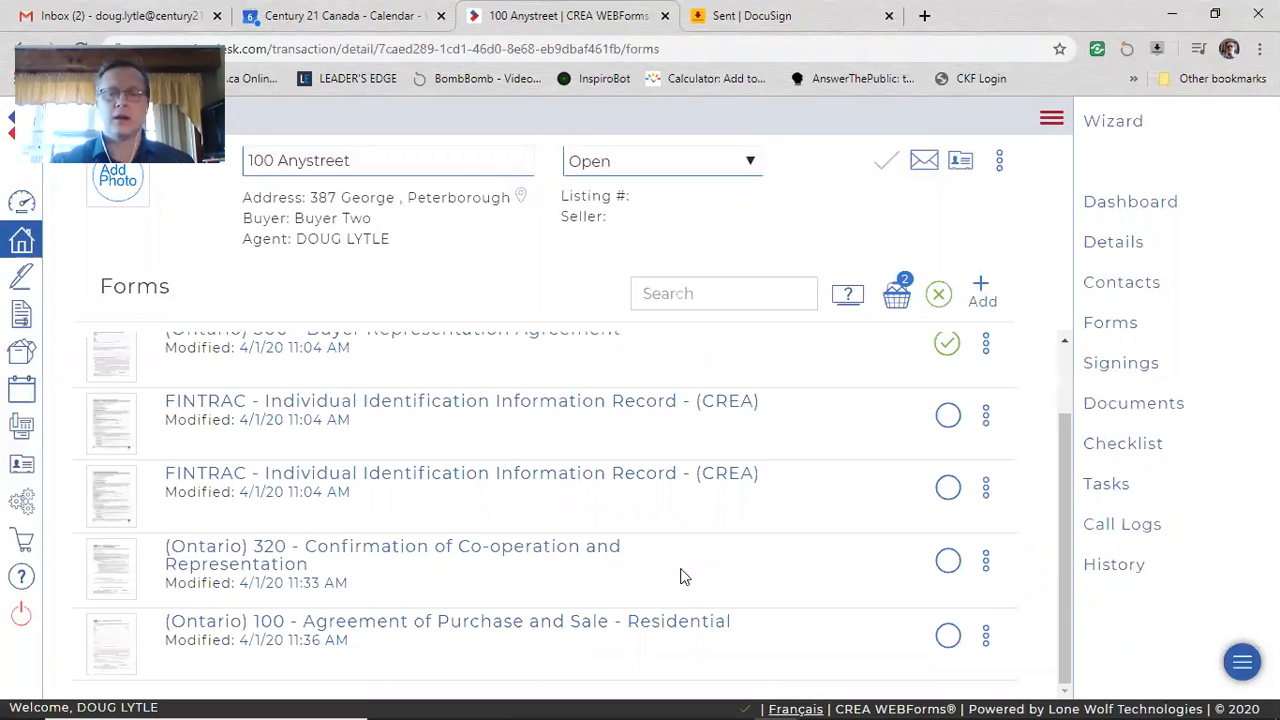
left_click(947, 561)
left_click(944, 642)
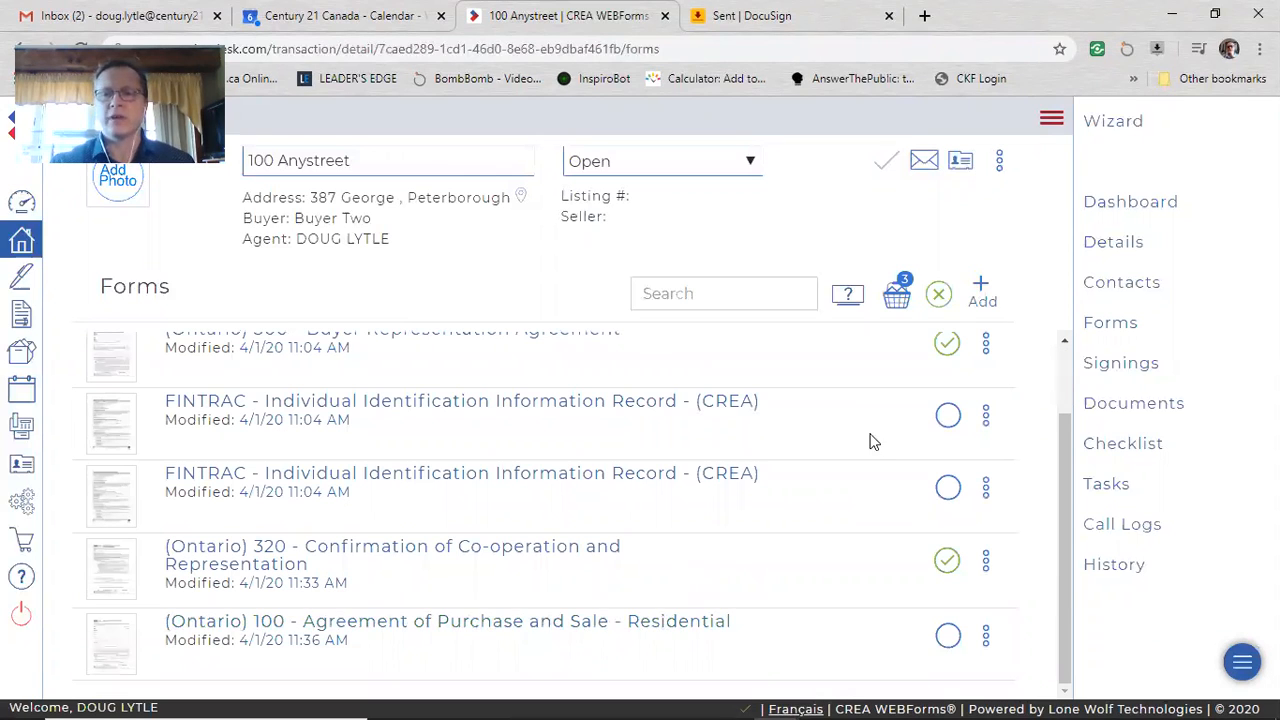
scroll(940, 450, "up", 2)
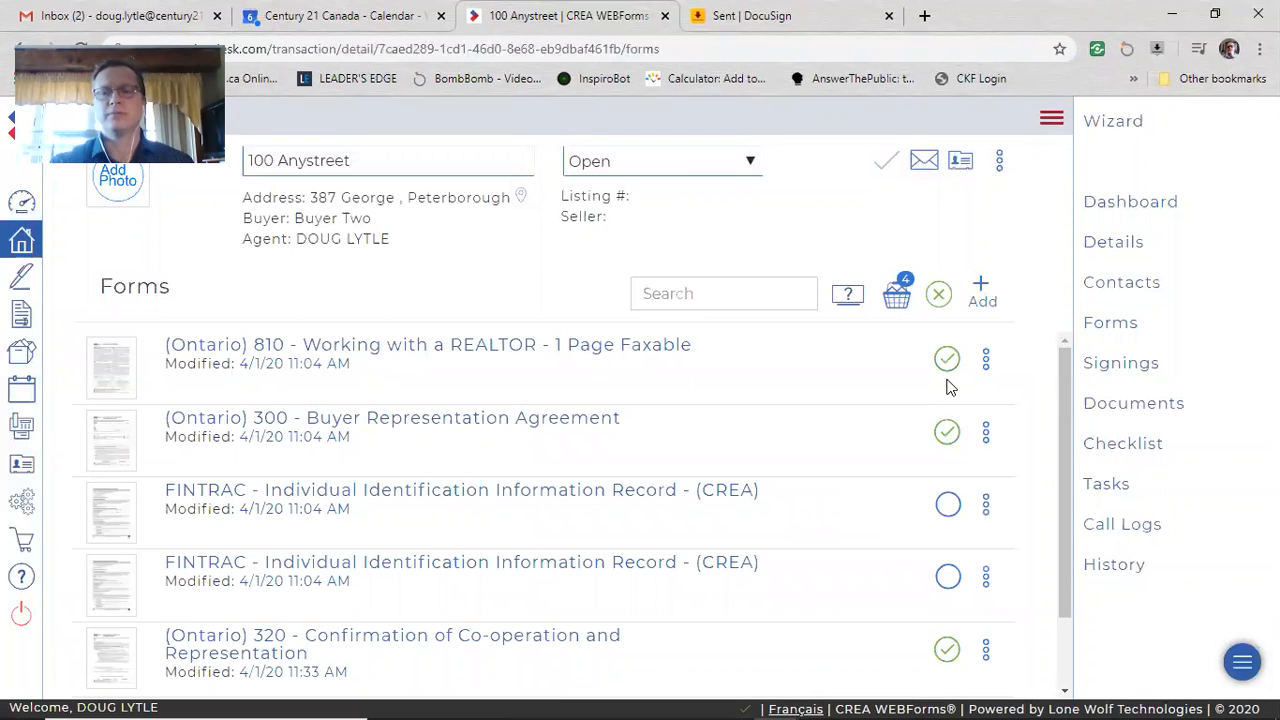
scroll(903, 520, "down", 1)
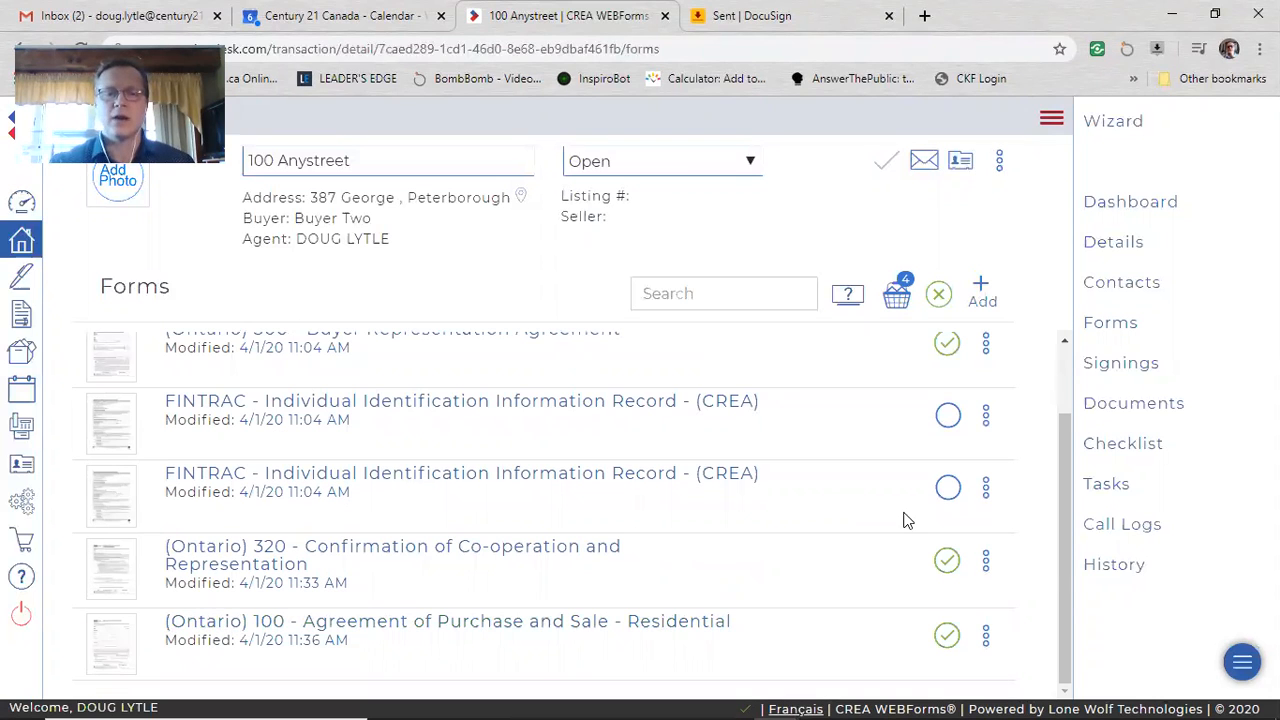
scroll(903, 516, "up", 2)
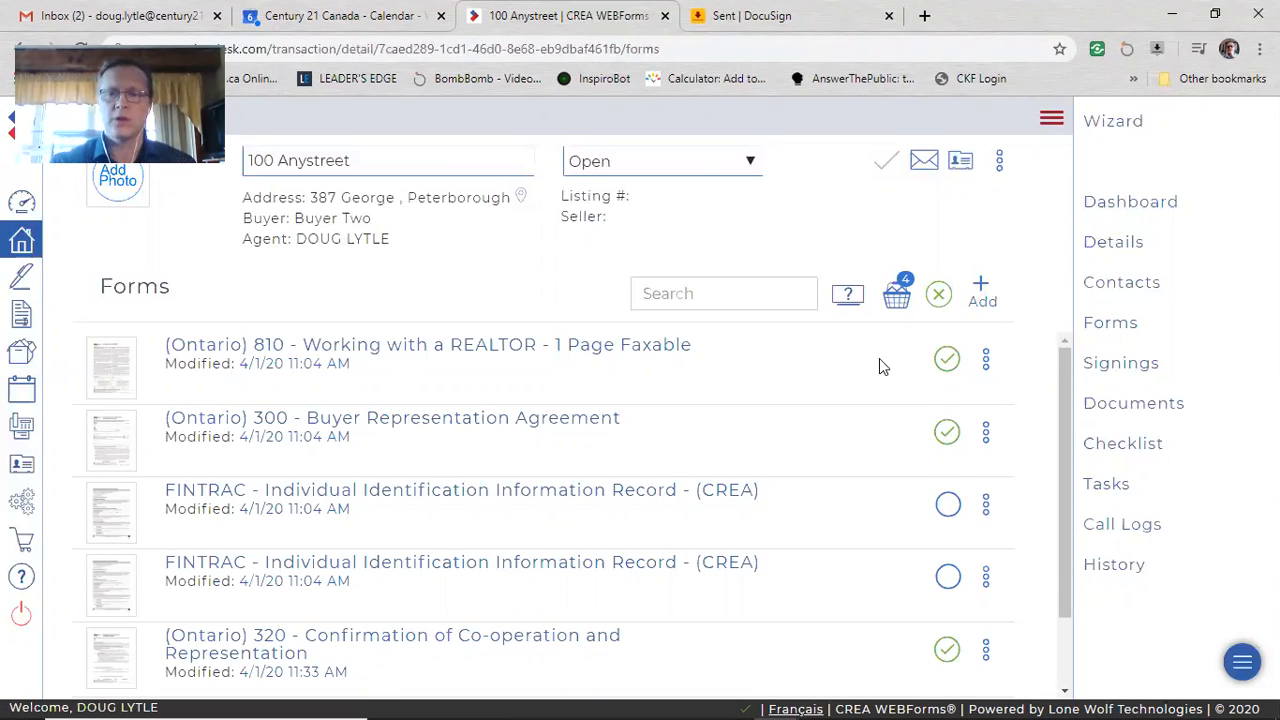
Step: Send the four basket forms to DocuSign as a third-party vendor
left_click(897, 299)
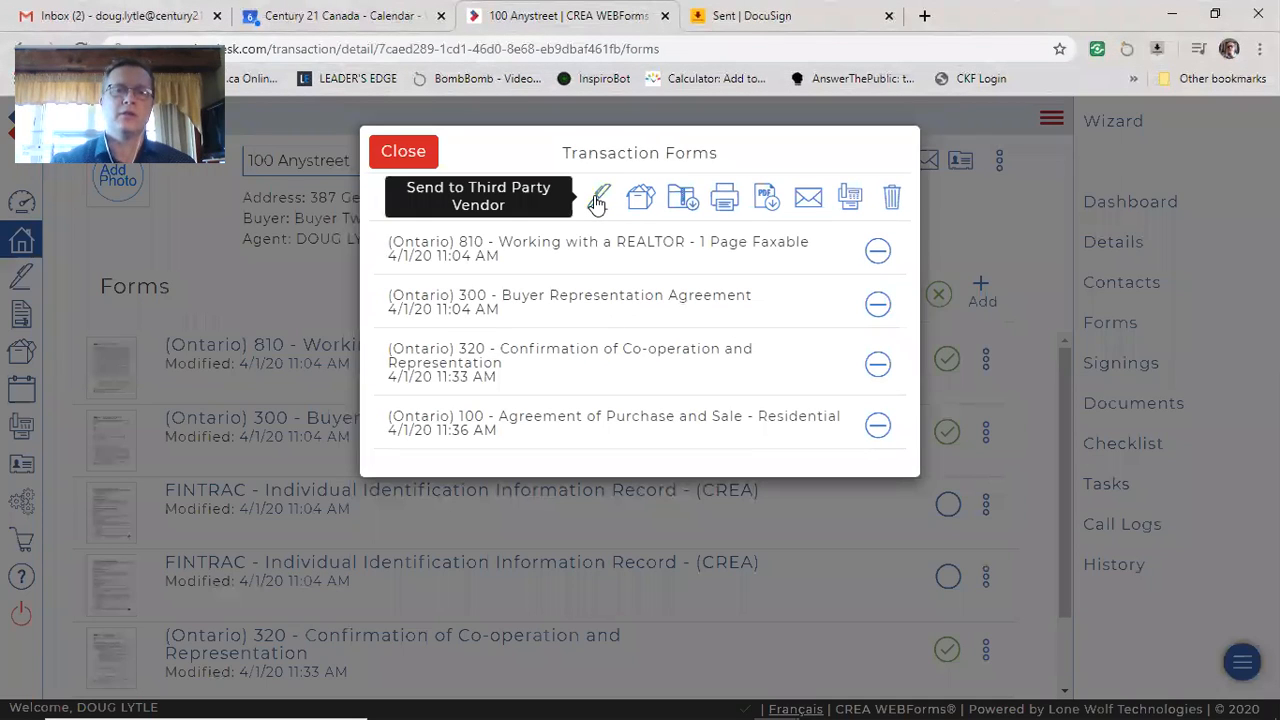
left_click(597, 203)
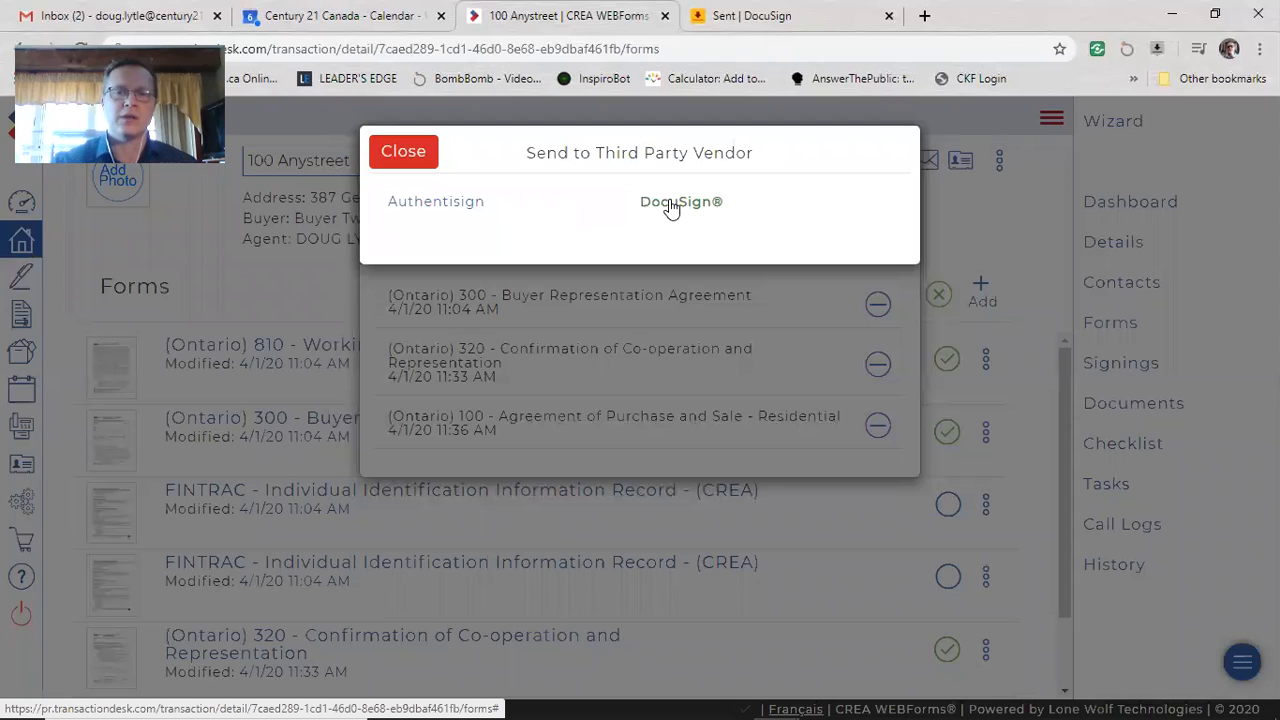
left_click(671, 204)
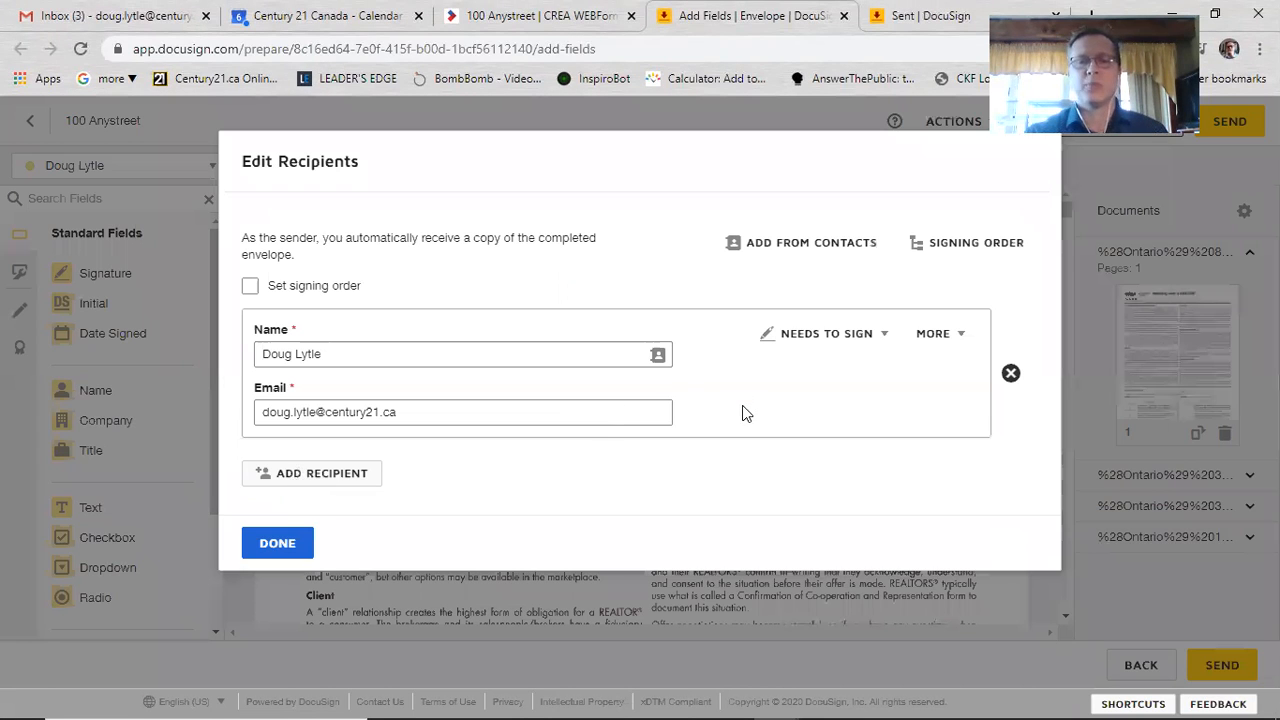
Step: Add a second recipient, filling name and e-mail from a saved contact suggestion
left_click(320, 486)
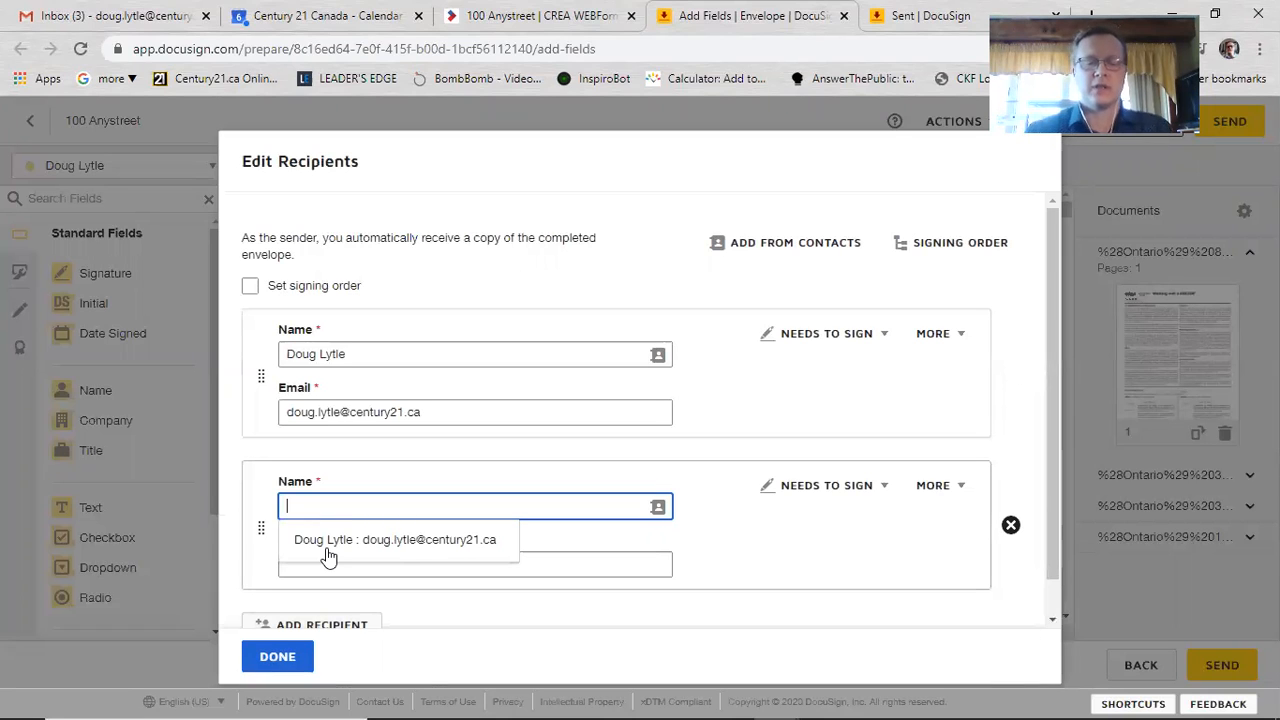
type("Do")
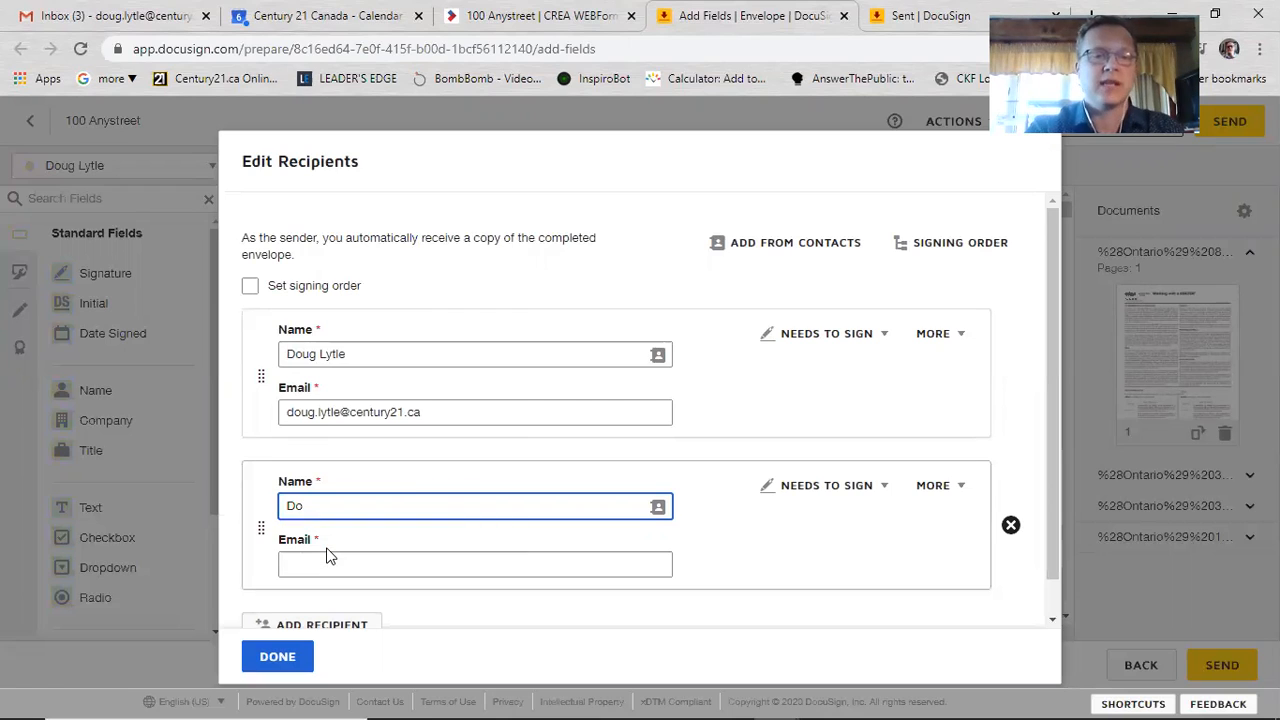
type("nna O")
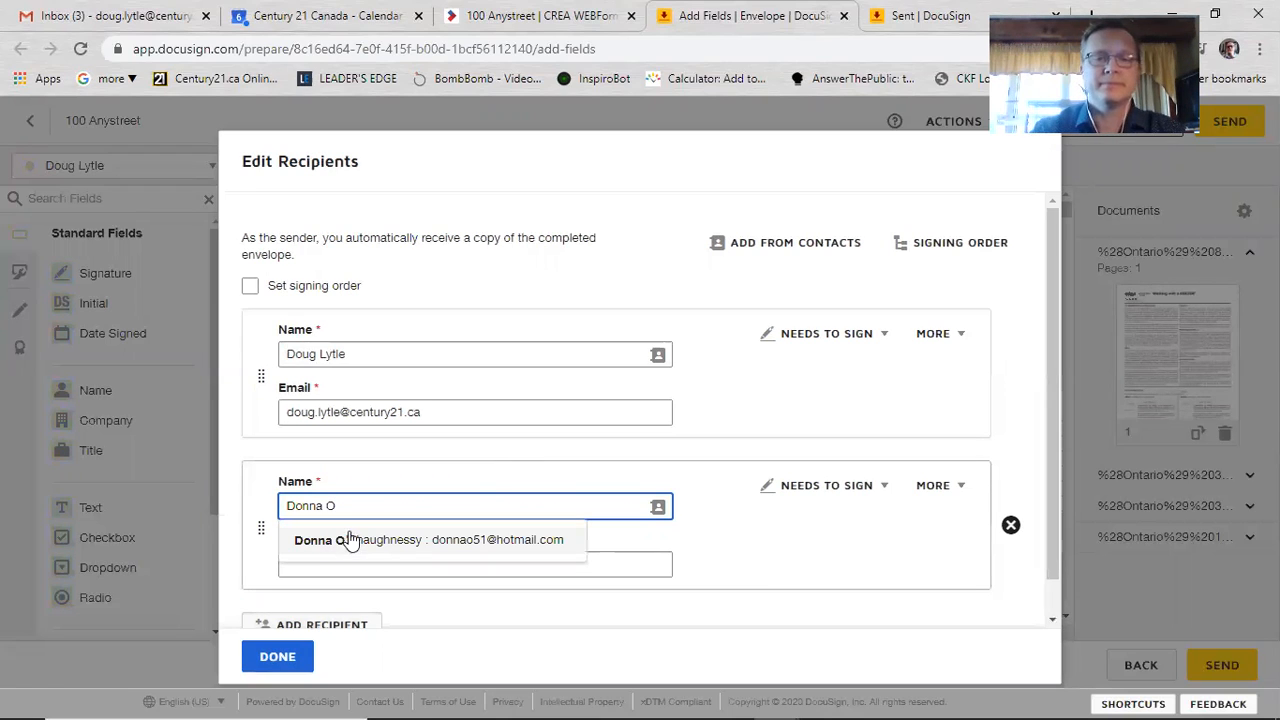
left_click(352, 539)
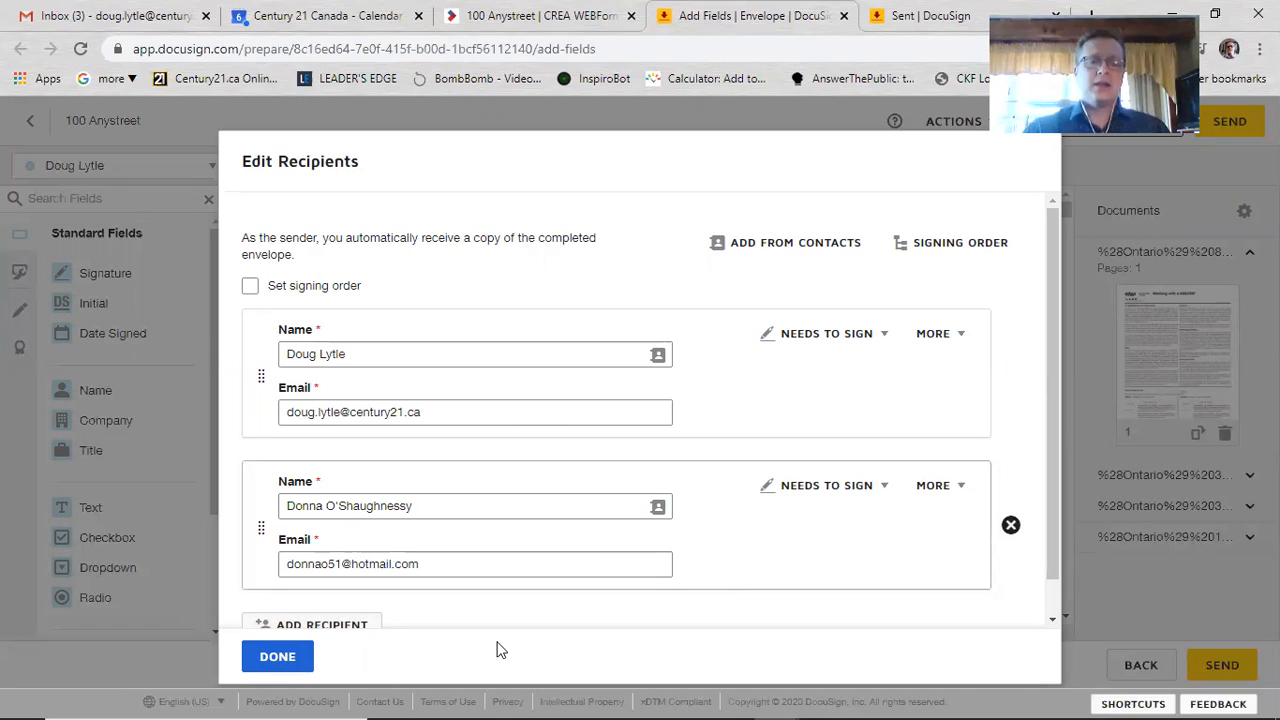
Step: Finish recipients, review the assignable recipient list, and scroll Form 810 to the acknowledgement
left_click(258, 659)
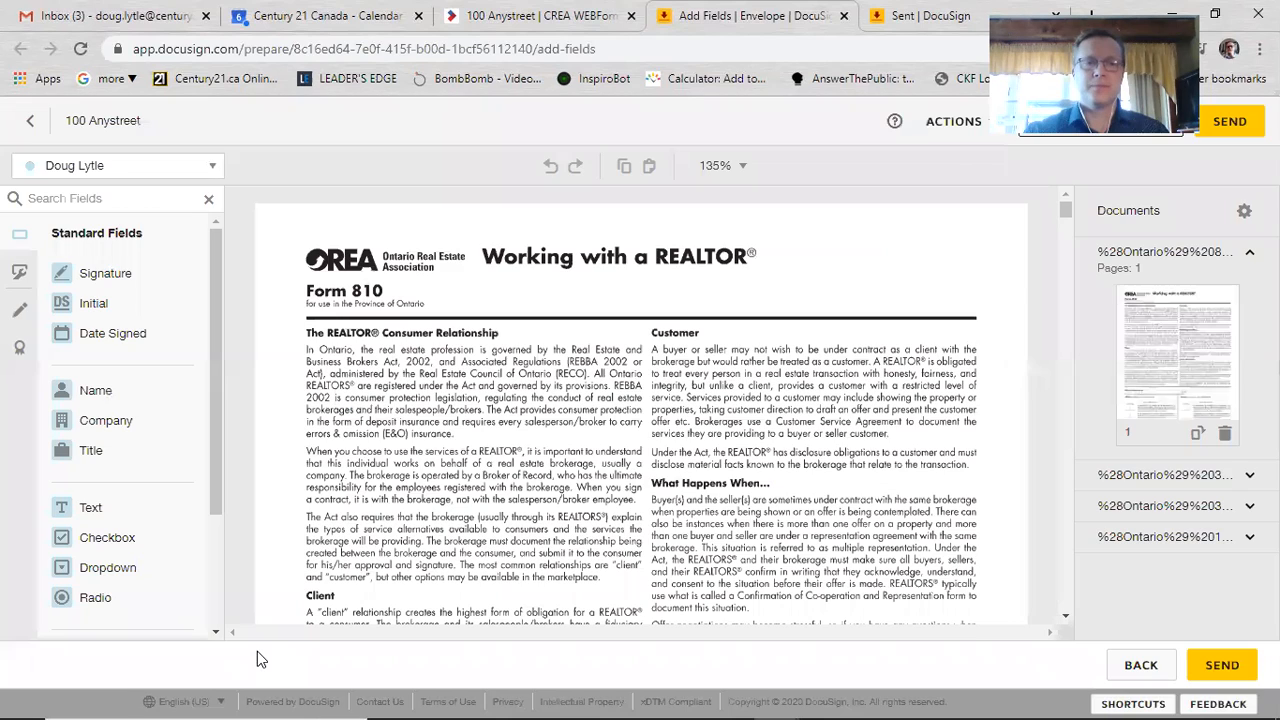
left_click(86, 165)
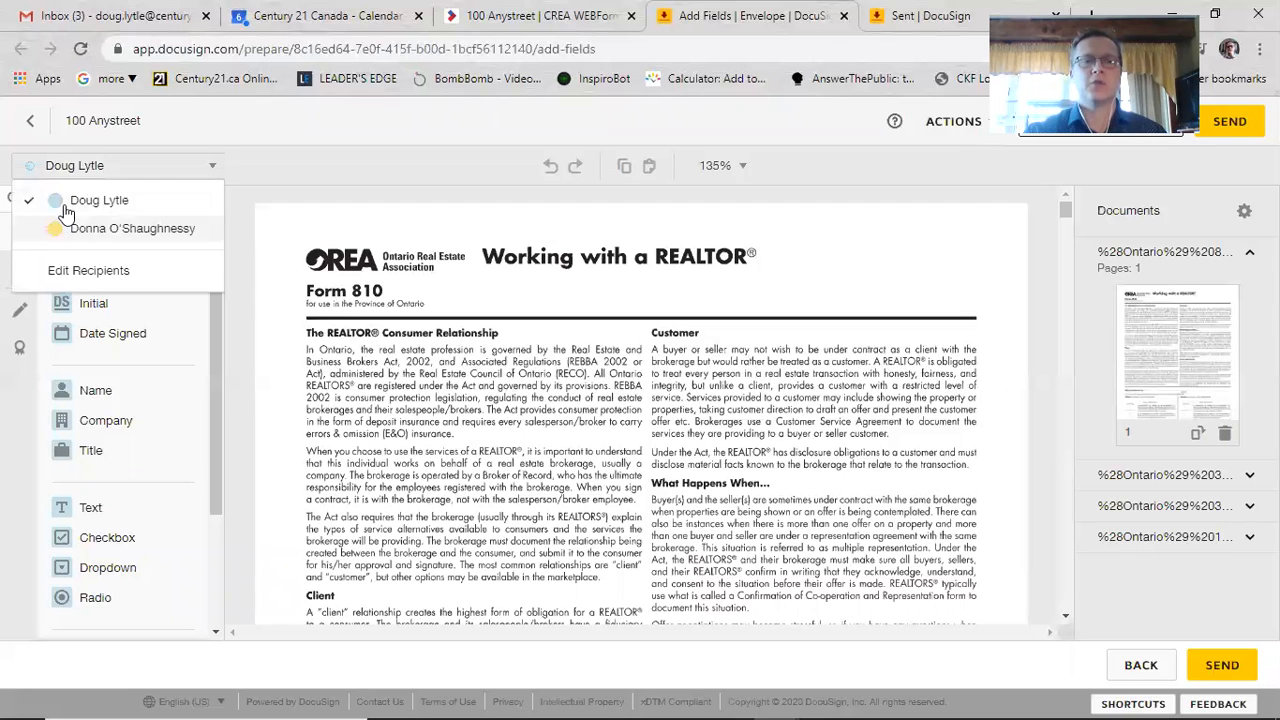
left_click(378, 298)
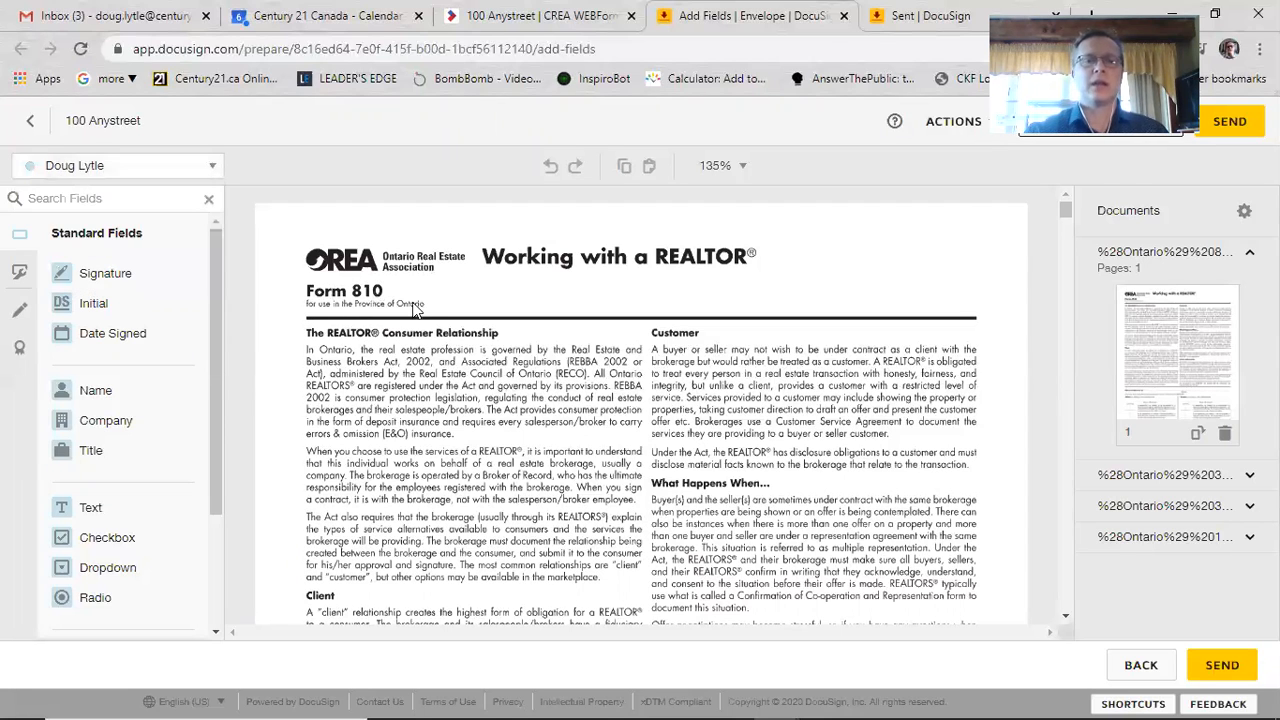
scroll(567, 397, "down", 2)
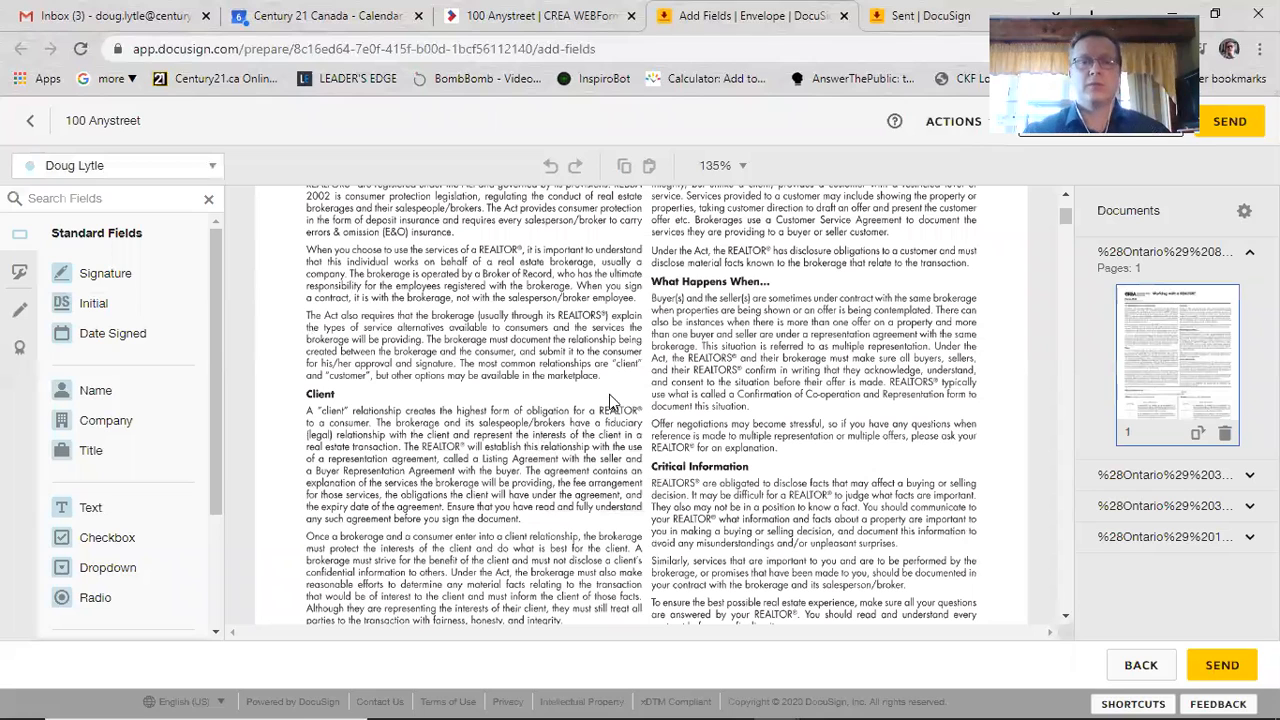
scroll(391, 383, "down", 4)
Step: Place Signature, Date Signed and Initial fields on Form 810's buyer lines for the first recipient
left_click(97, 278)
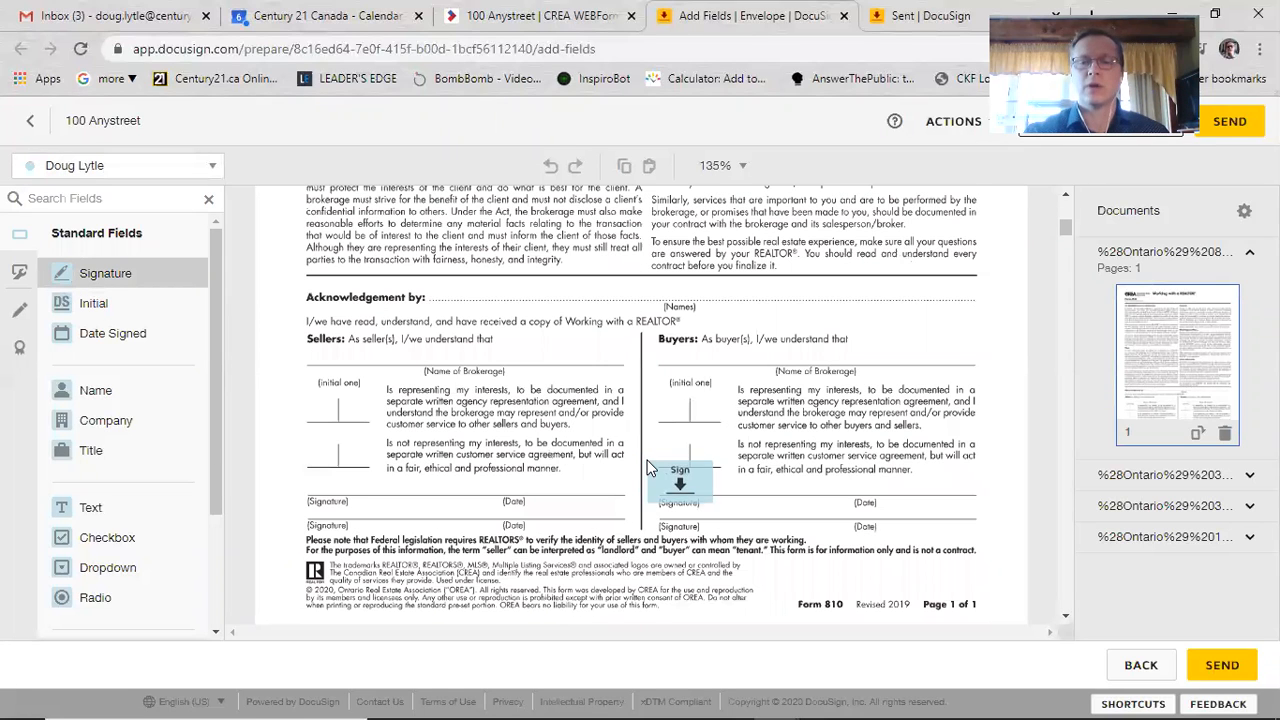
left_click(649, 468)
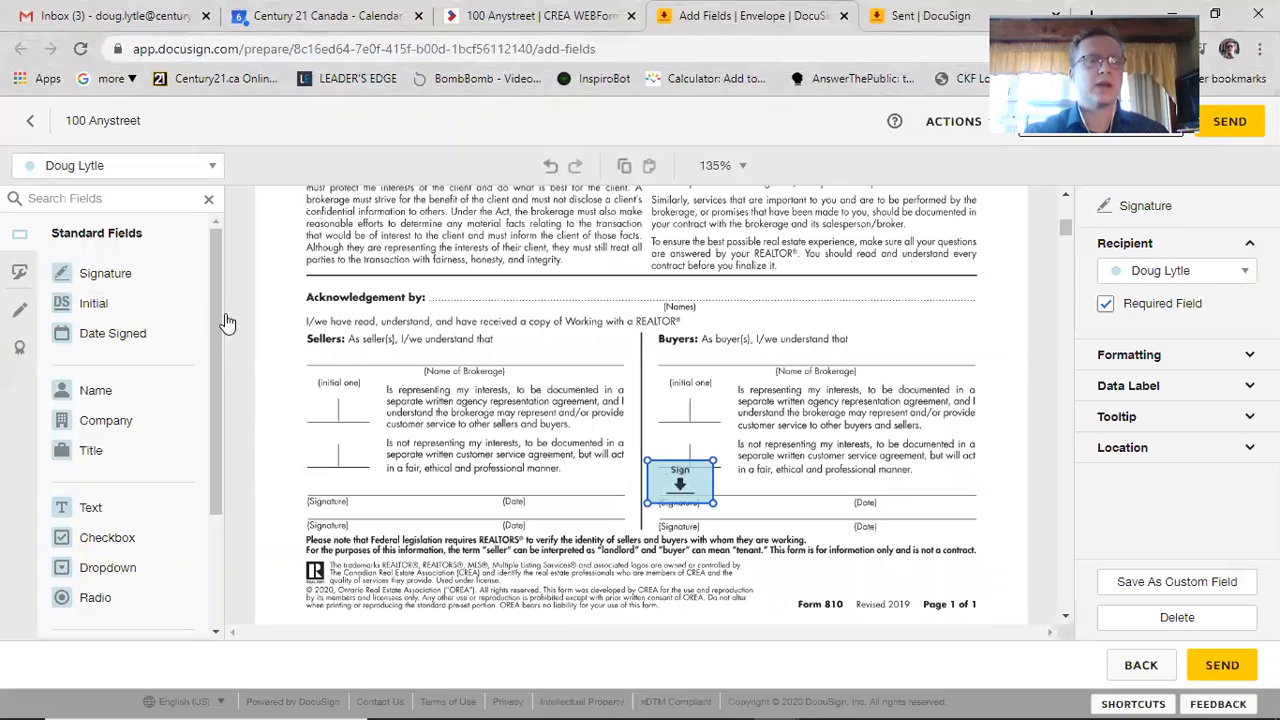
left_click(100, 333)
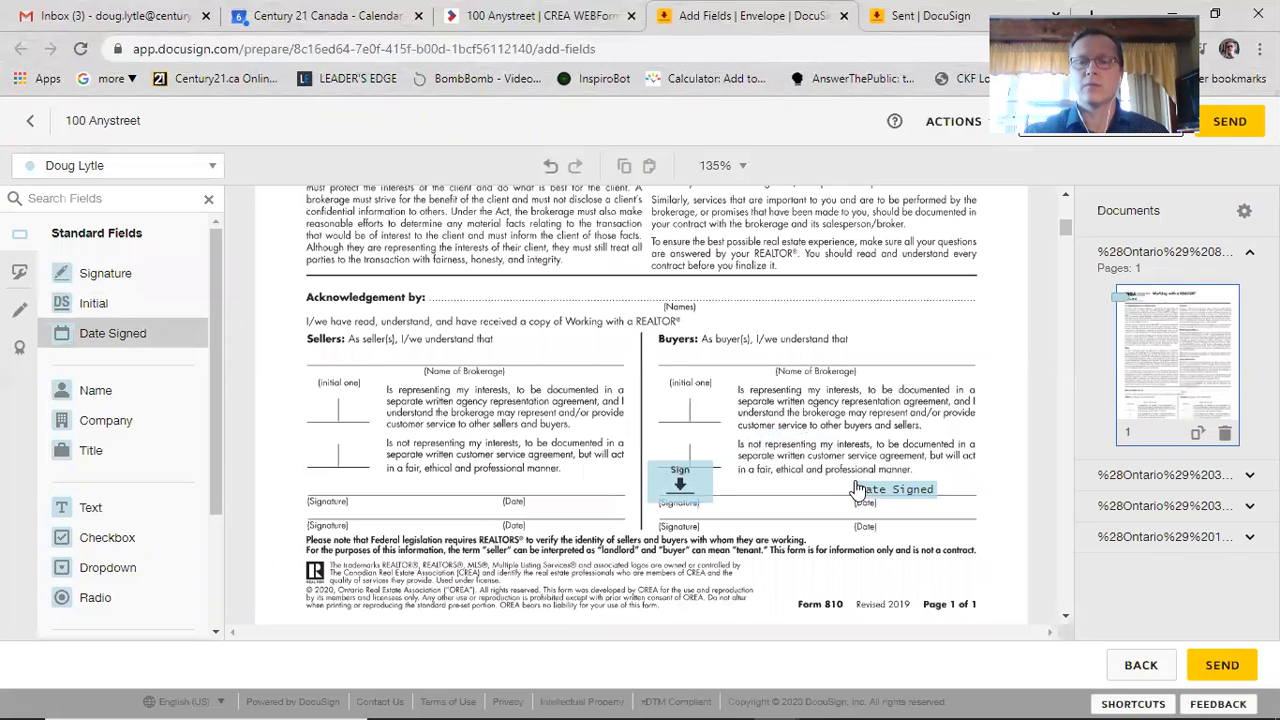
left_click(895, 489)
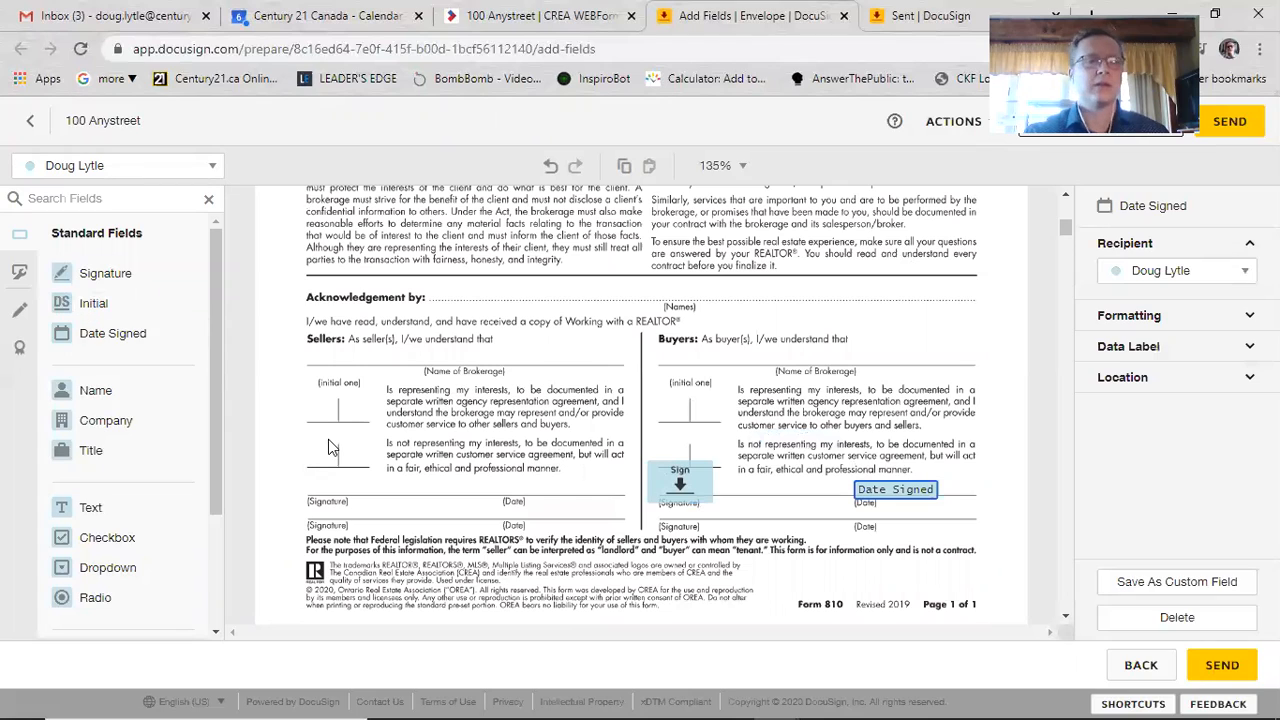
left_click(150, 305)
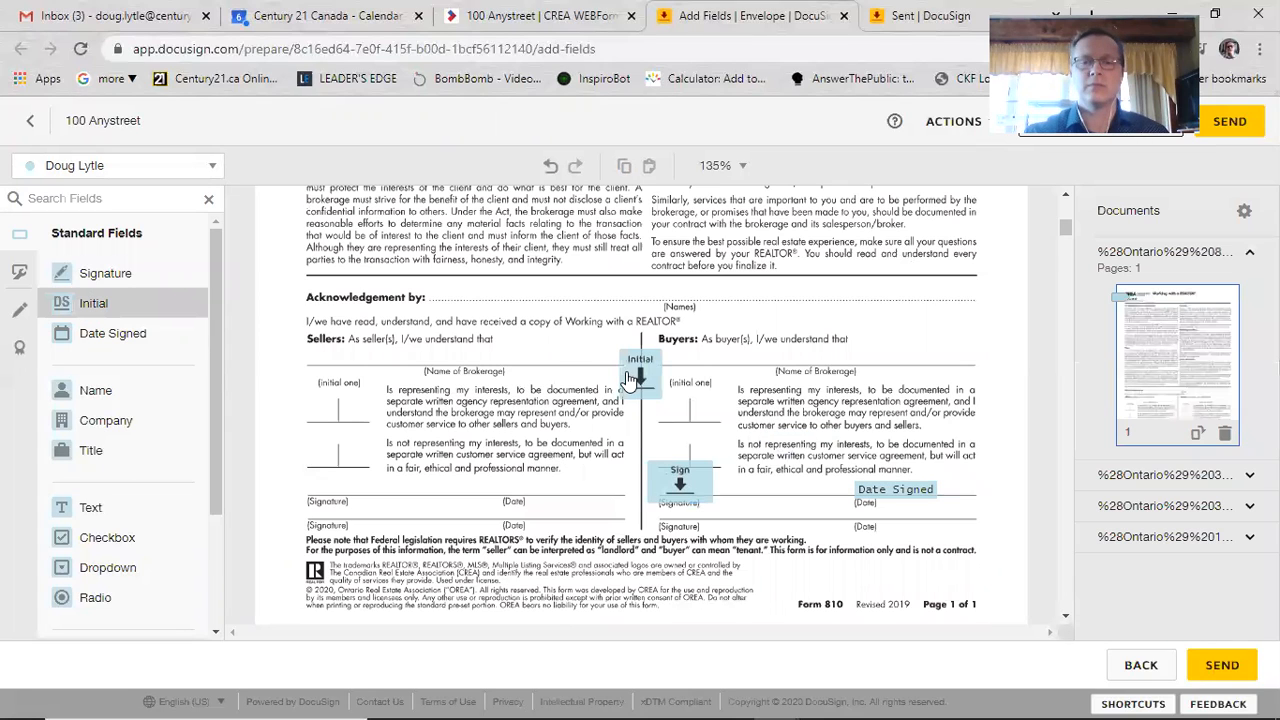
left_click(669, 407)
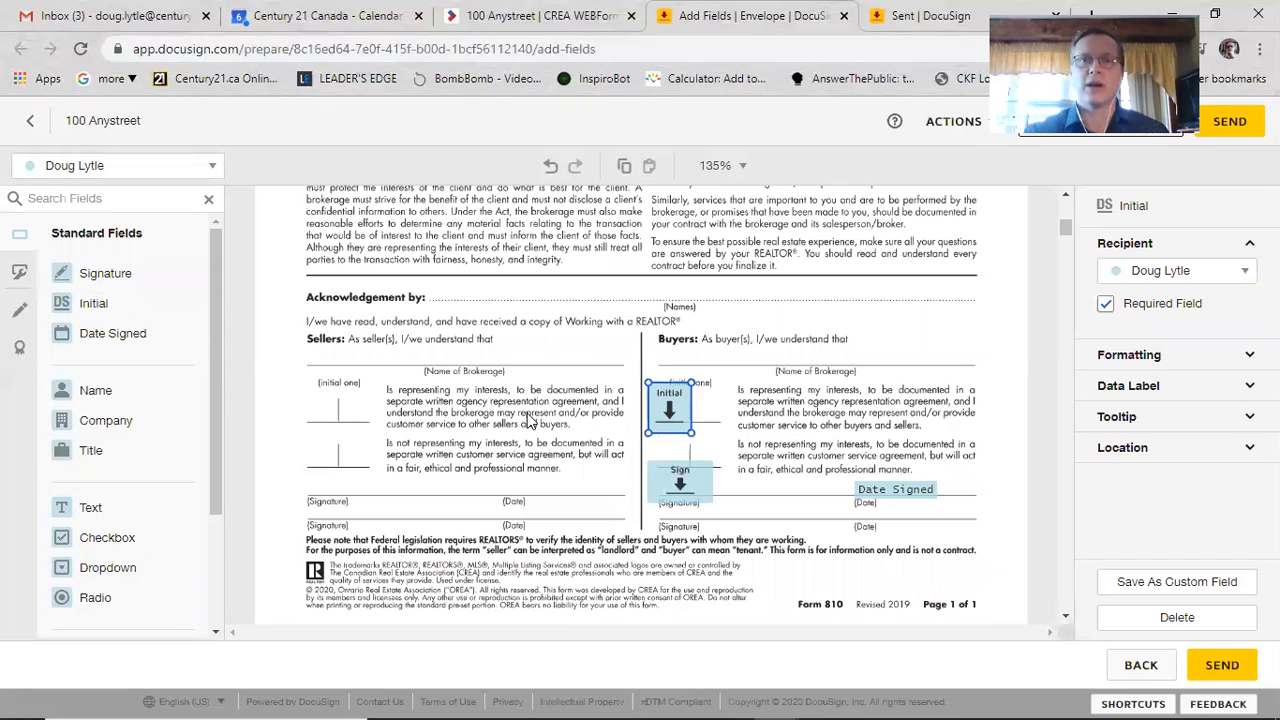
left_click(210, 170)
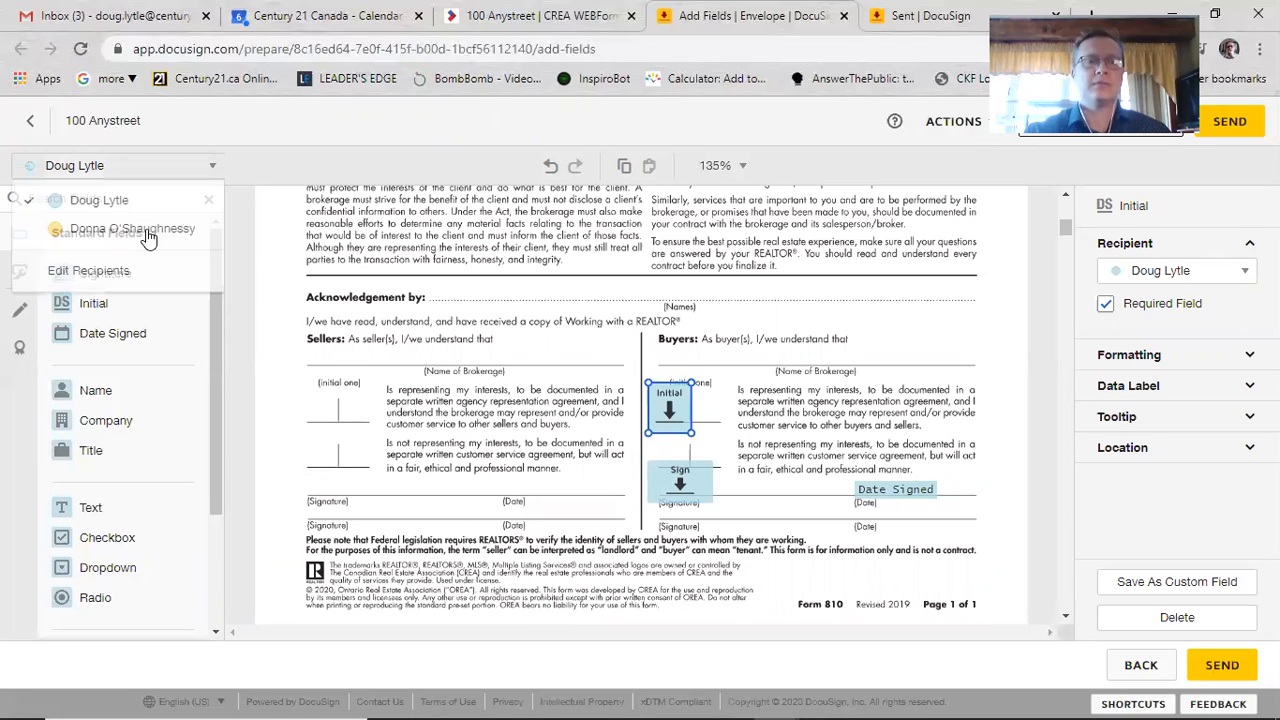
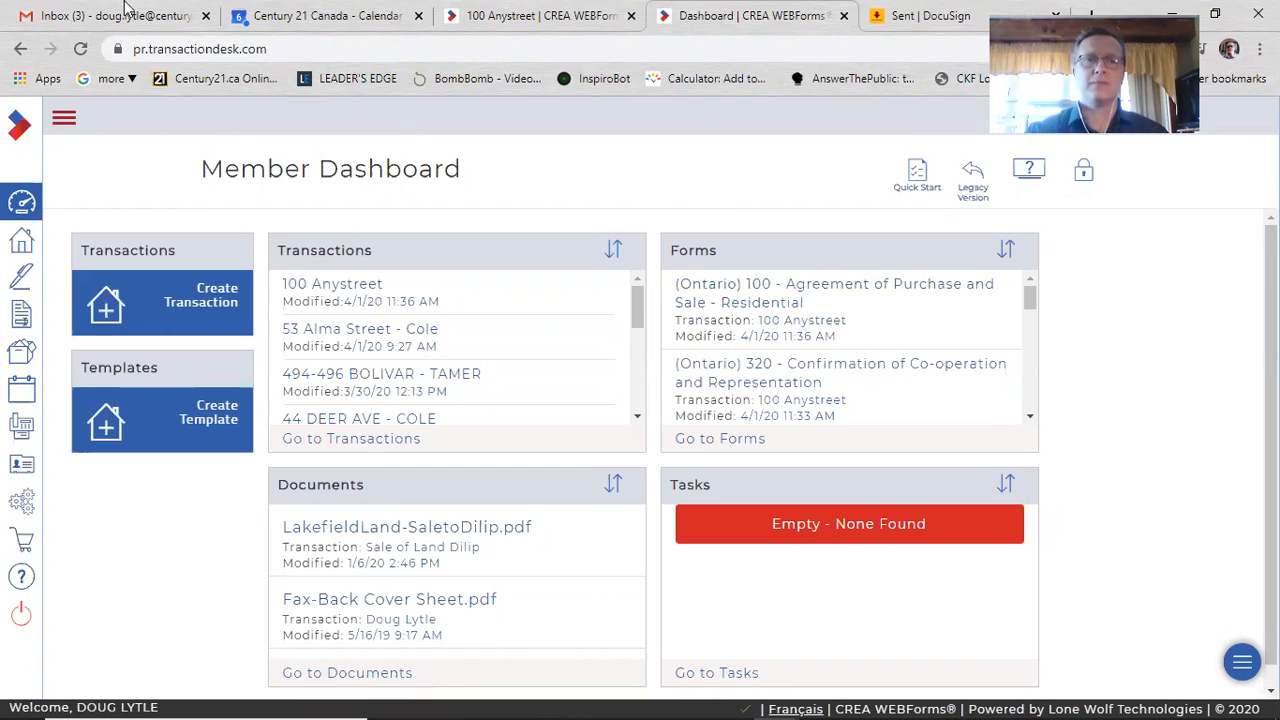
Step: Refresh Gmail, open the '100 Anystreet' signing email and launch Review Documents
left_click(103, 12)
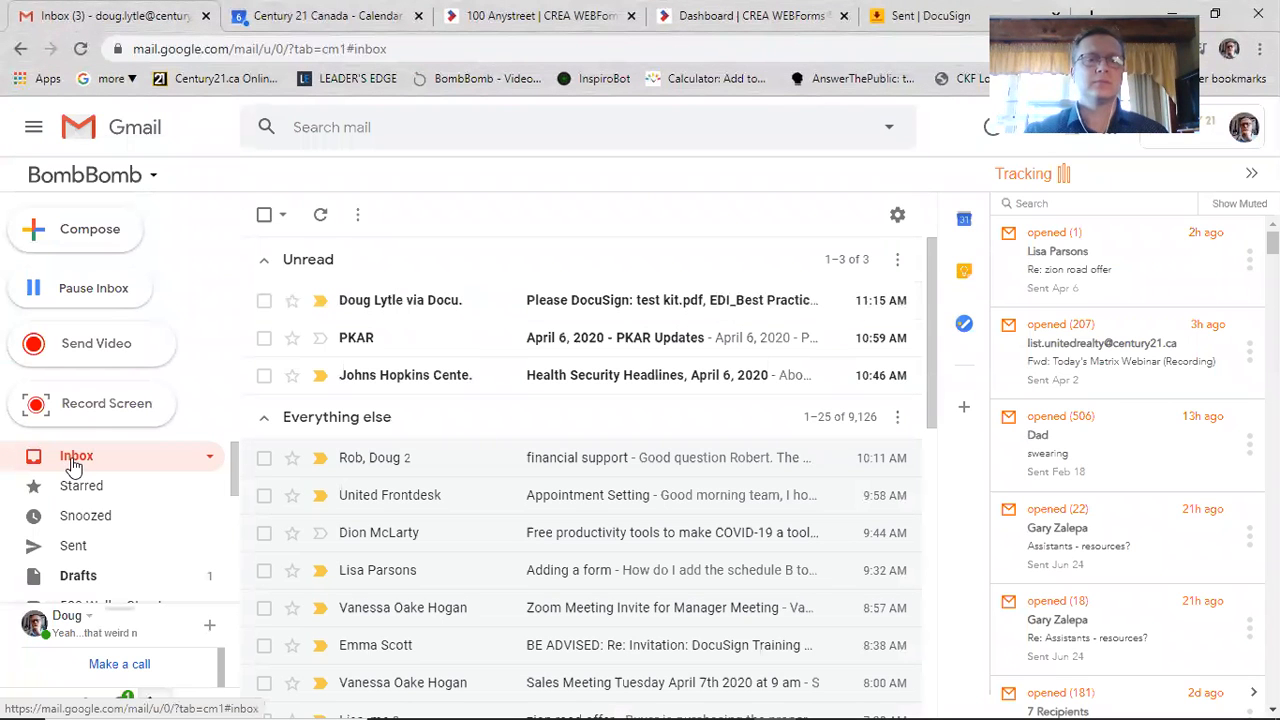
left_click(321, 216)
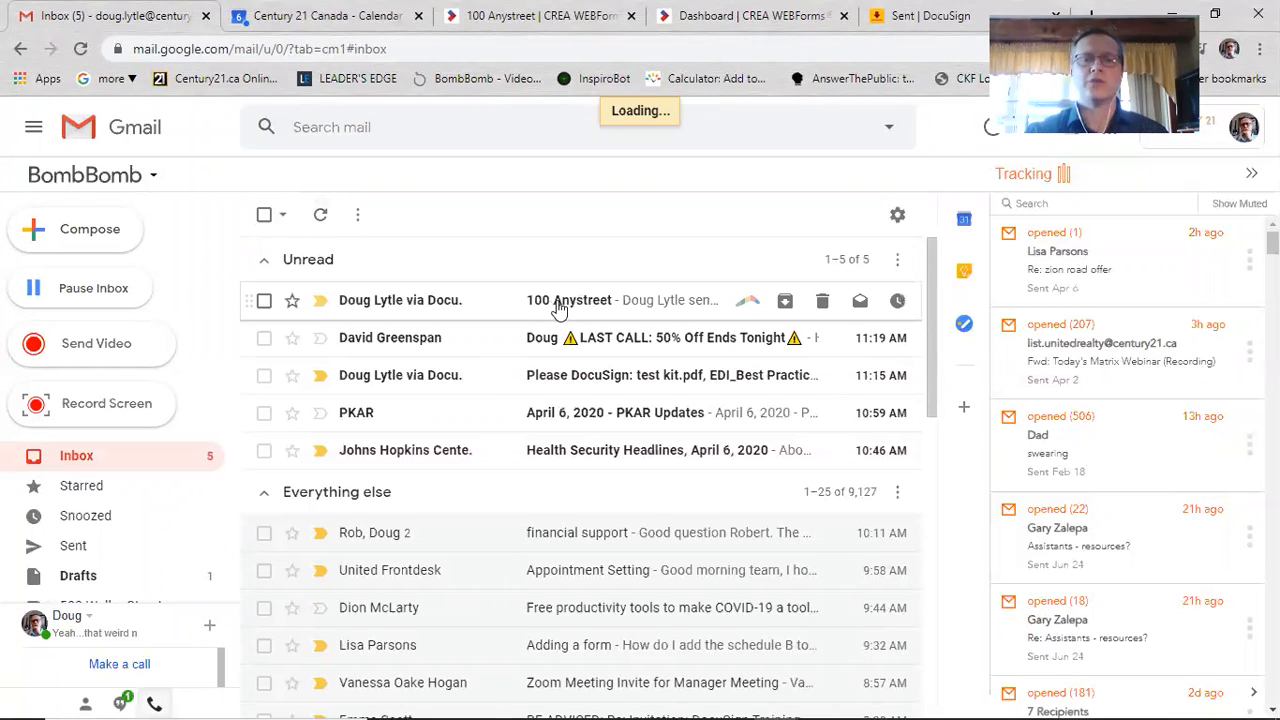
left_click(561, 308)
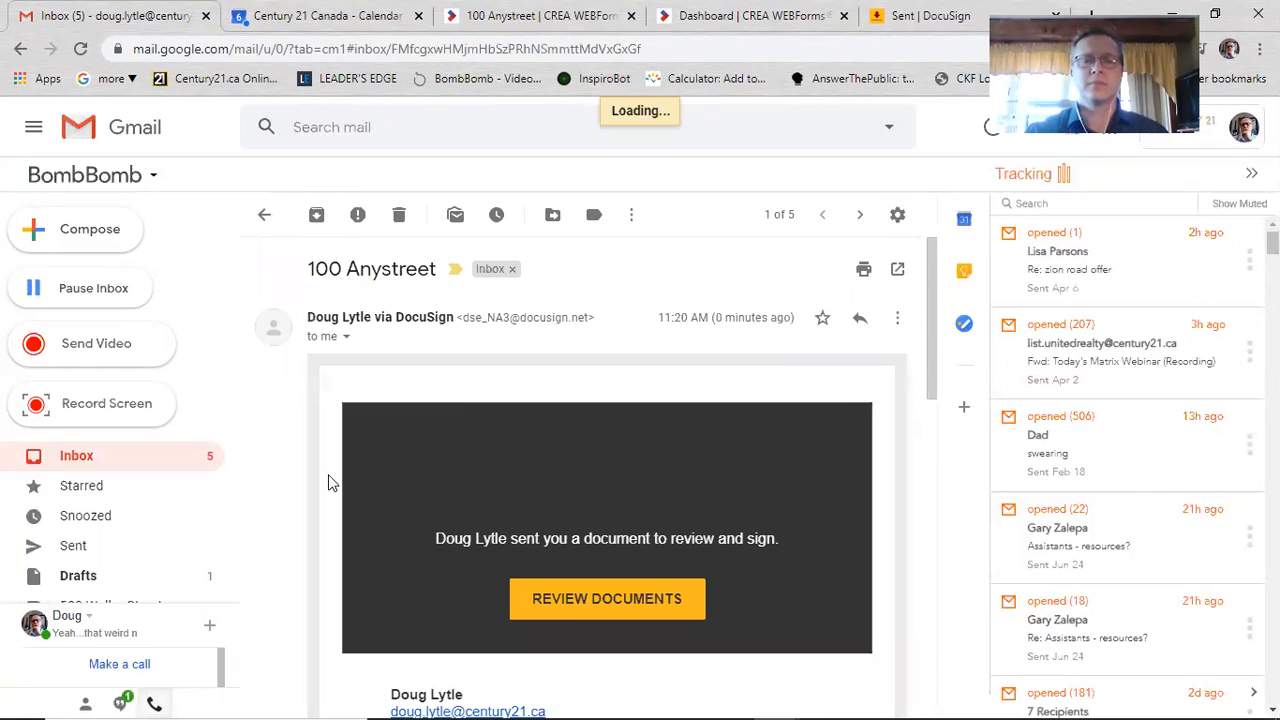
scroll(323, 437, "down", 3)
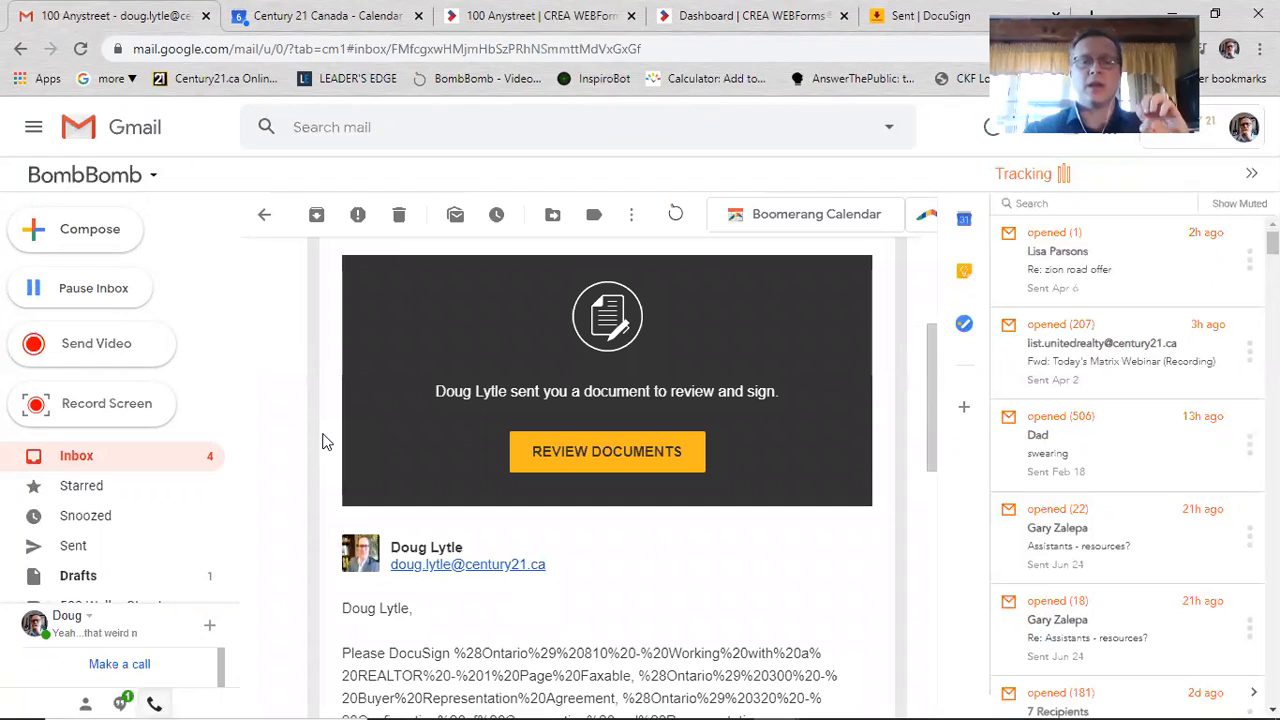
left_click(545, 452)
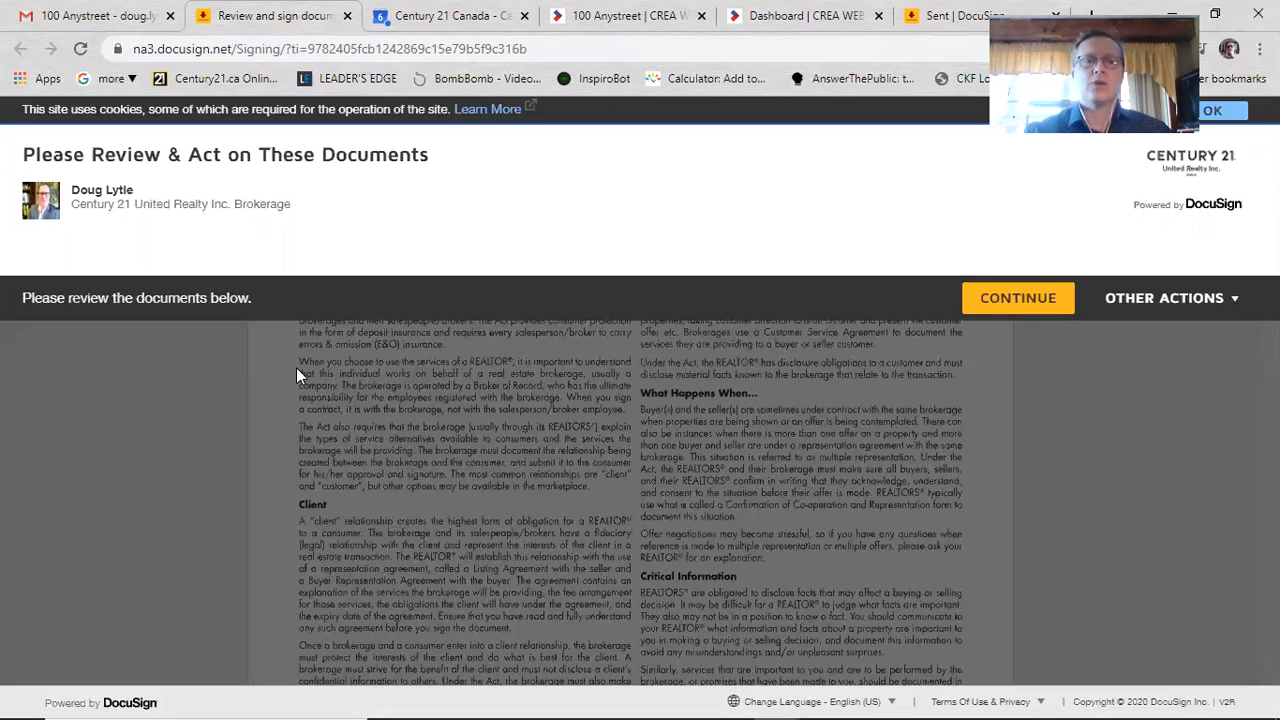
Step: Apply the buyer's initials and signature to Form 810, then finish and confirm signing
left_click(982, 292)
left_click(205, 262)
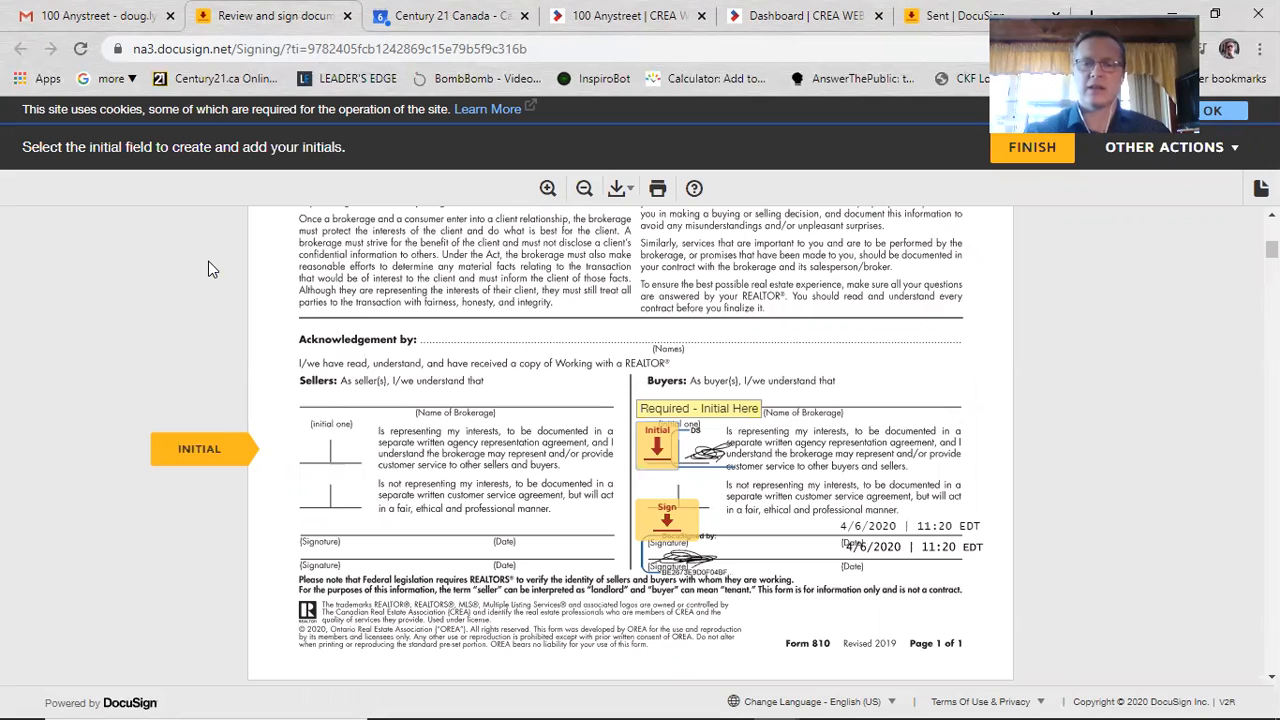
left_click(657, 455)
left_click(660, 452)
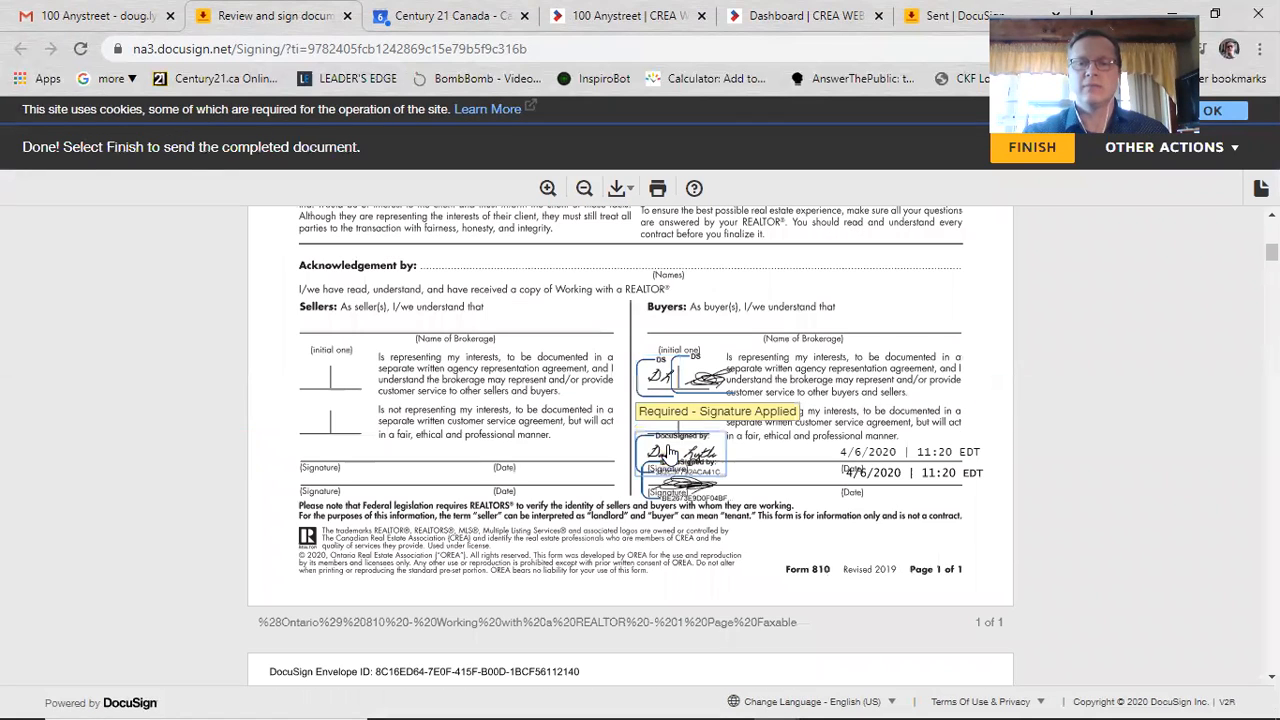
left_click(1018, 150)
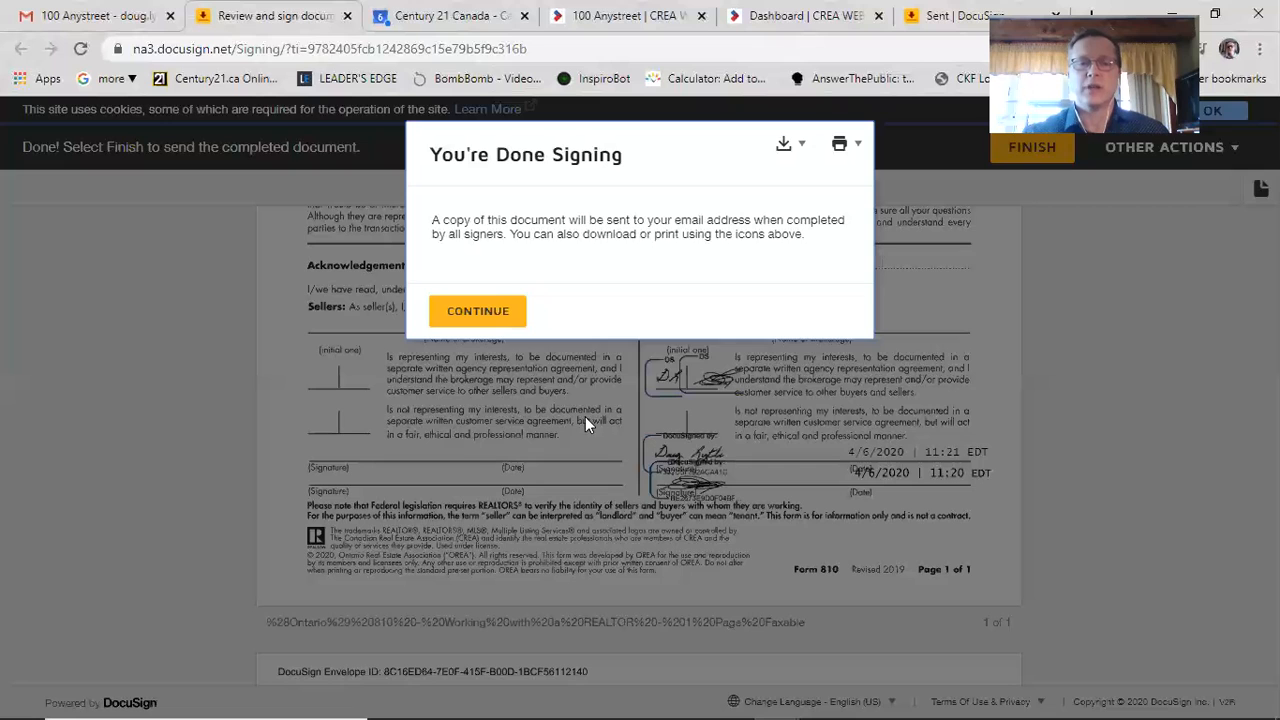
left_click(489, 315)
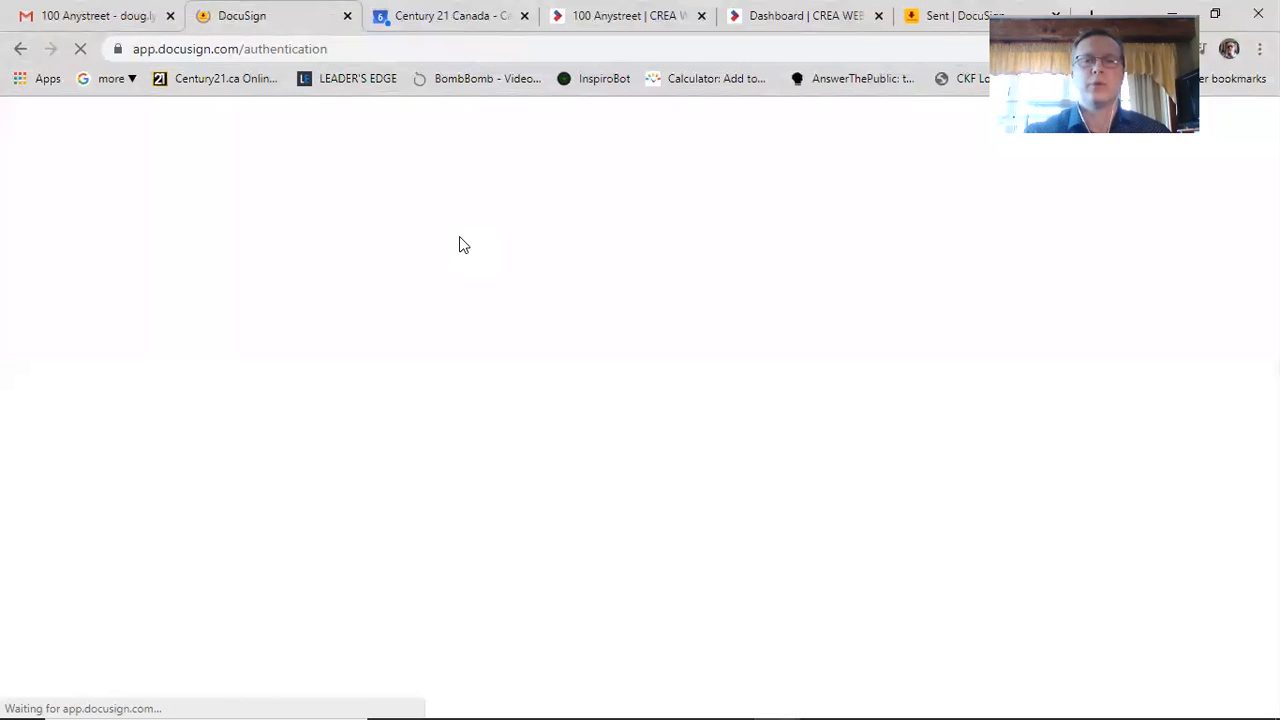
Step: Refresh the inbox, open 'Completed: 100 Anystreet' and scroll to its 5 PDF attachments
left_click(103, 17)
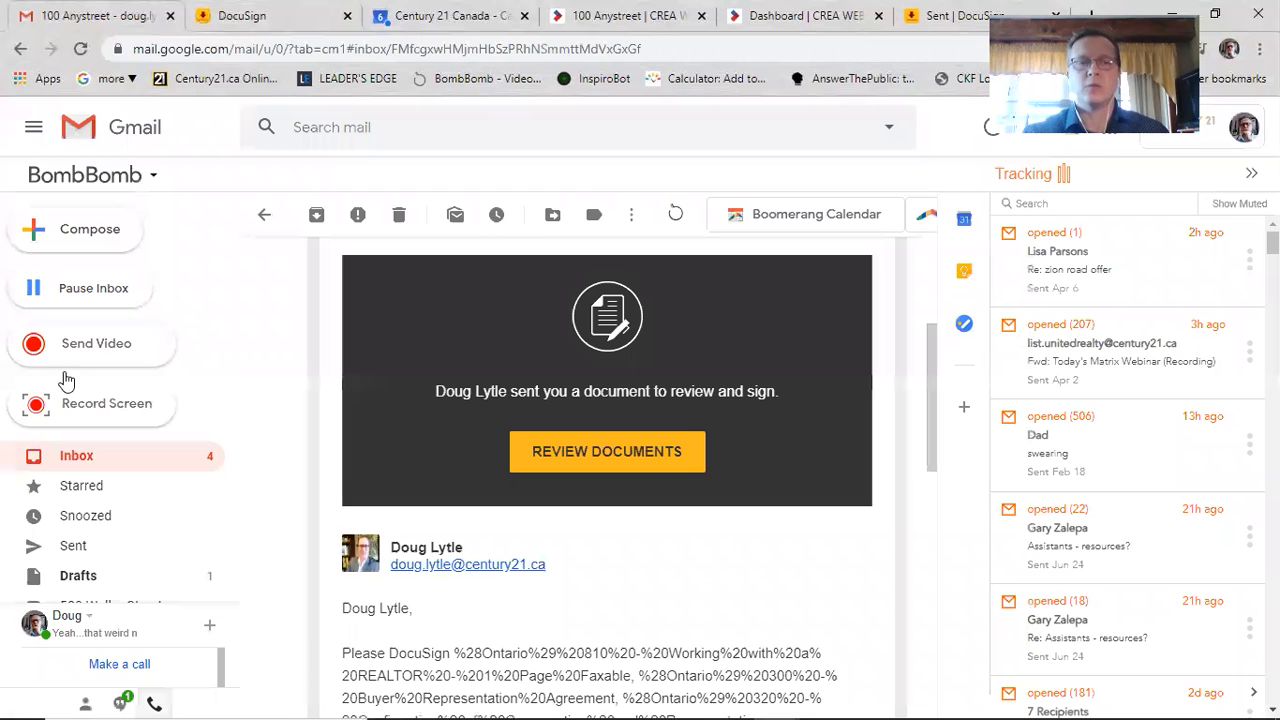
left_click(103, 466)
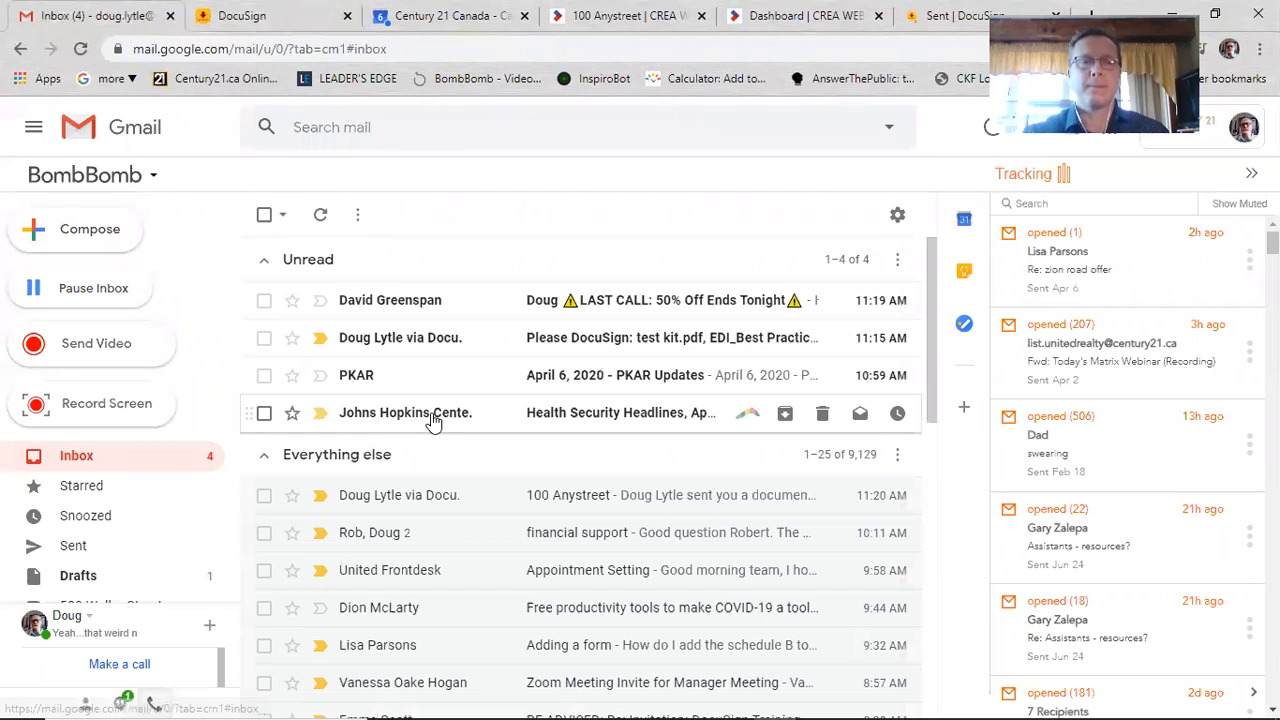
left_click(320, 216)
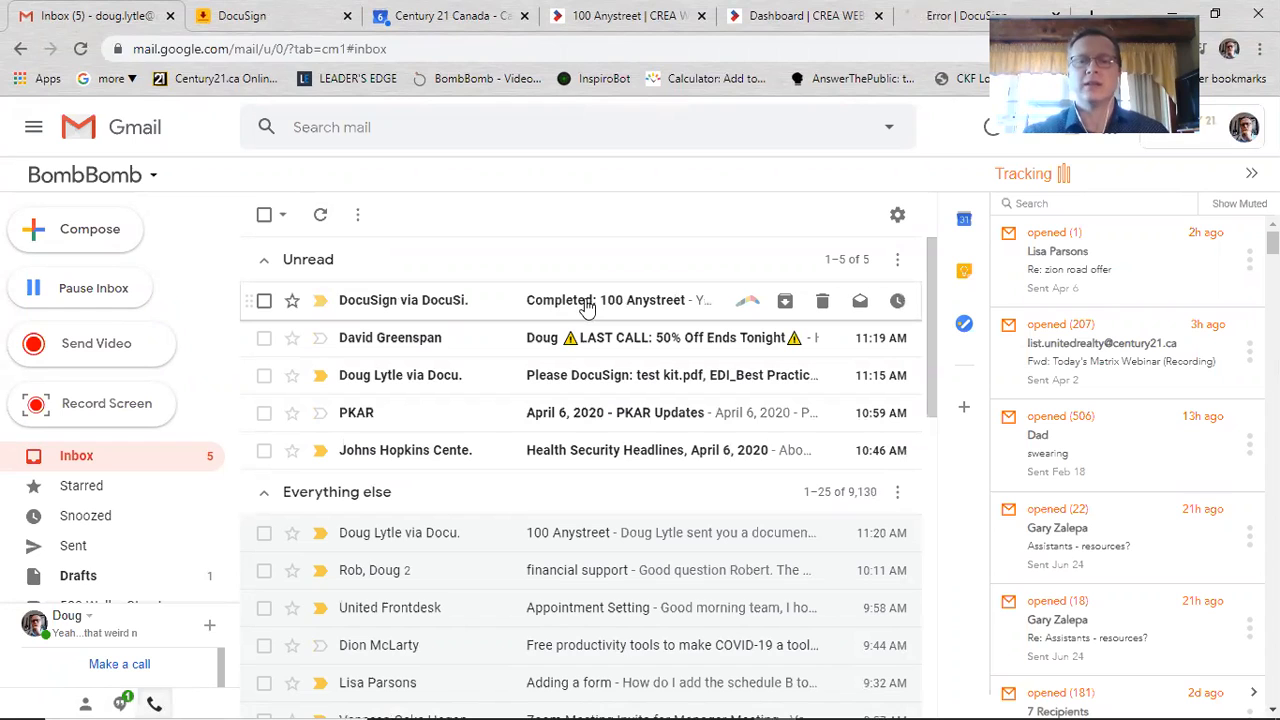
left_click(587, 305)
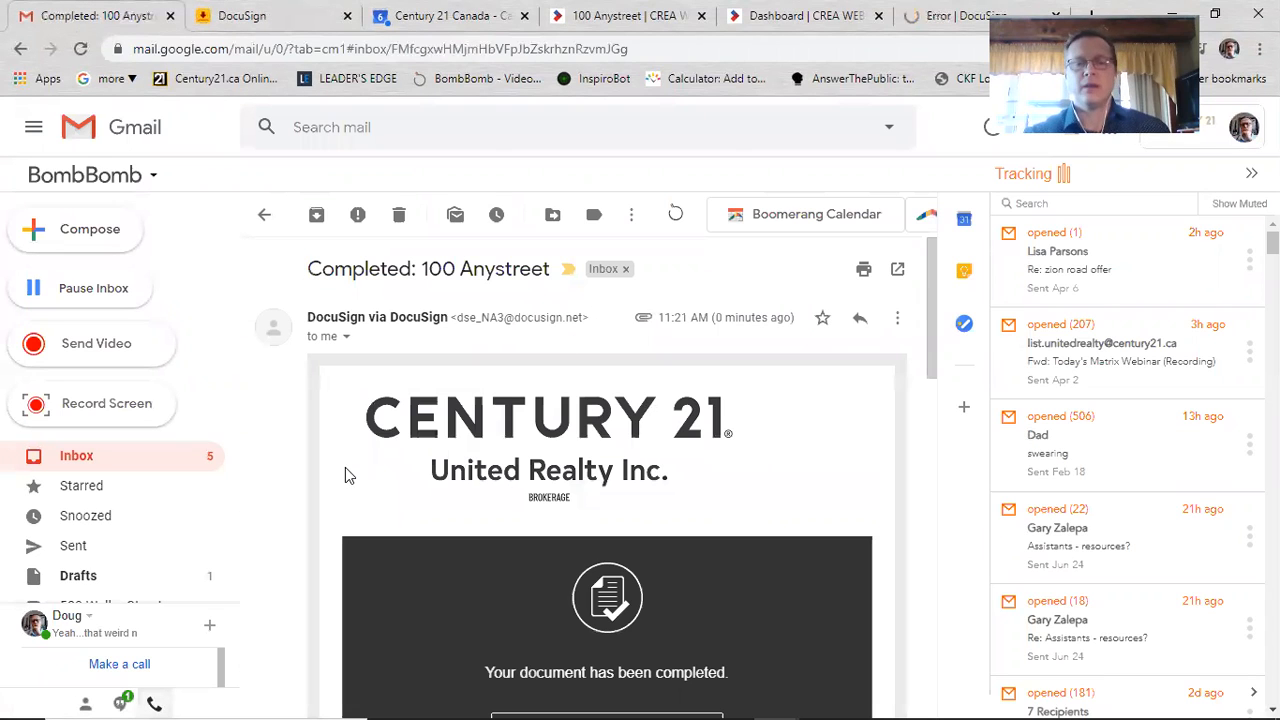
scroll(332, 495, "down", 1)
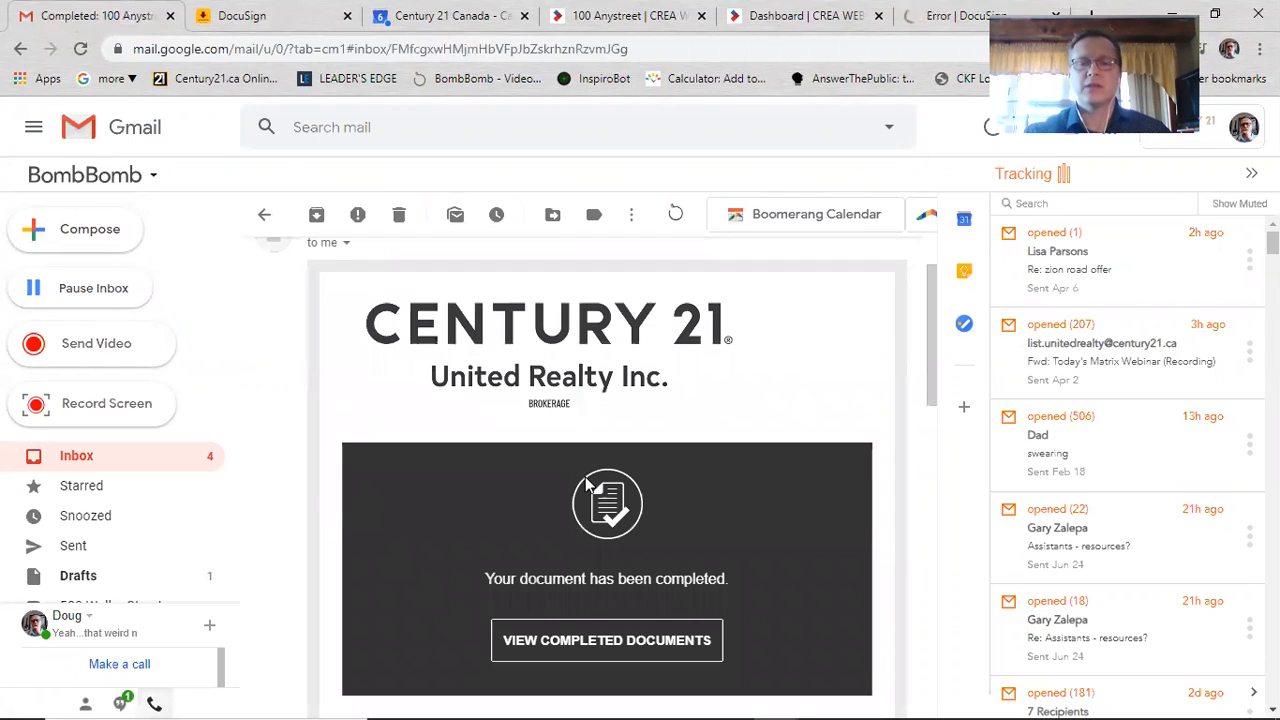
scroll(302, 486, "down", 2)
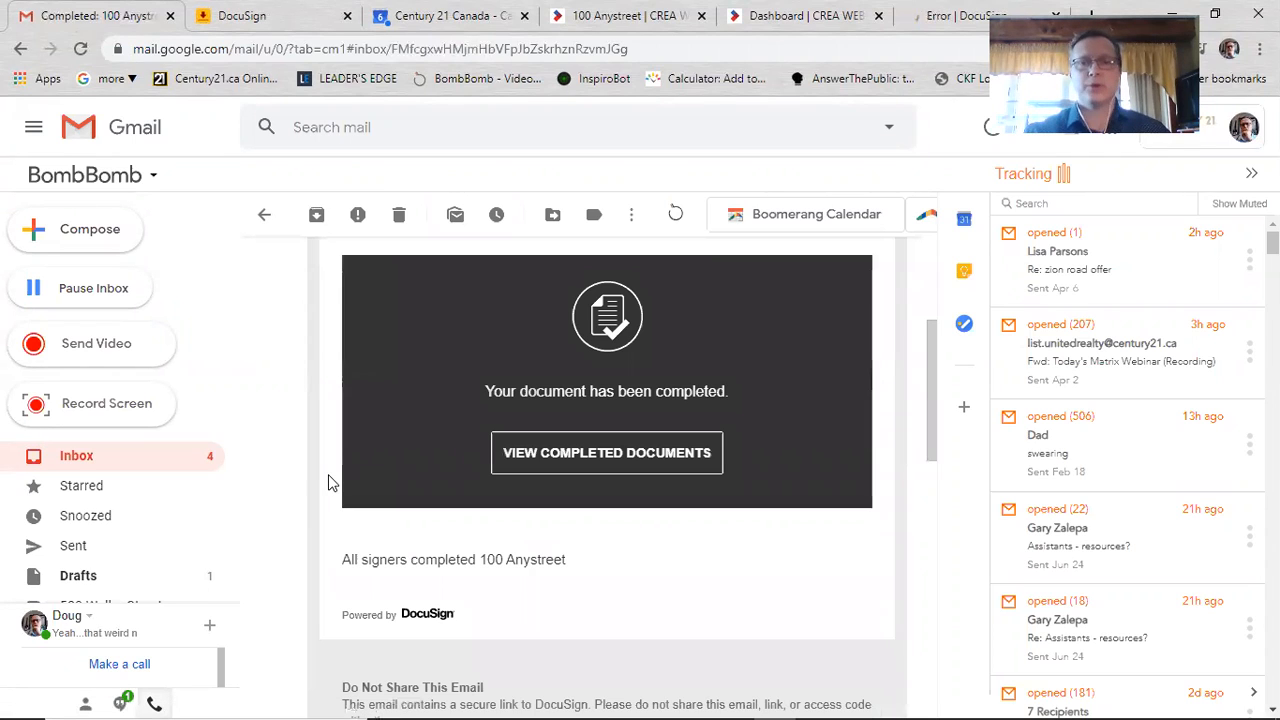
scroll(330, 483, "down", 3)
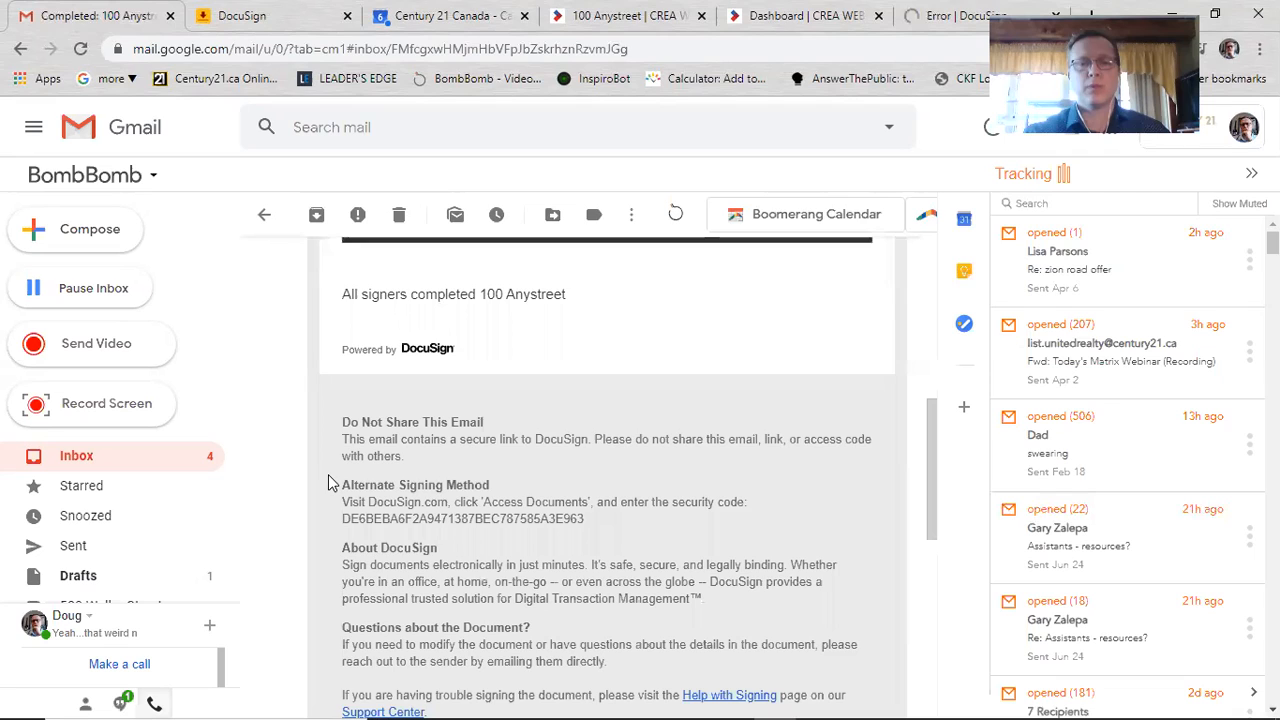
scroll(330, 483, "down", 5)
scroll(530, 420, "down", 1)
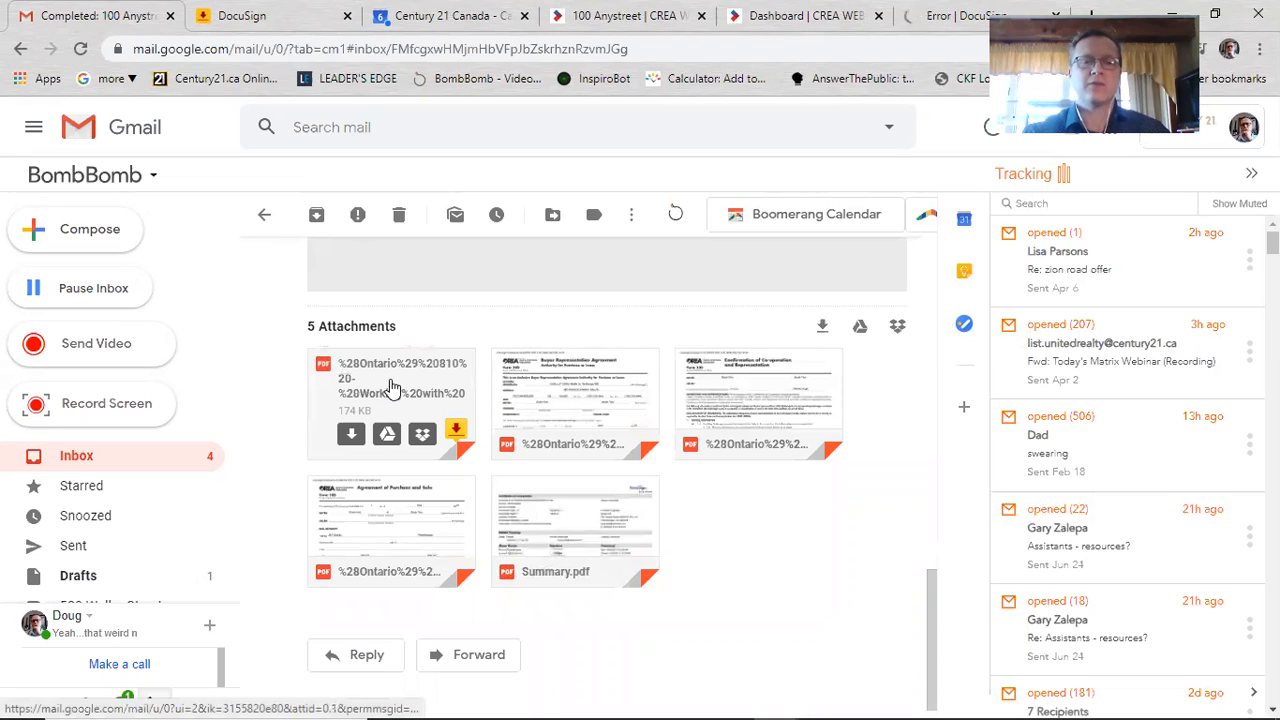
left_click(390, 386)
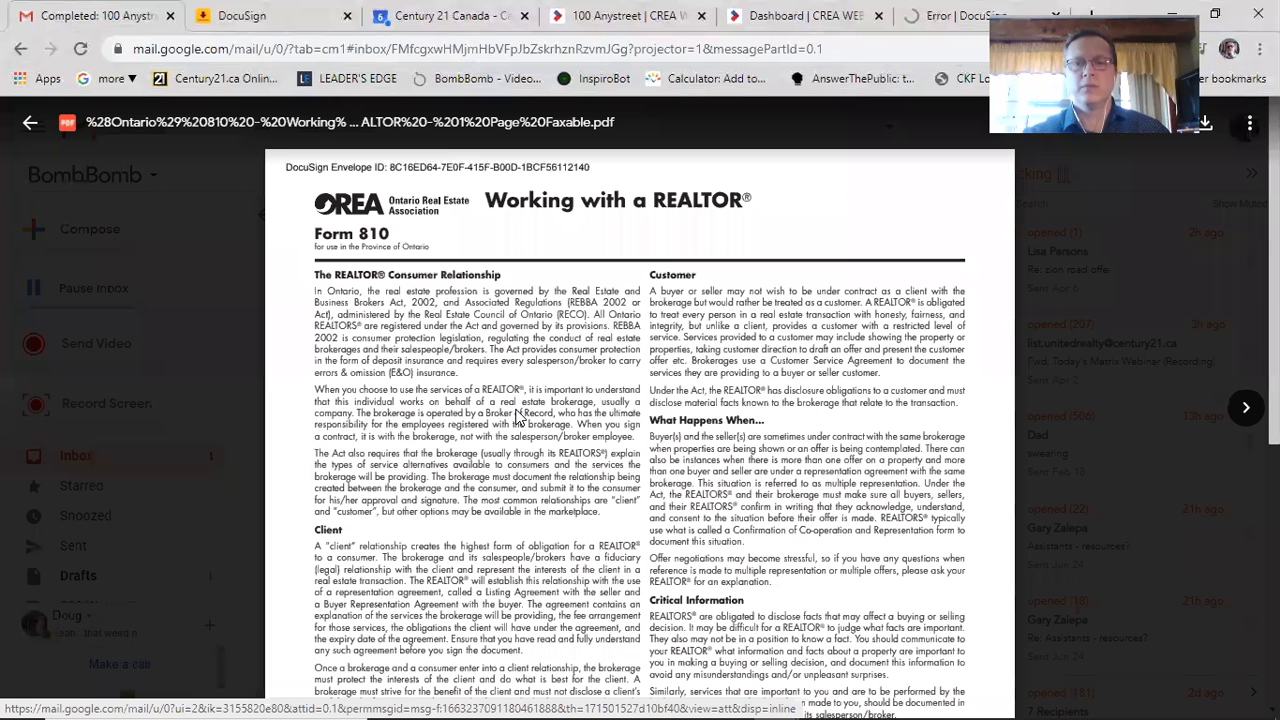
scroll(518, 430, "down", 3)
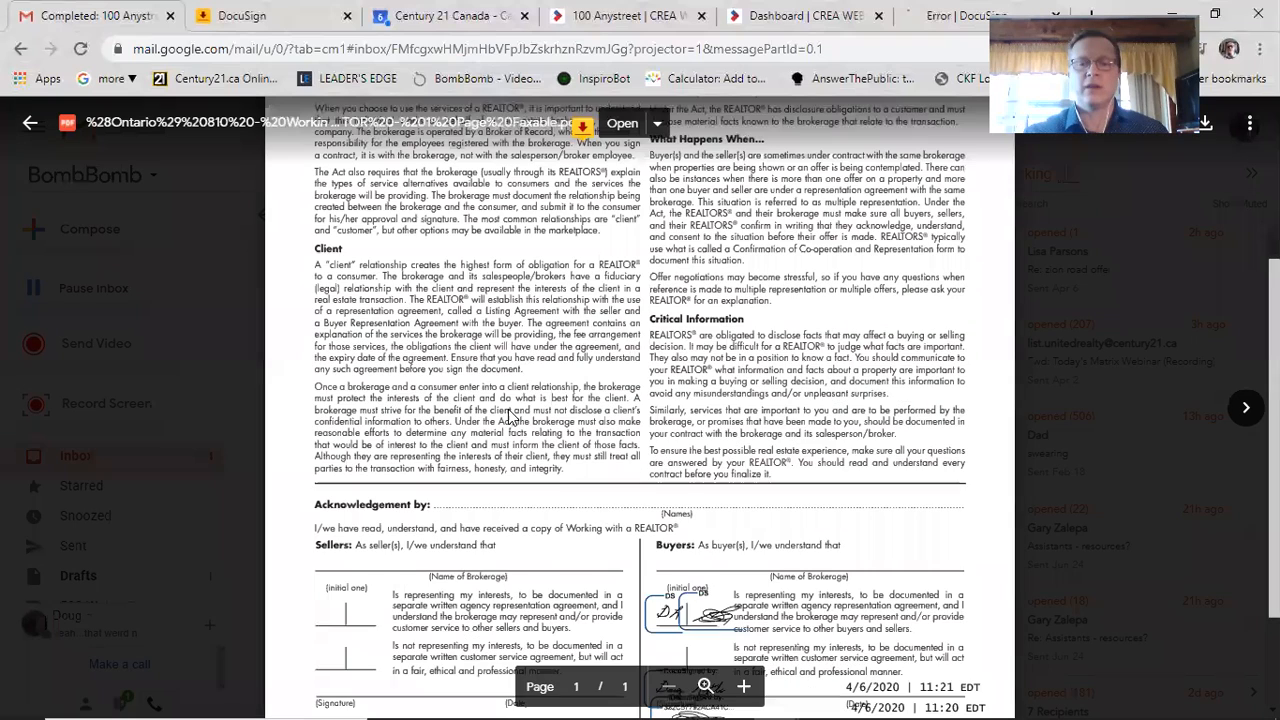
scroll(650, 425, "down", 2)
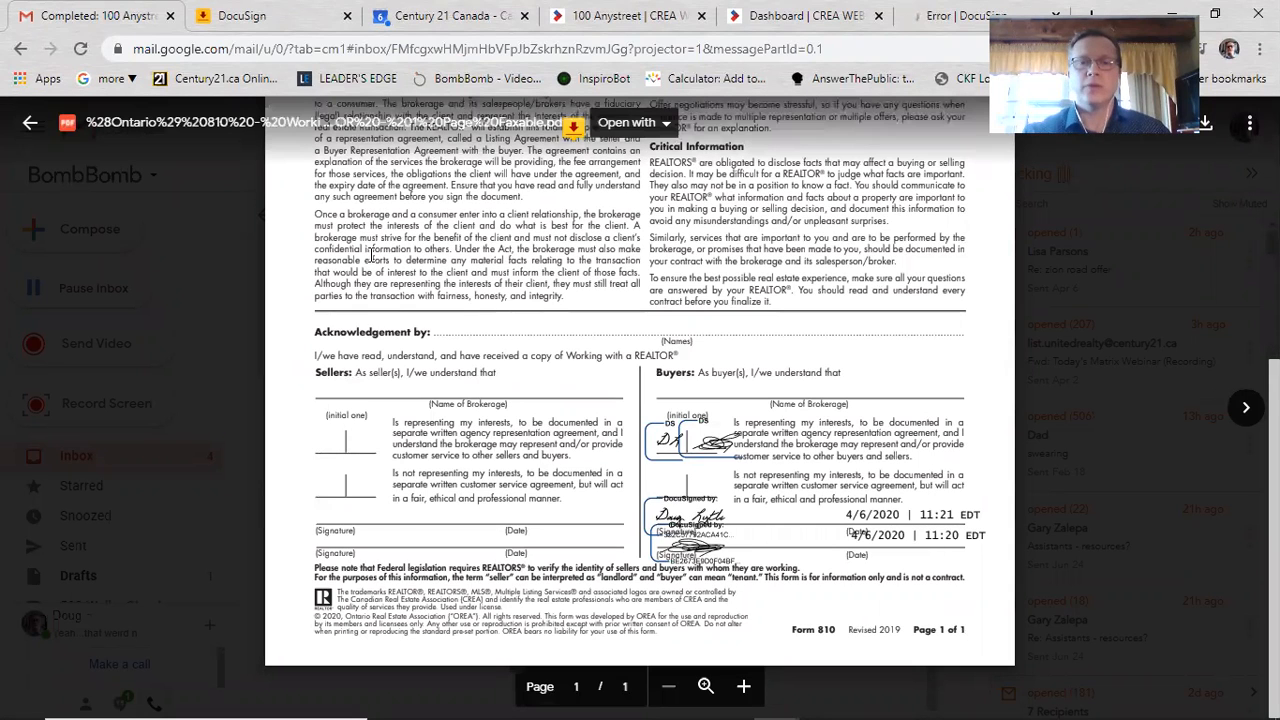
left_click(247, 480)
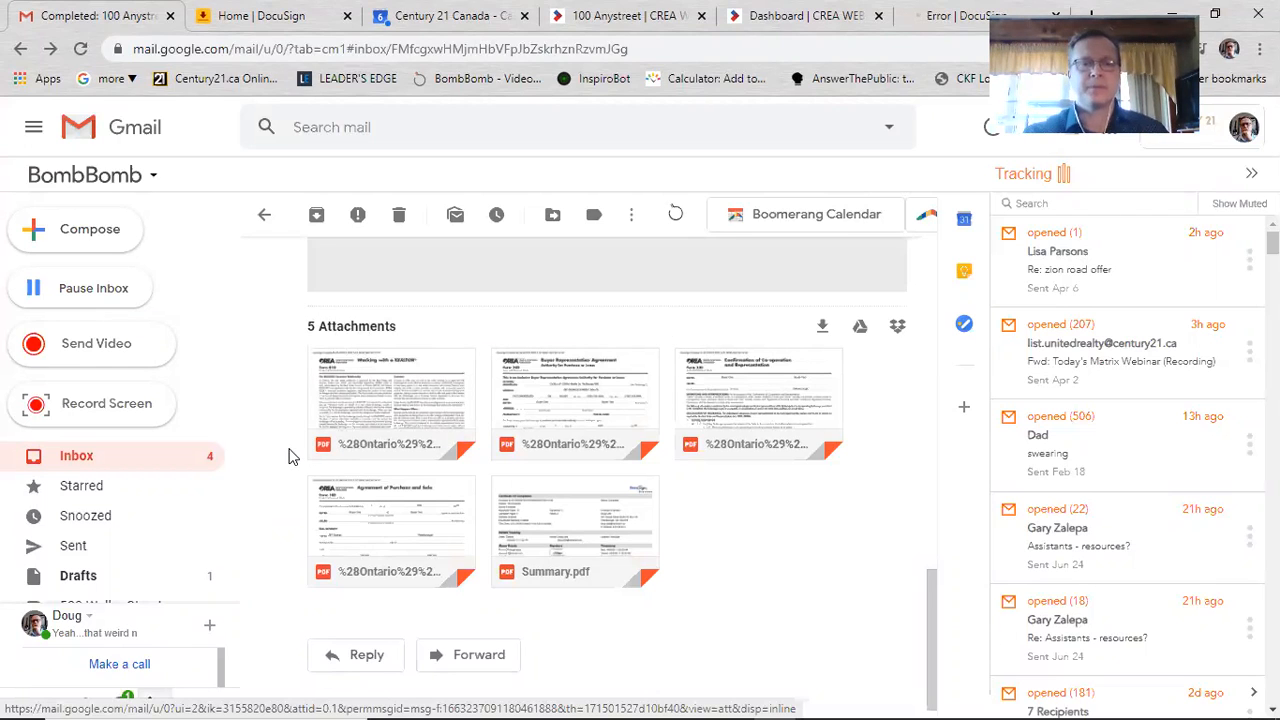
scroll(281, 470, "up", 5)
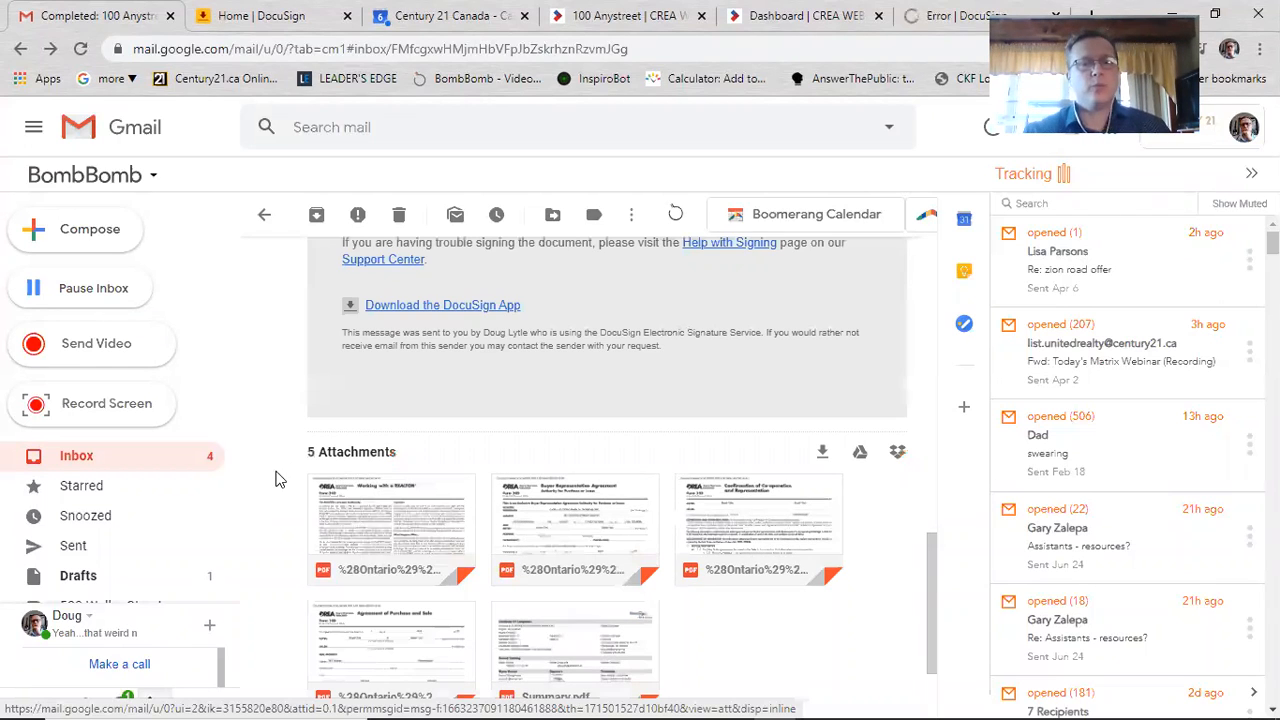
scroll(281, 475, "down", 5)
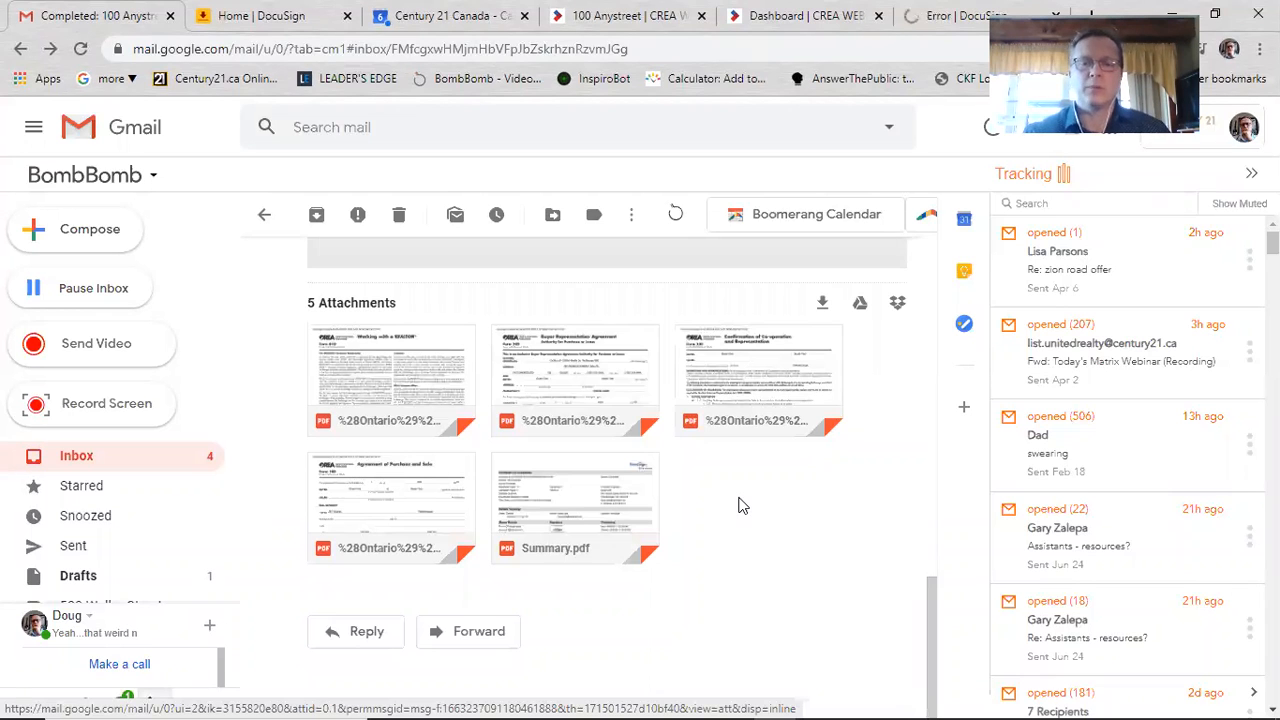
mouse_move(541, 486)
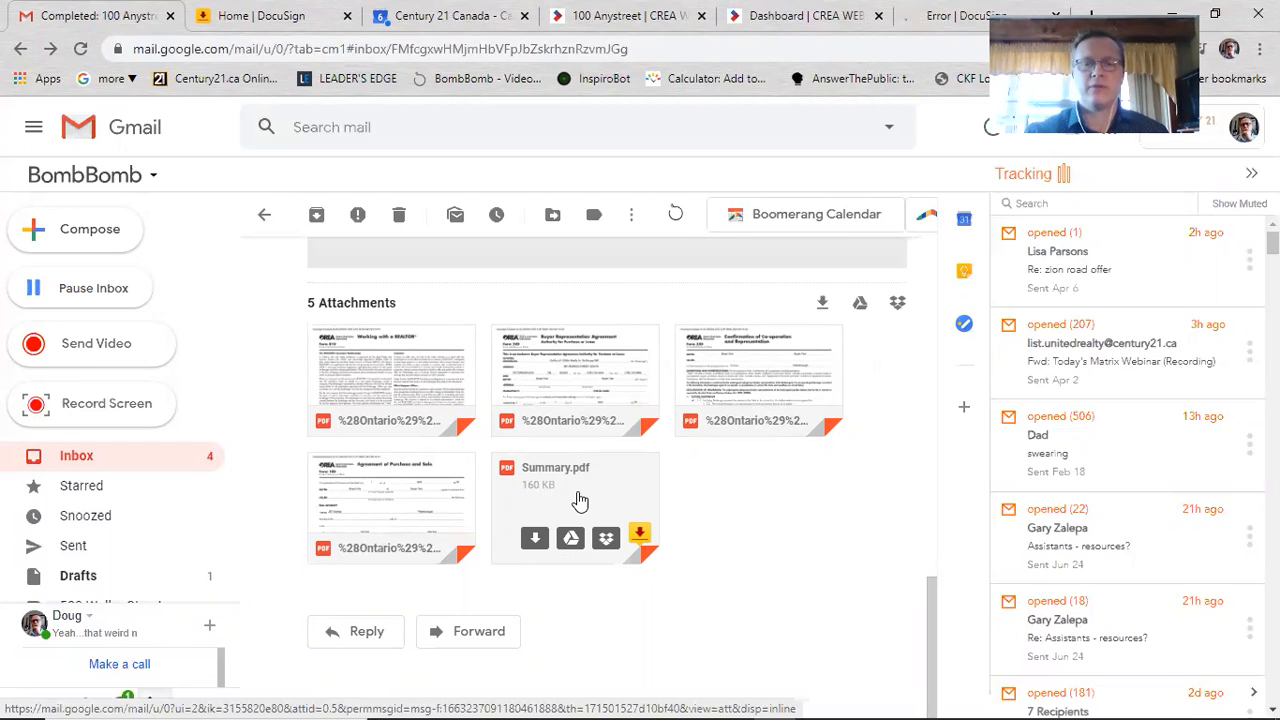
Step: Preview Summary.pdf and highlight both signers' IP addresses on the certificate
left_click(578, 490)
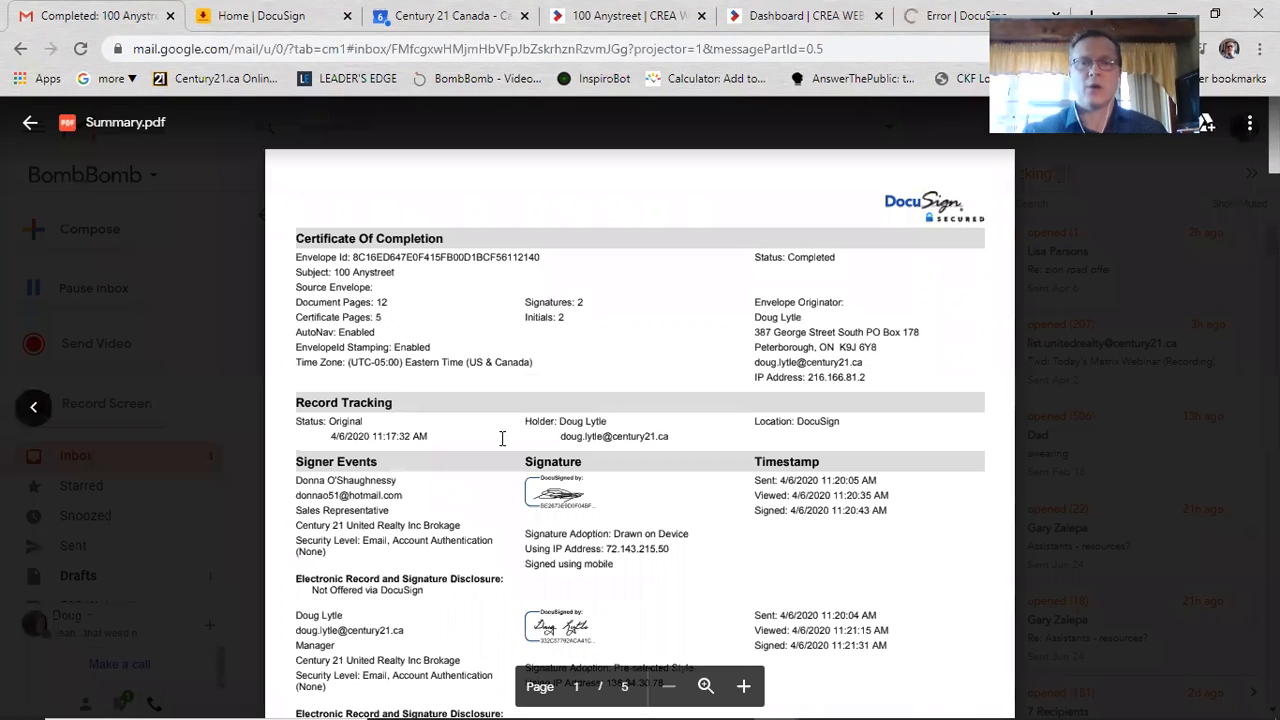
scroll(483, 374, "down", 1)
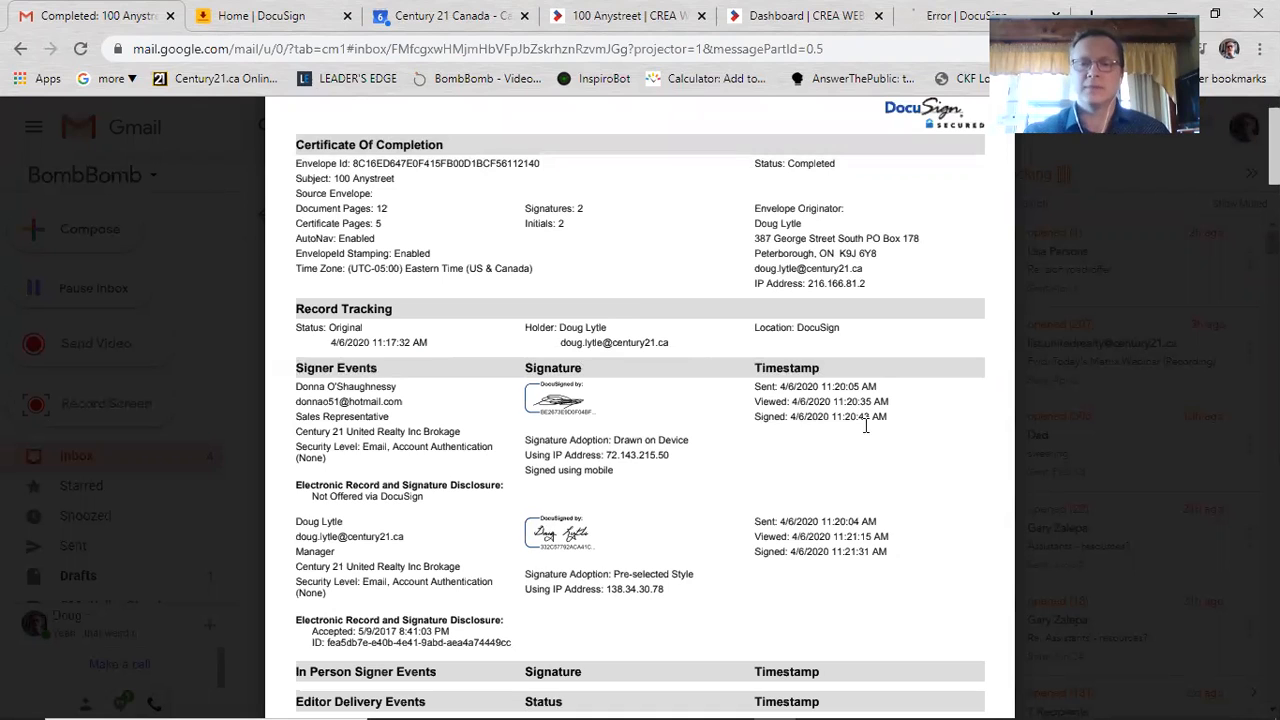
scroll(714, 394, "down", 4)
scroll(637, 313, "up", 2)
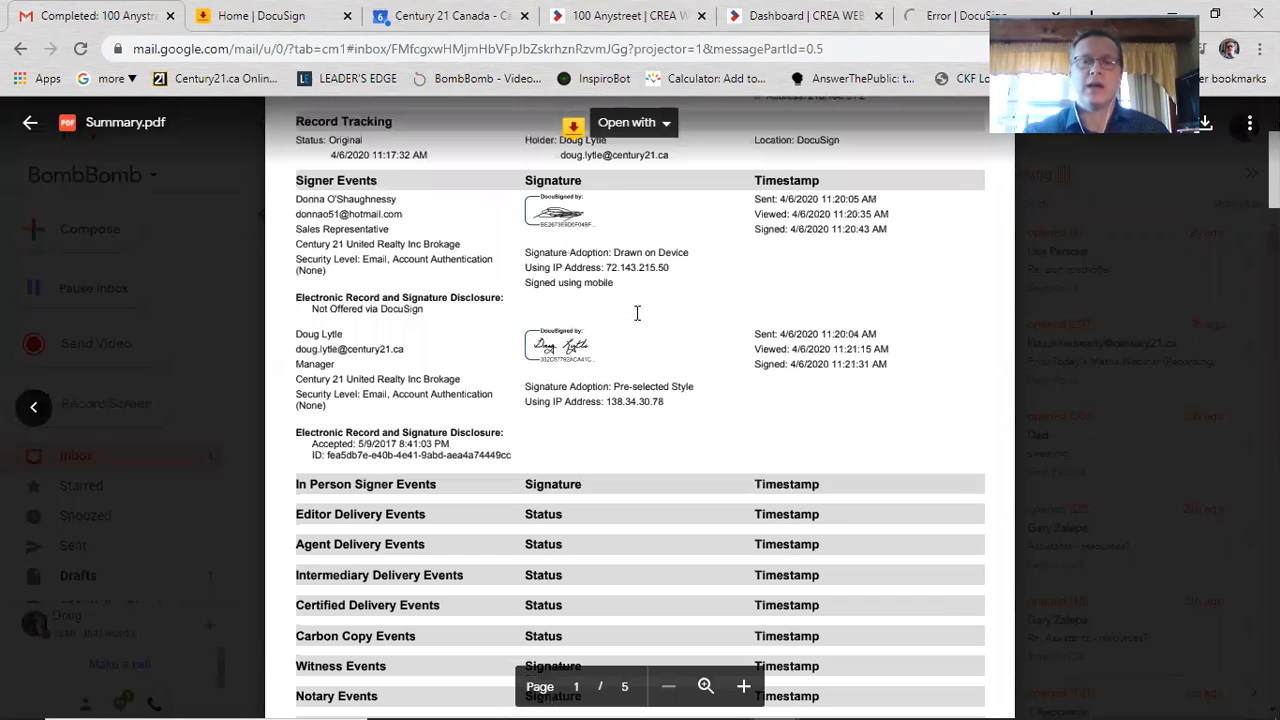
left_click_drag(606, 267, 670, 267)
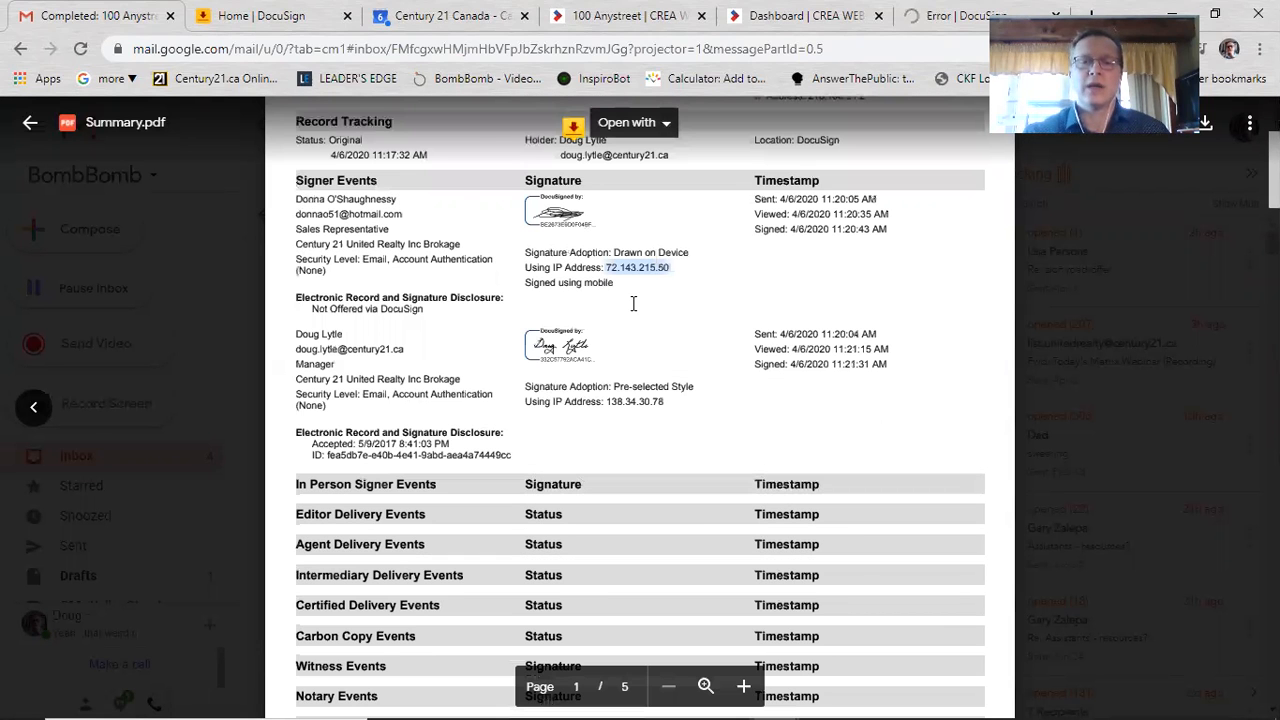
left_click_drag(607, 401, 712, 416)
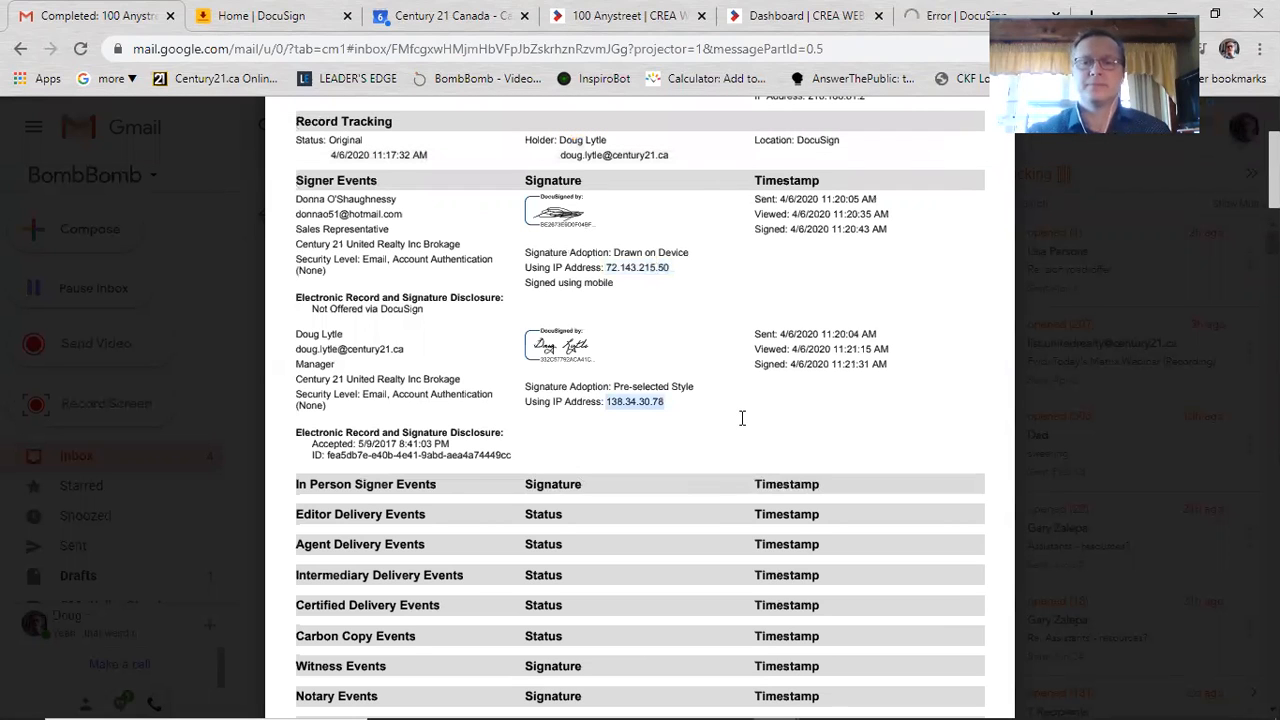
Step: Scroll back up the certificate and highlight the Envelope Id value
scroll(646, 510, "down", 1)
scroll(640, 525, "down", 7)
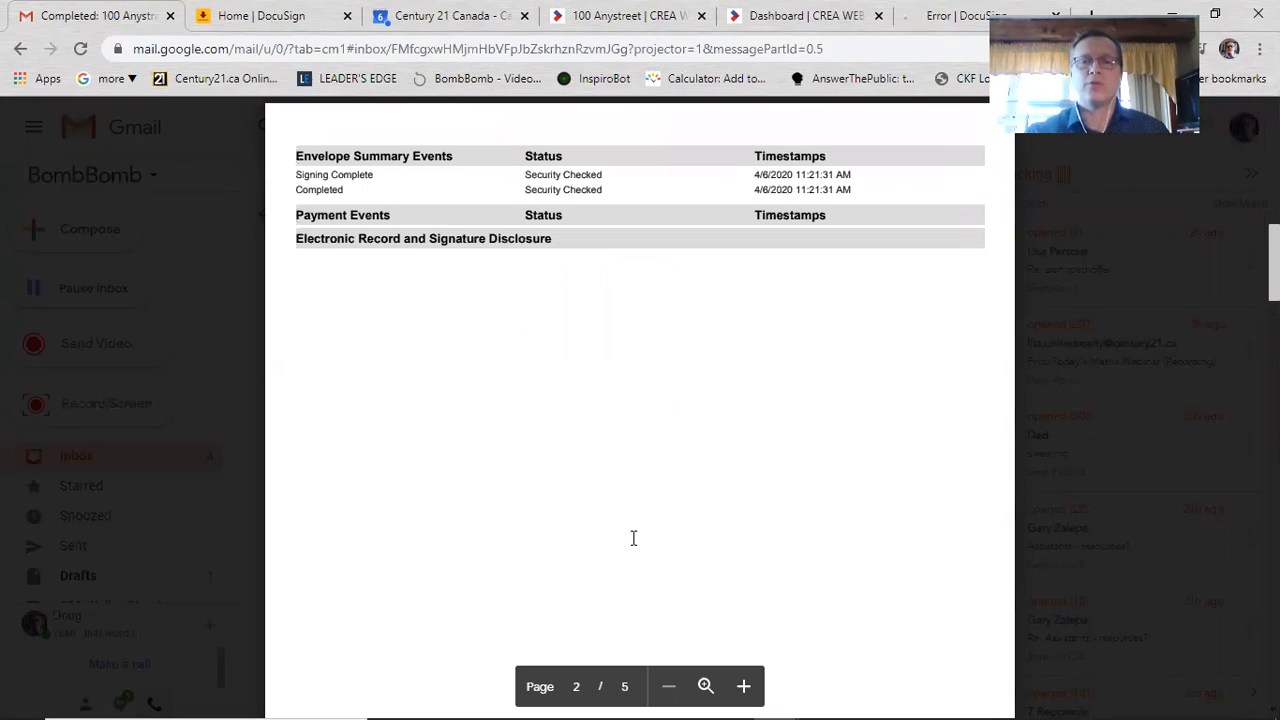
scroll(654, 523, "up", 5)
scroll(691, 493, "up", 5)
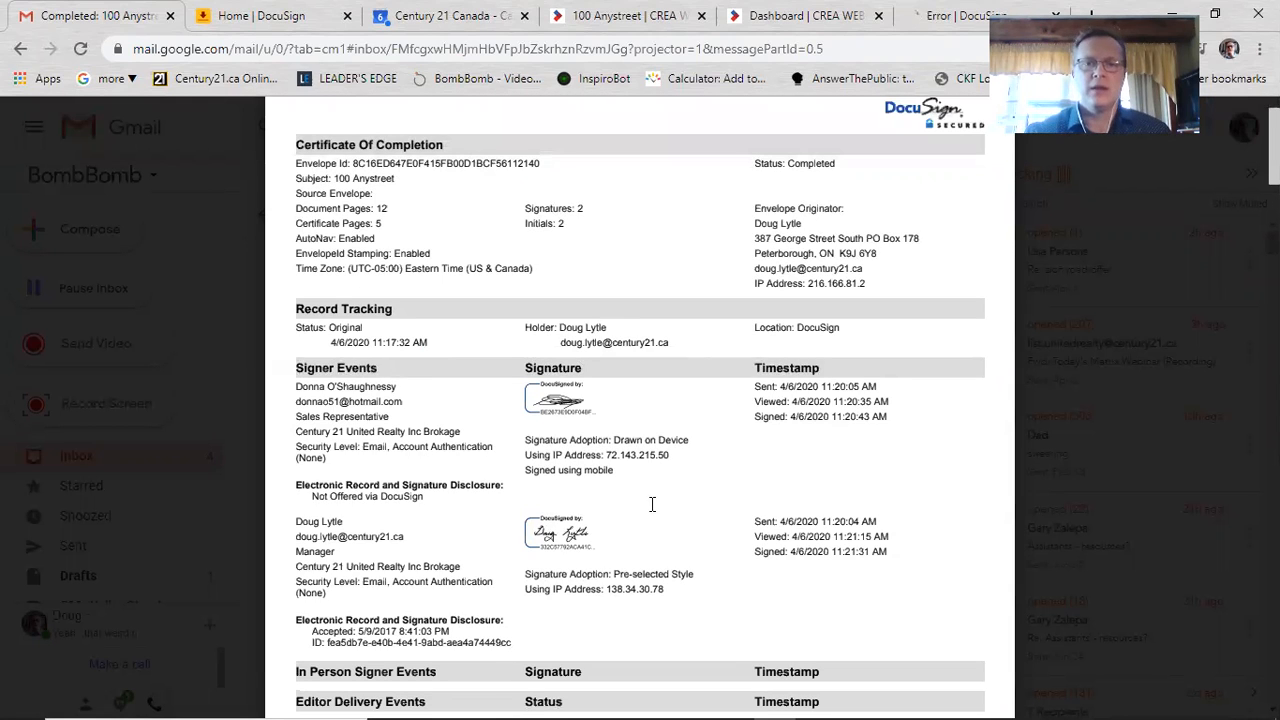
scroll(400, 338, "up", 1)
scroll(380, 252, "up", 2)
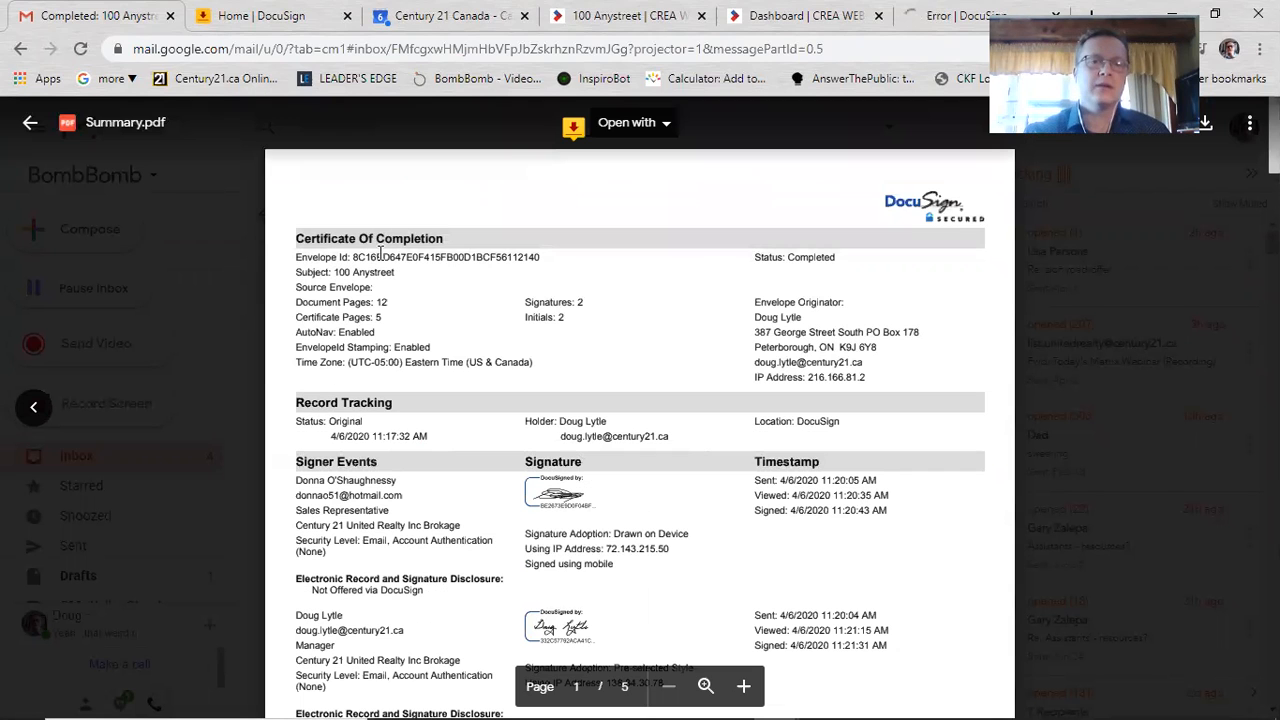
double_click(456, 257)
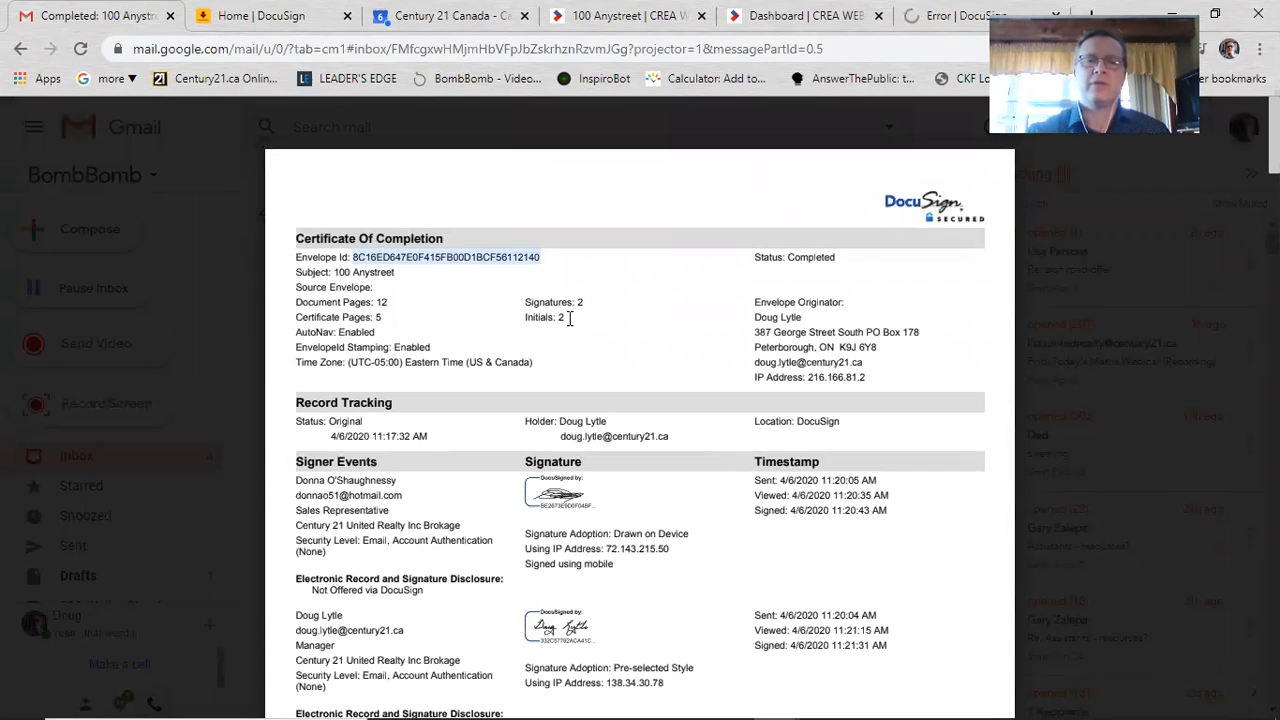
Step: Close the certificate and briefly preview the signed Form 810 attachment
left_click(236, 458)
left_click(336, 366)
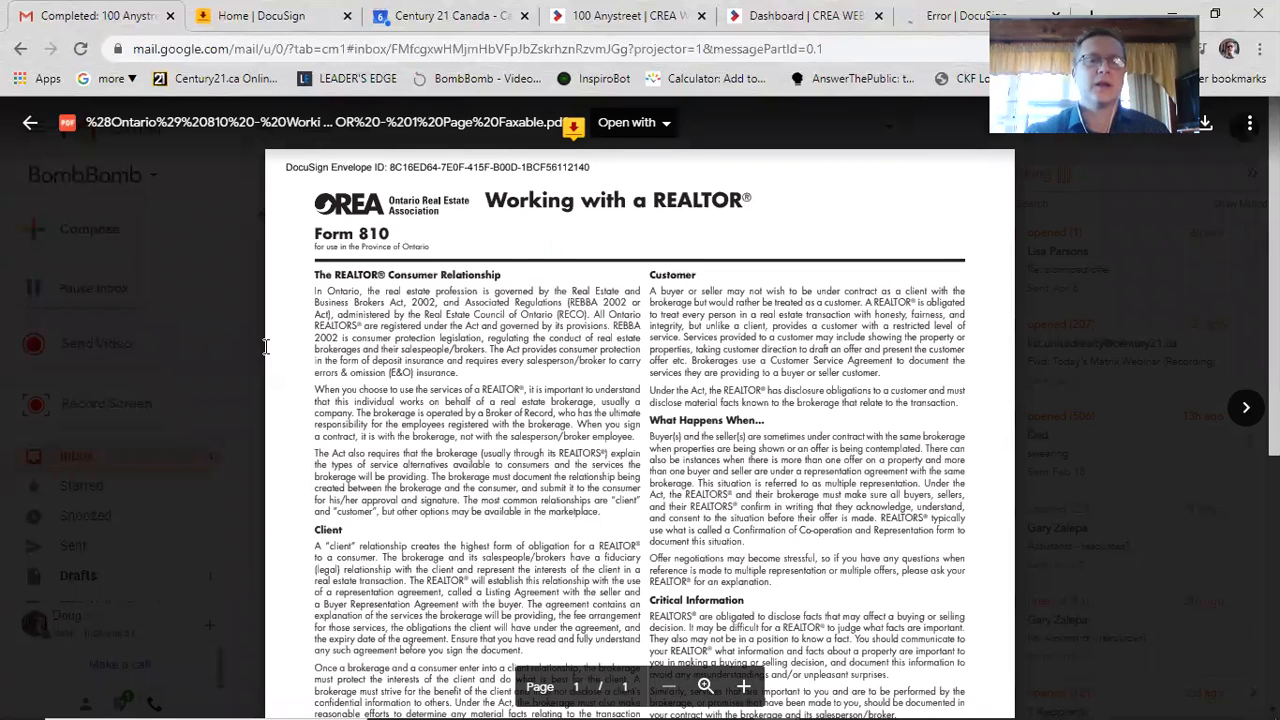
key("Escape")
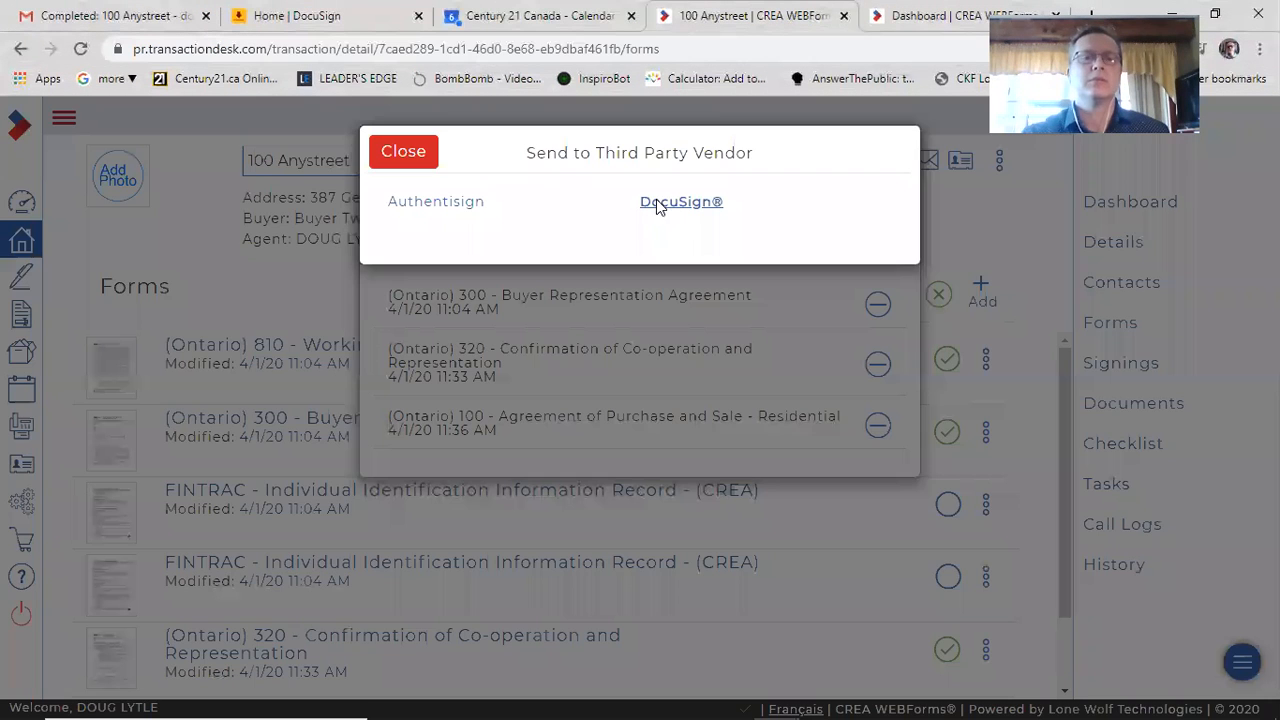
Step: Close the Send to Third Party Vendor dialog and open a new blank tab
left_click(417, 156)
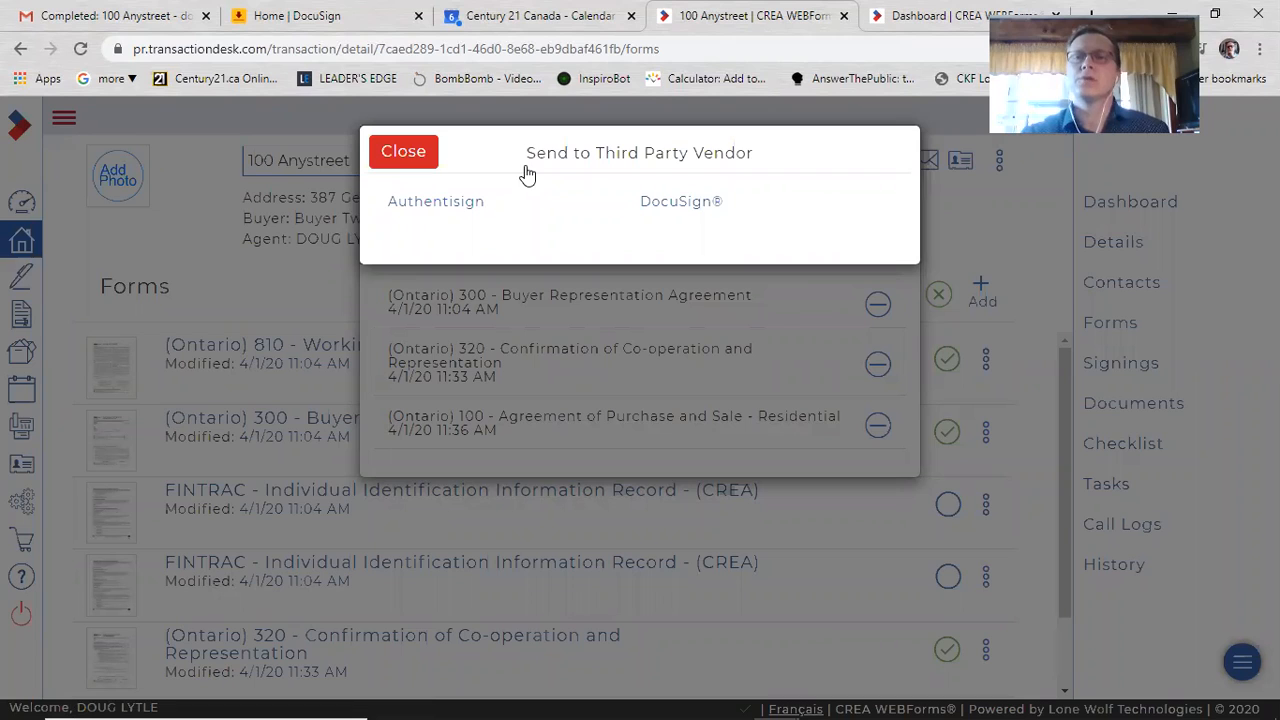
key("ctrl+t")
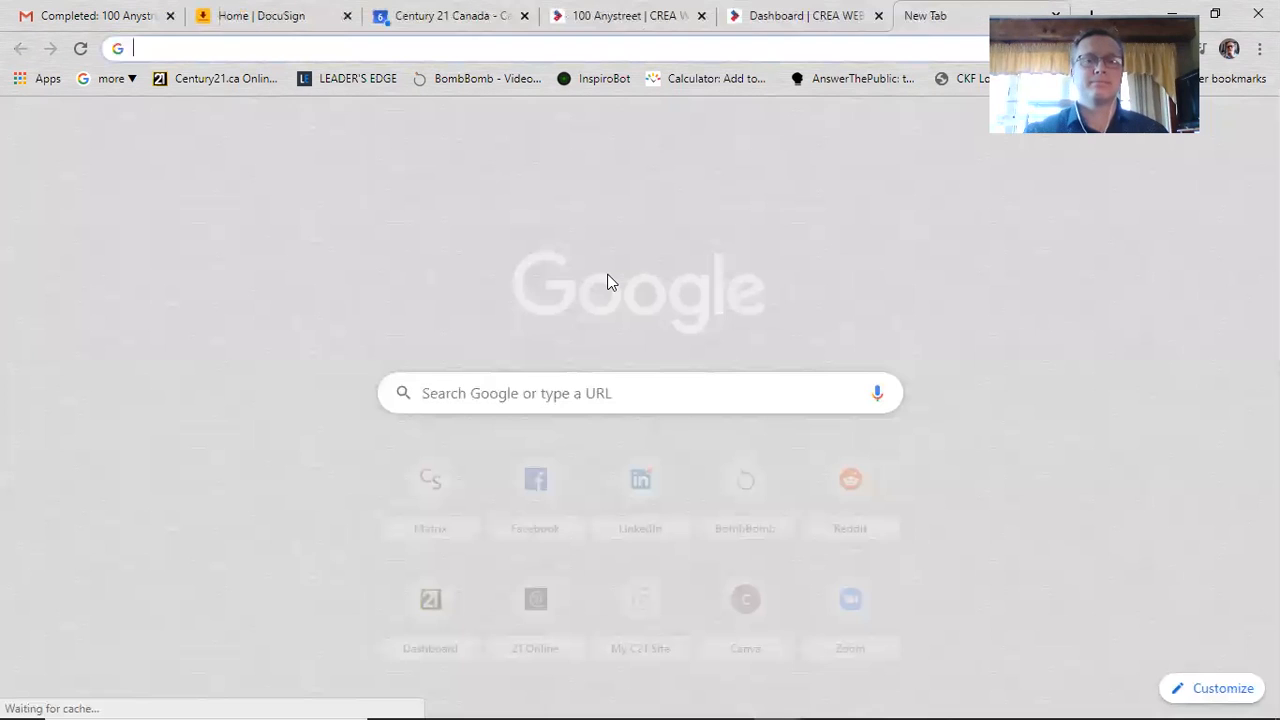
Step: View the DocuSign home page, then return to the 'Completed: 100 Anystreet' email
left_click(268, 12)
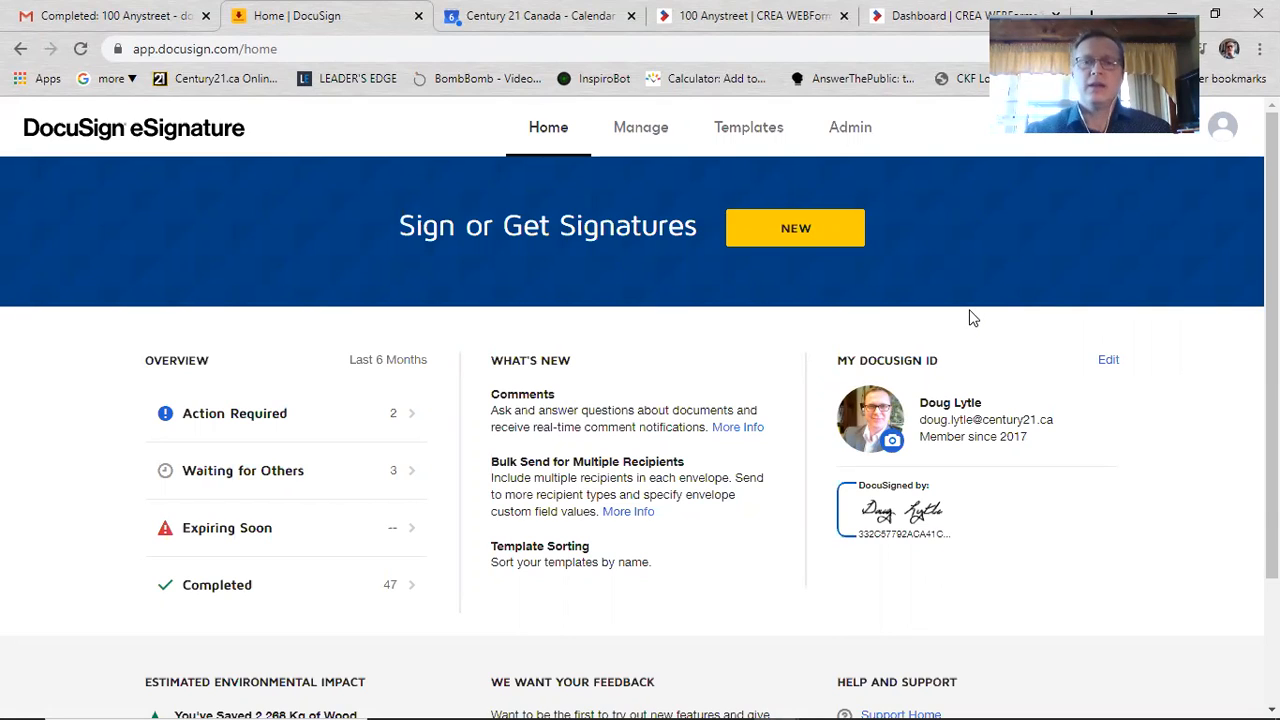
left_click(152, 12)
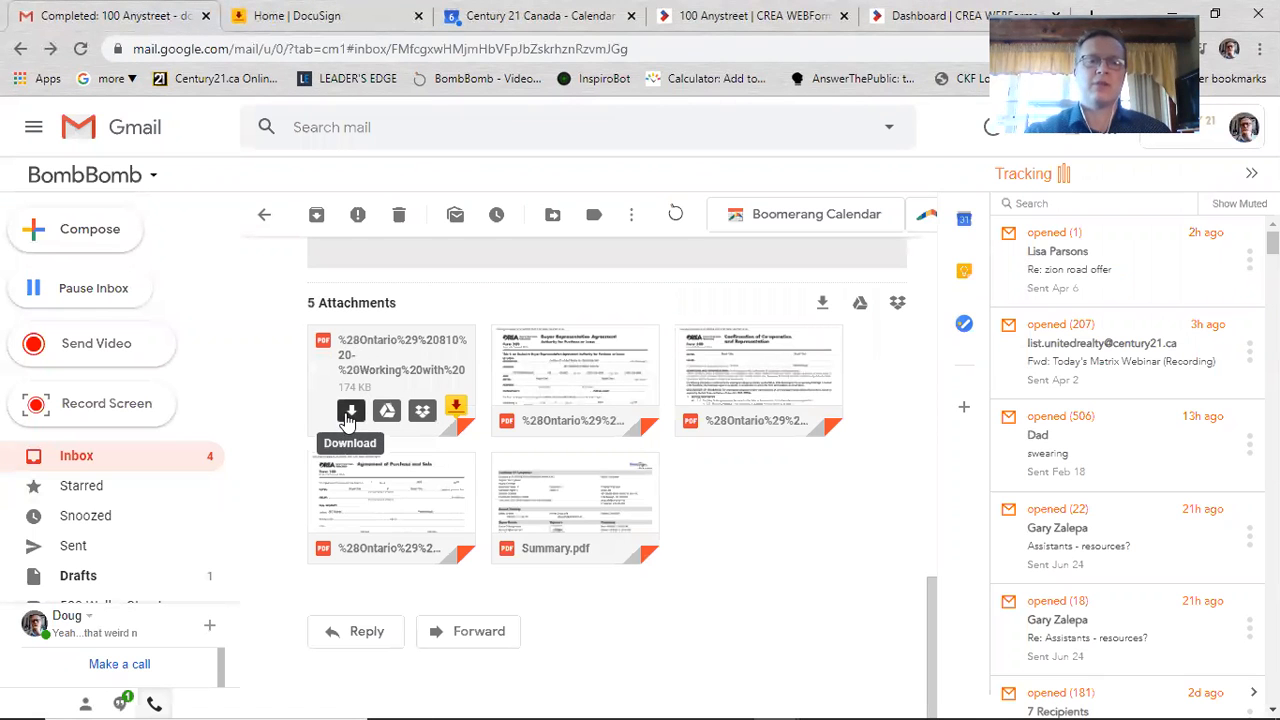
Step: Save the signed Form 810 as '(Ontario) 810 - Working with a REALTOR - 1 Page Faxable test'
scroll(365, 412, "up", 5)
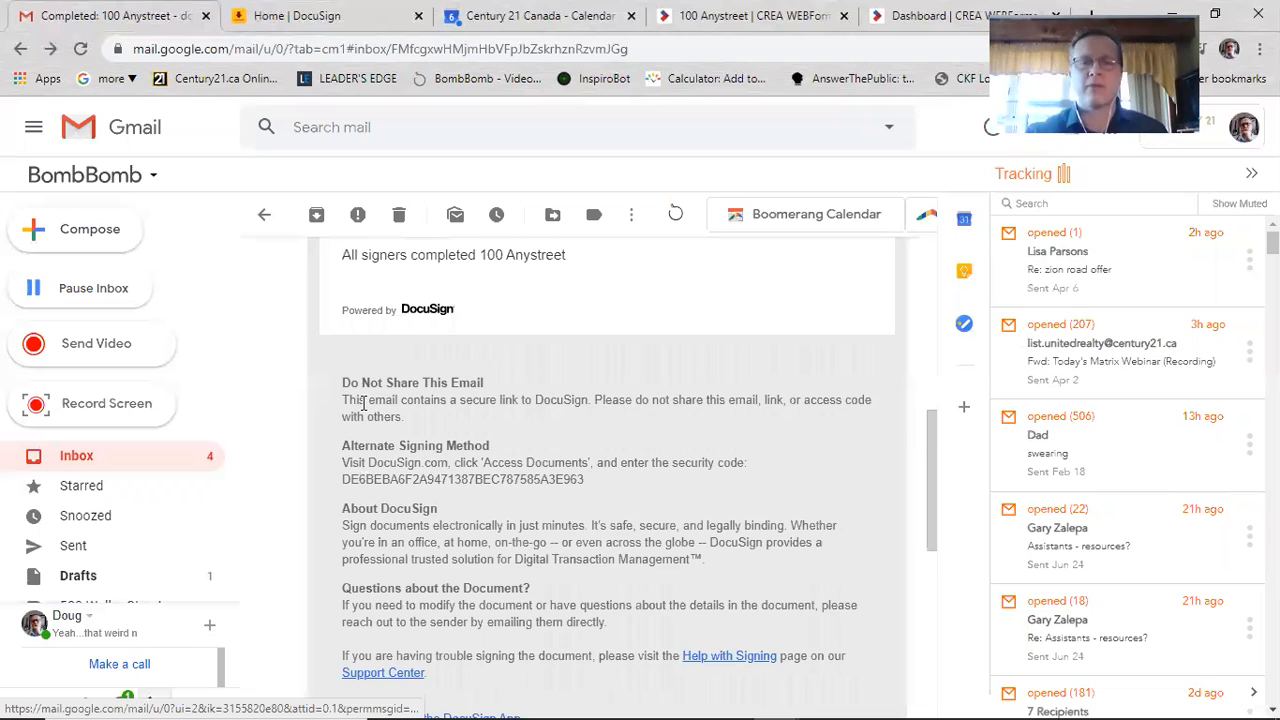
scroll(360, 512, "down", 1)
scroll(360, 512, "down", 3)
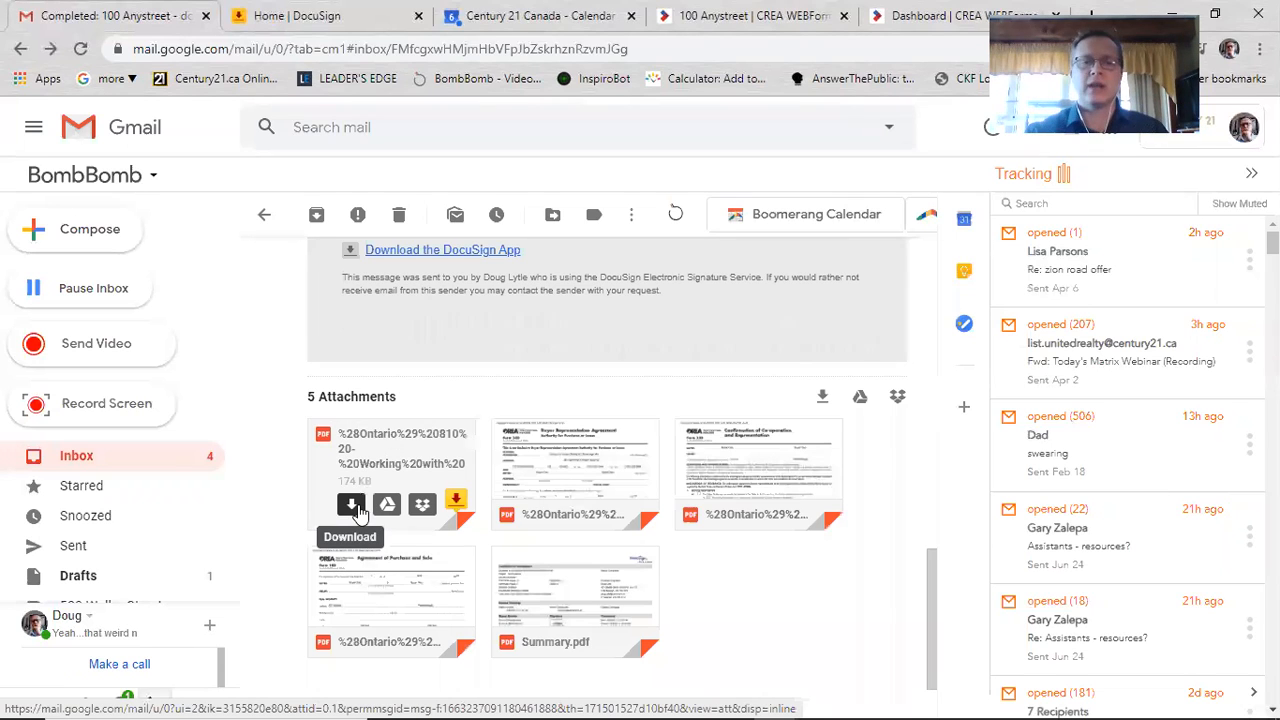
scroll(380, 440, "down", 1)
scroll(380, 437, "down", 1)
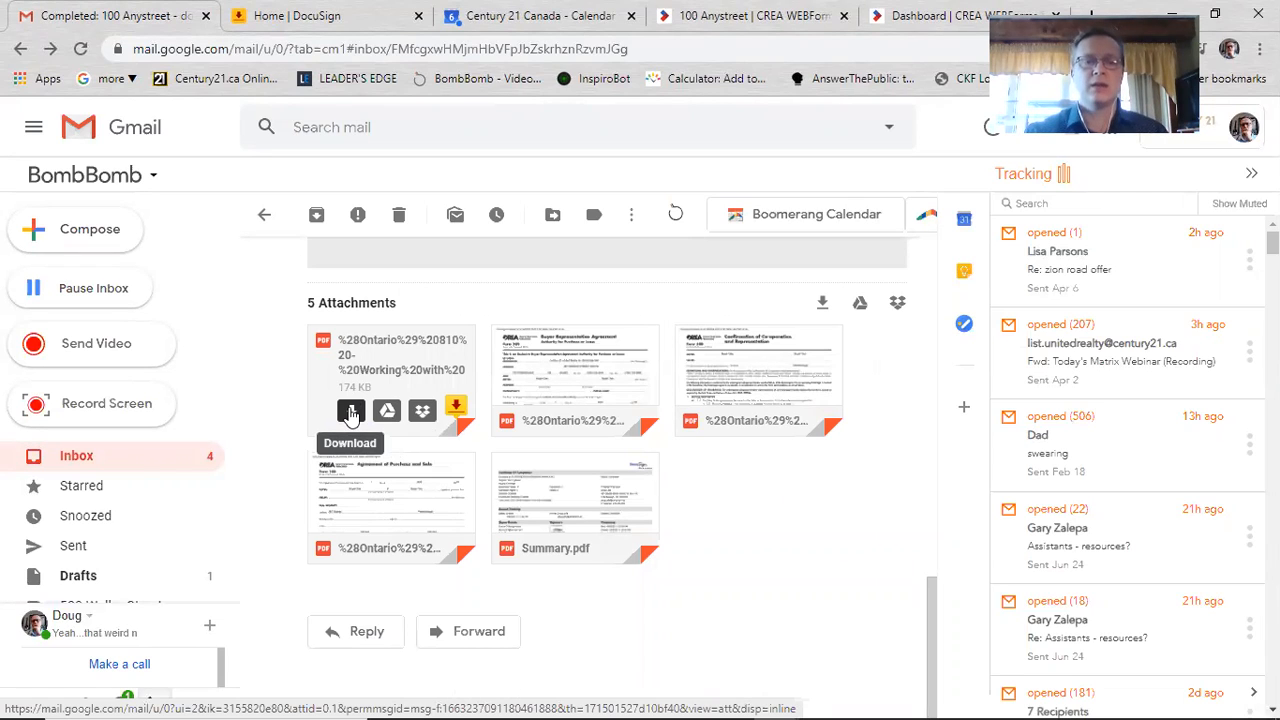
left_click(351, 414)
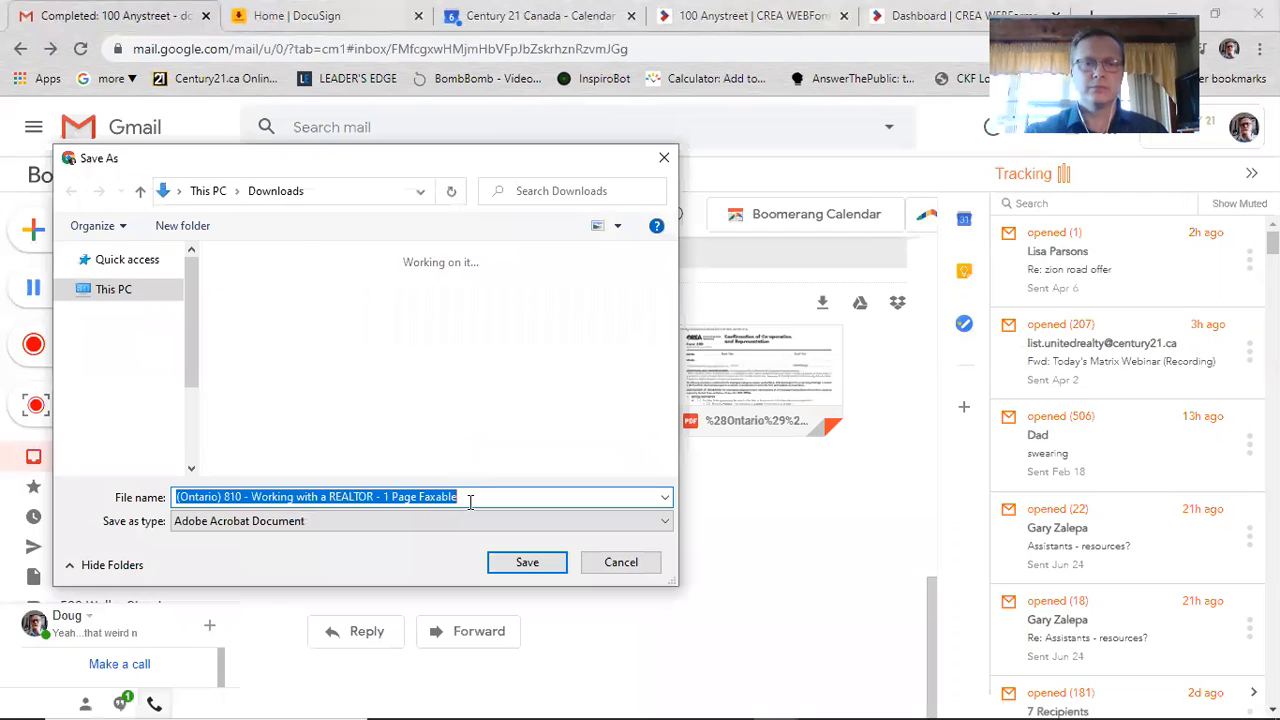
left_click(470, 497)
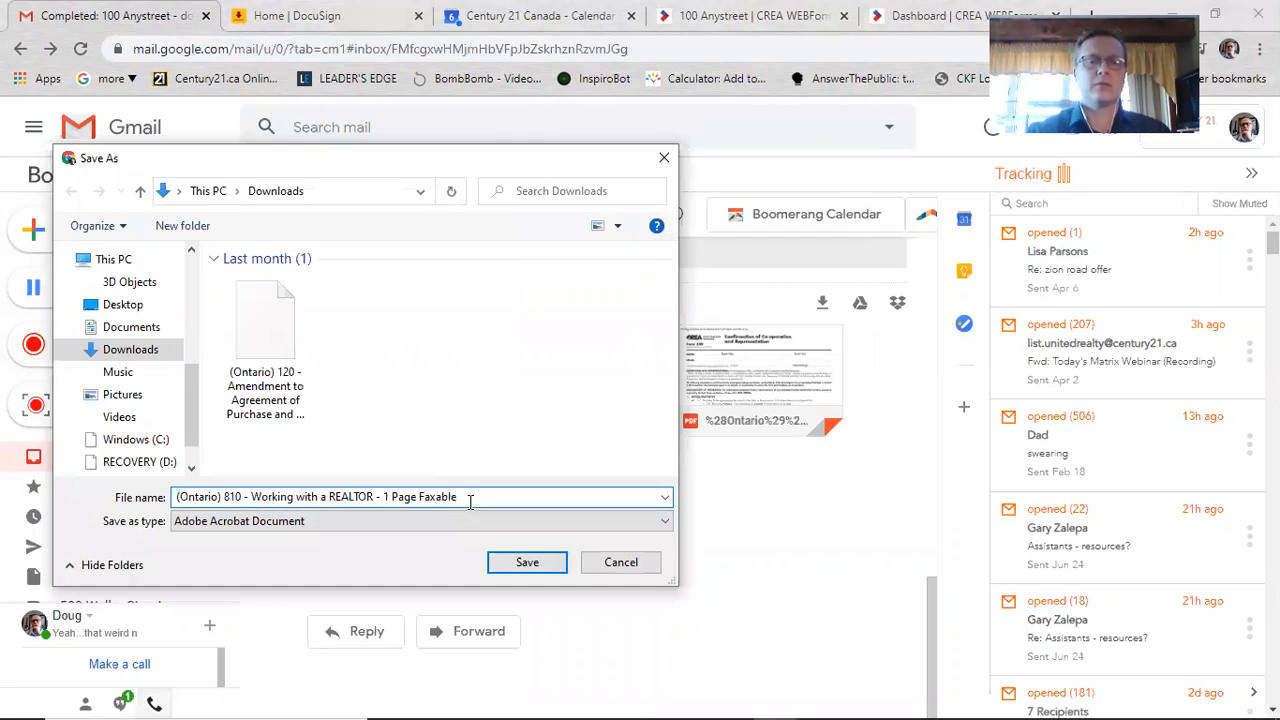
type("test")
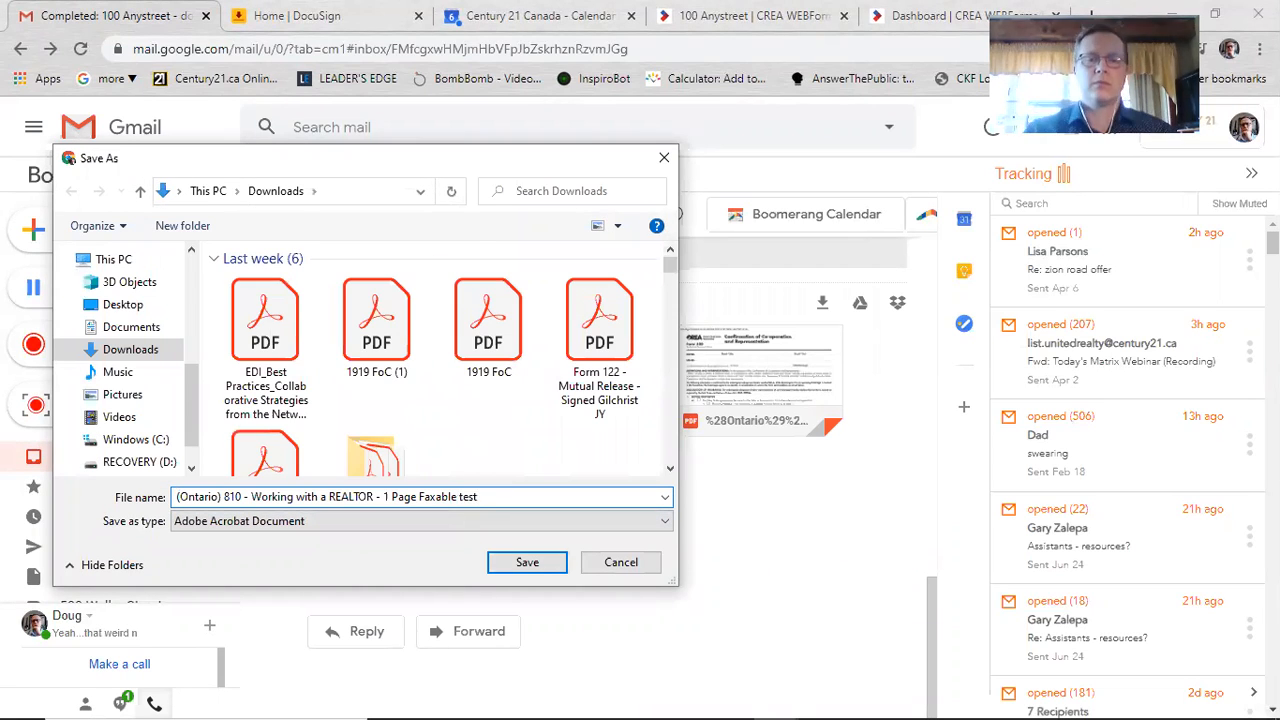
left_click(548, 564)
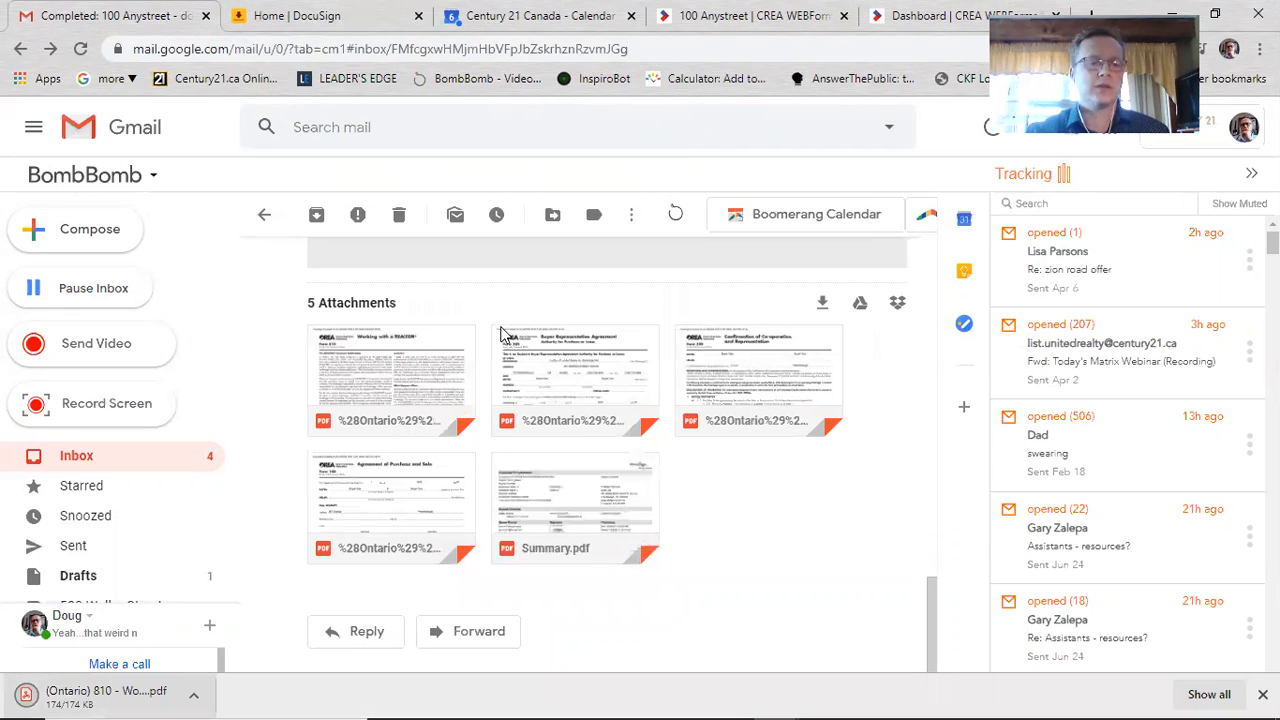
key("ctrl+Tab")
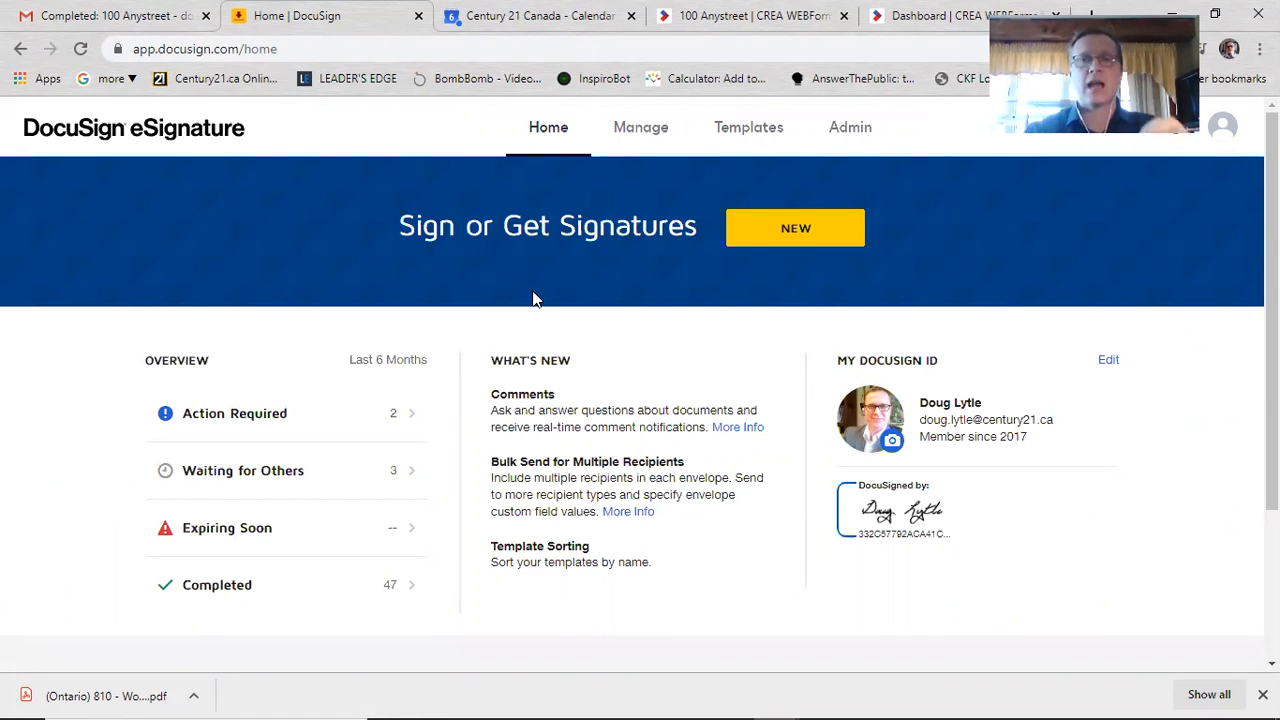
Step: Start a new envelope and drag in the downloaded Form 810 test PDF
left_click(762, 236)
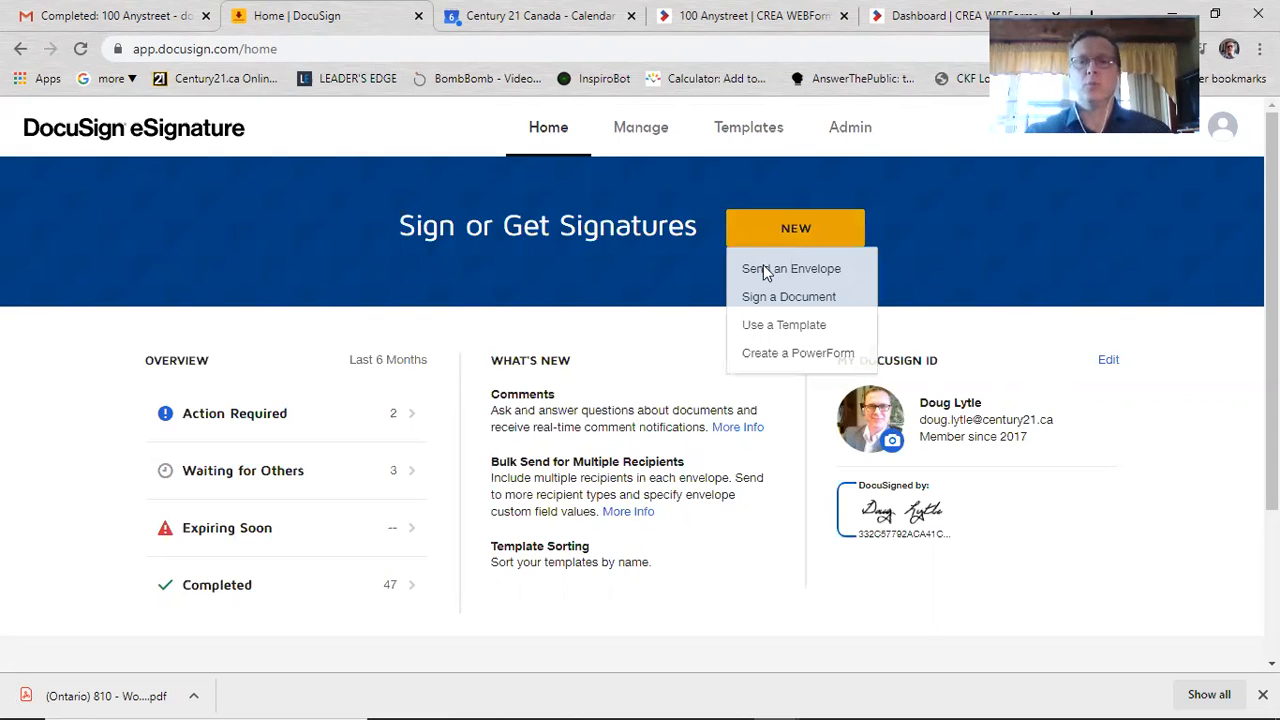
left_click(764, 270)
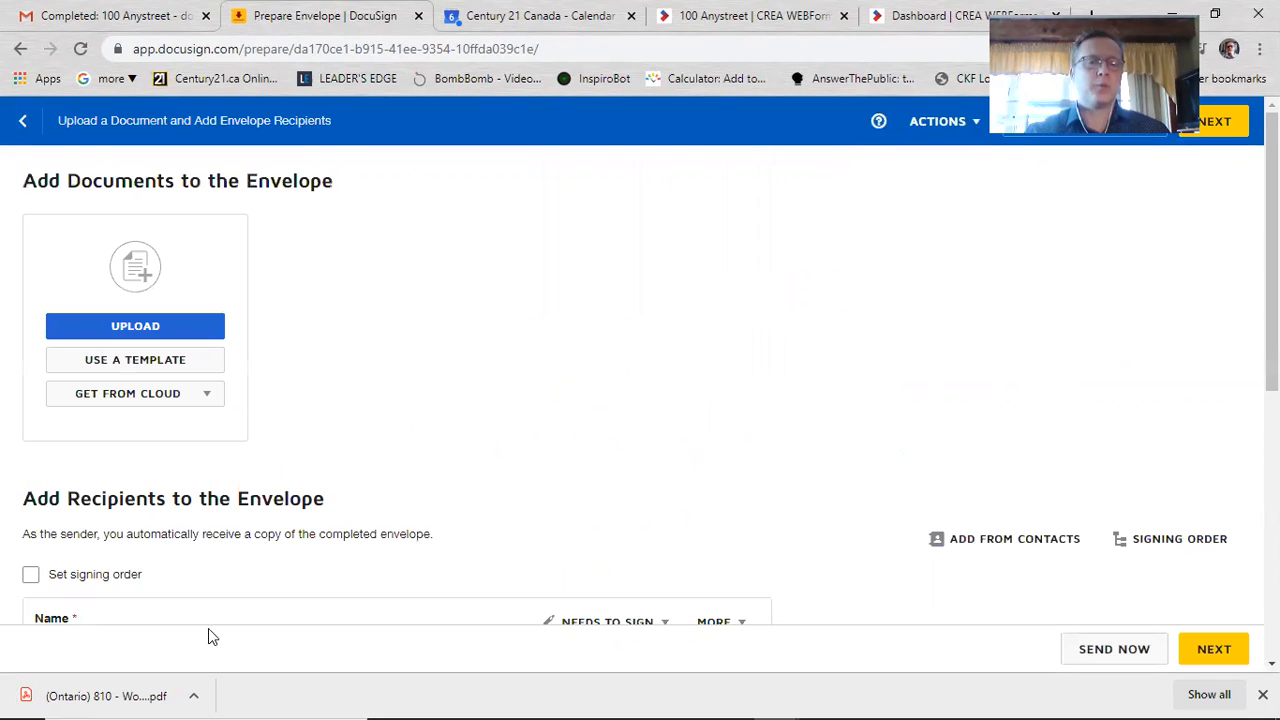
left_click_drag(104, 695, 181, 298)
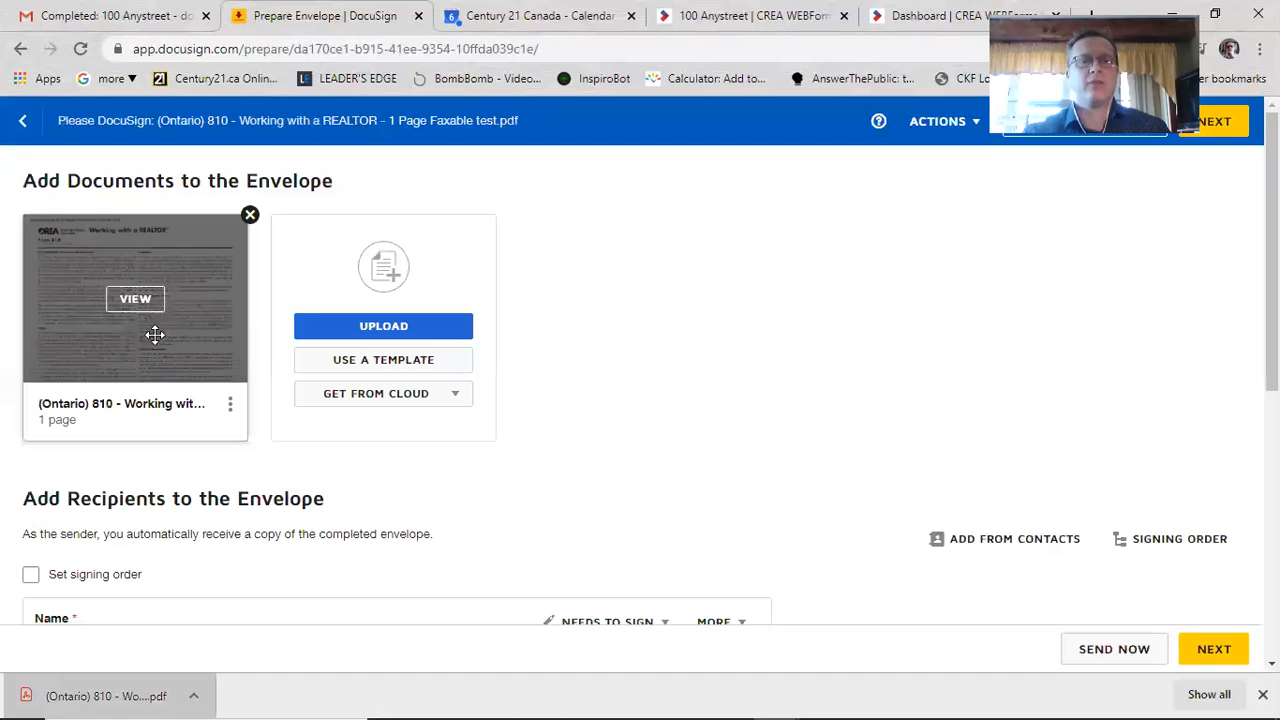
Step: Add the signer from the saved contact suggestion and continue to field placement
scroll(371, 491, "down", 3)
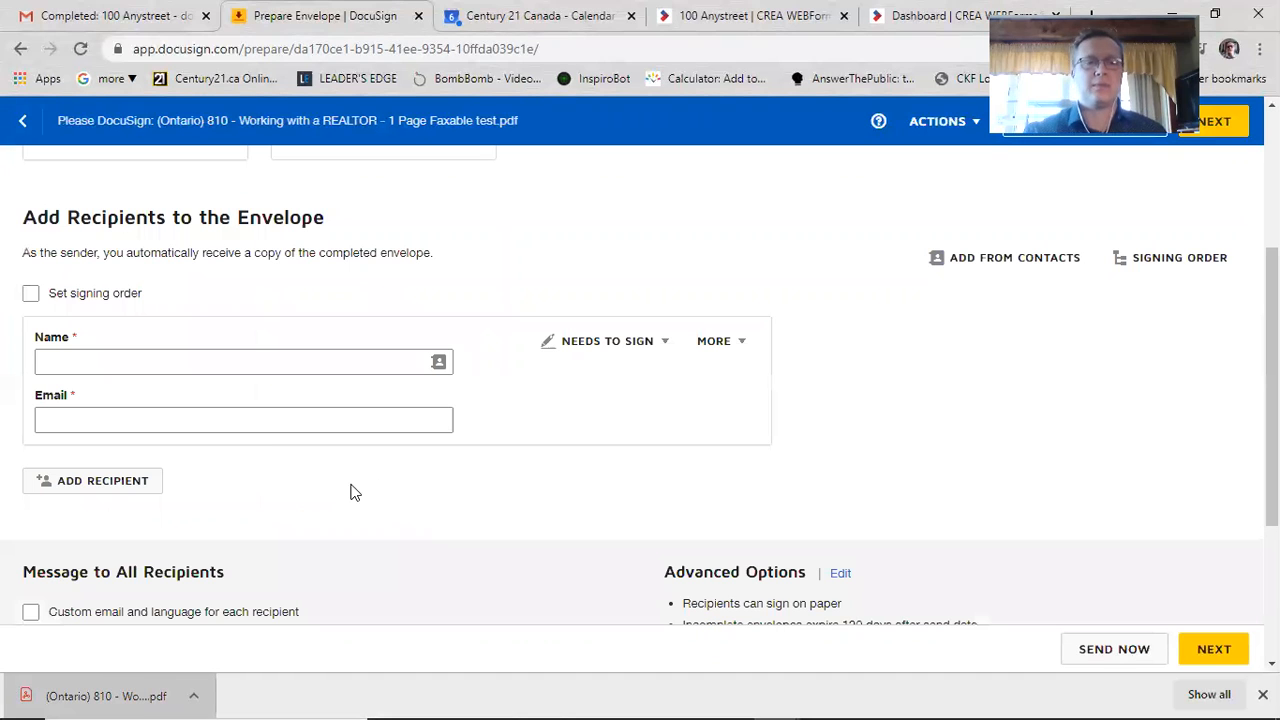
left_click(176, 364)
left_click(157, 401)
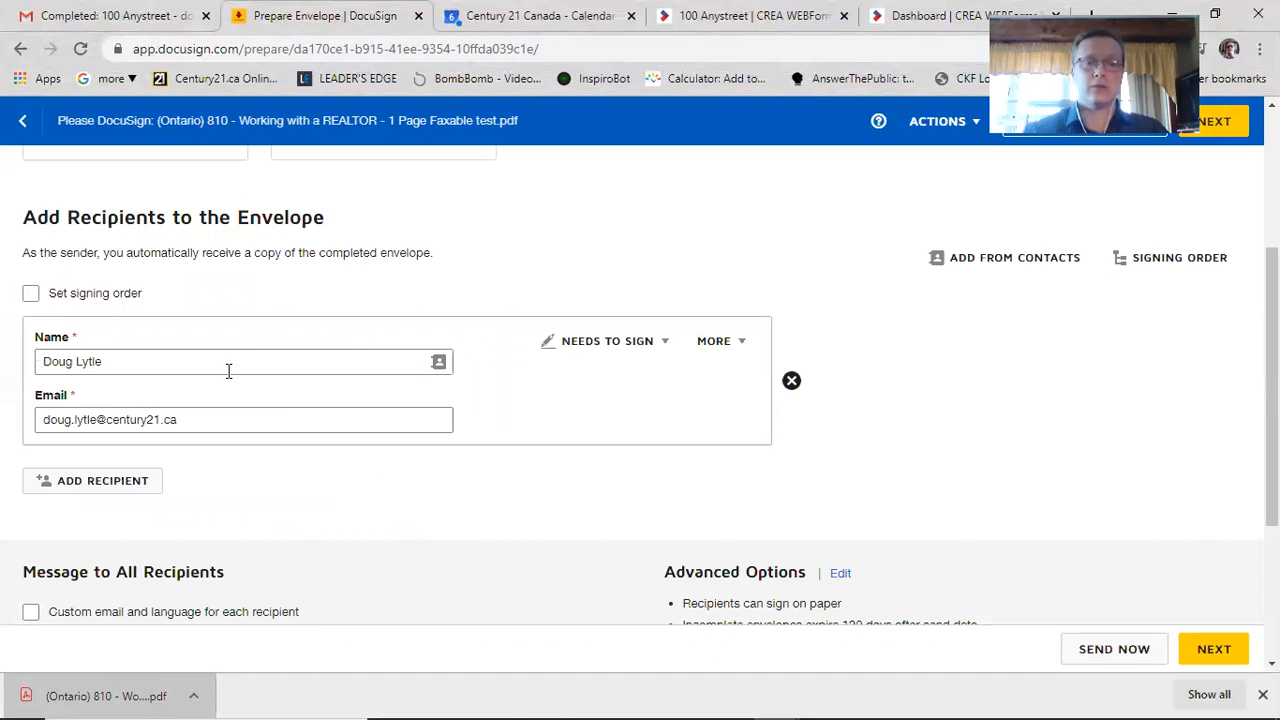
scroll(742, 448, "up", 3)
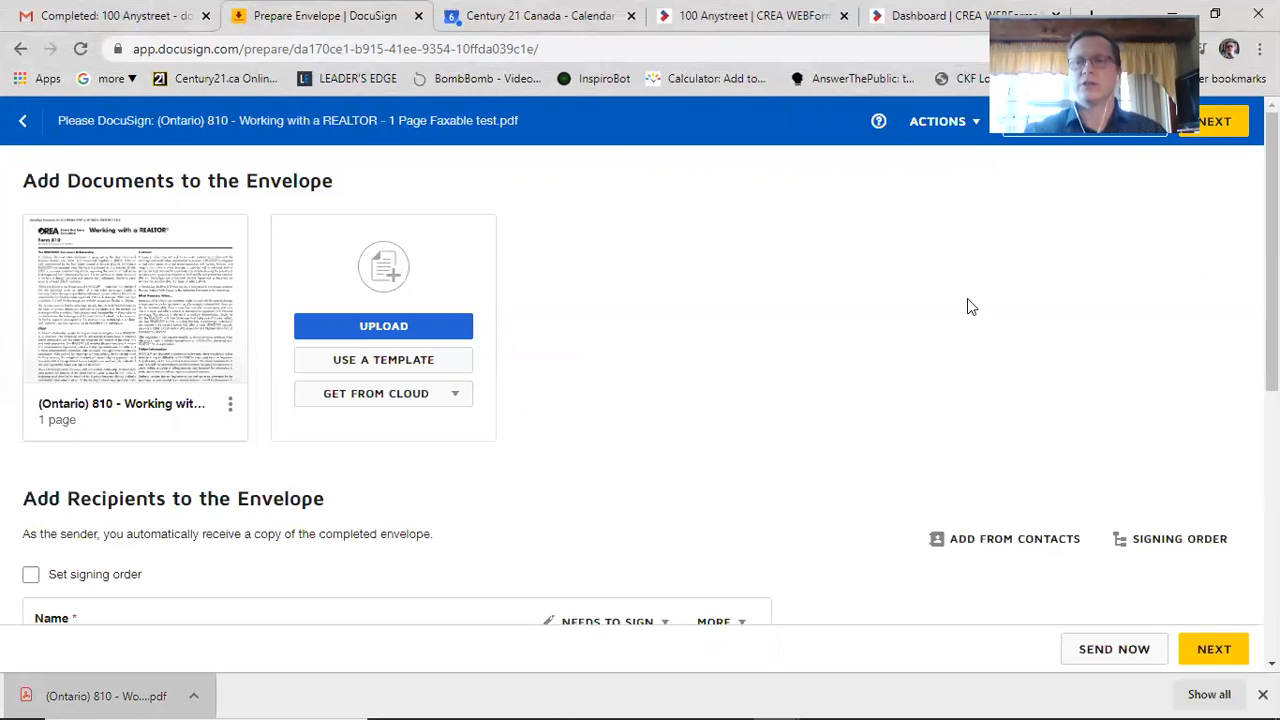
left_click(1231, 122)
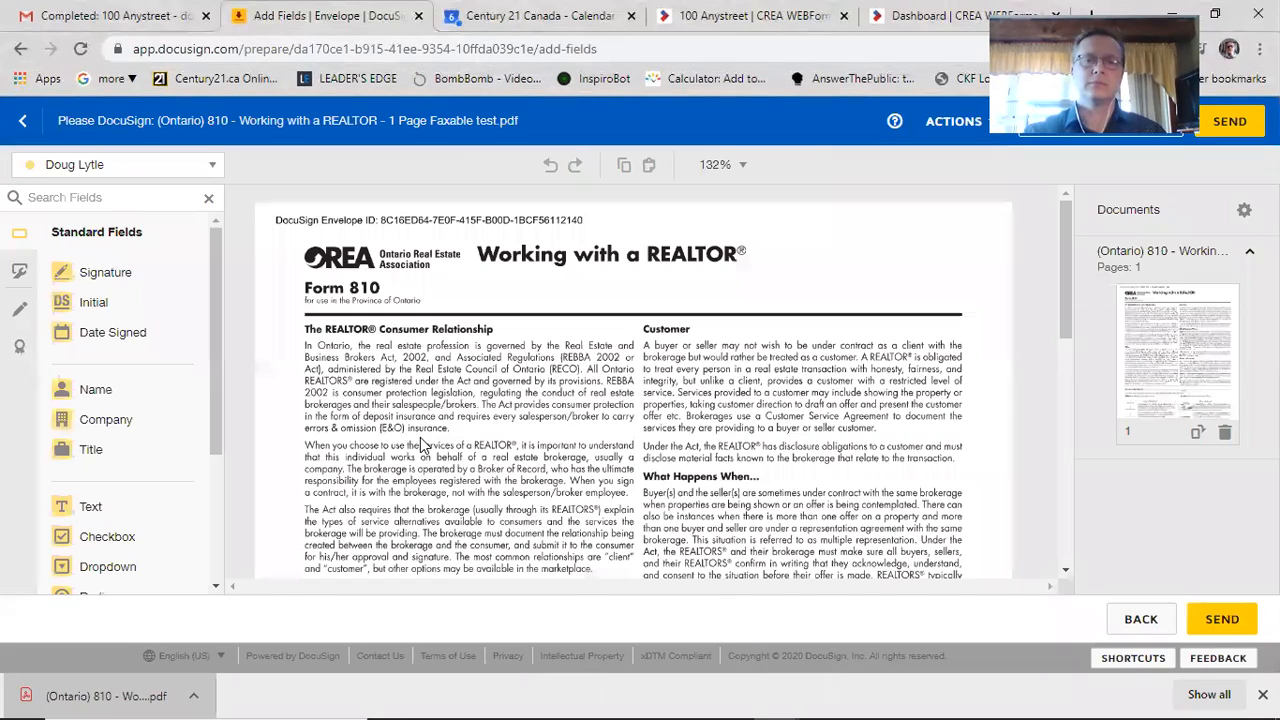
Step: Draw two red Markup lines across the first two Critical Information lines, aligning the second
scroll(420, 500, "down", 3)
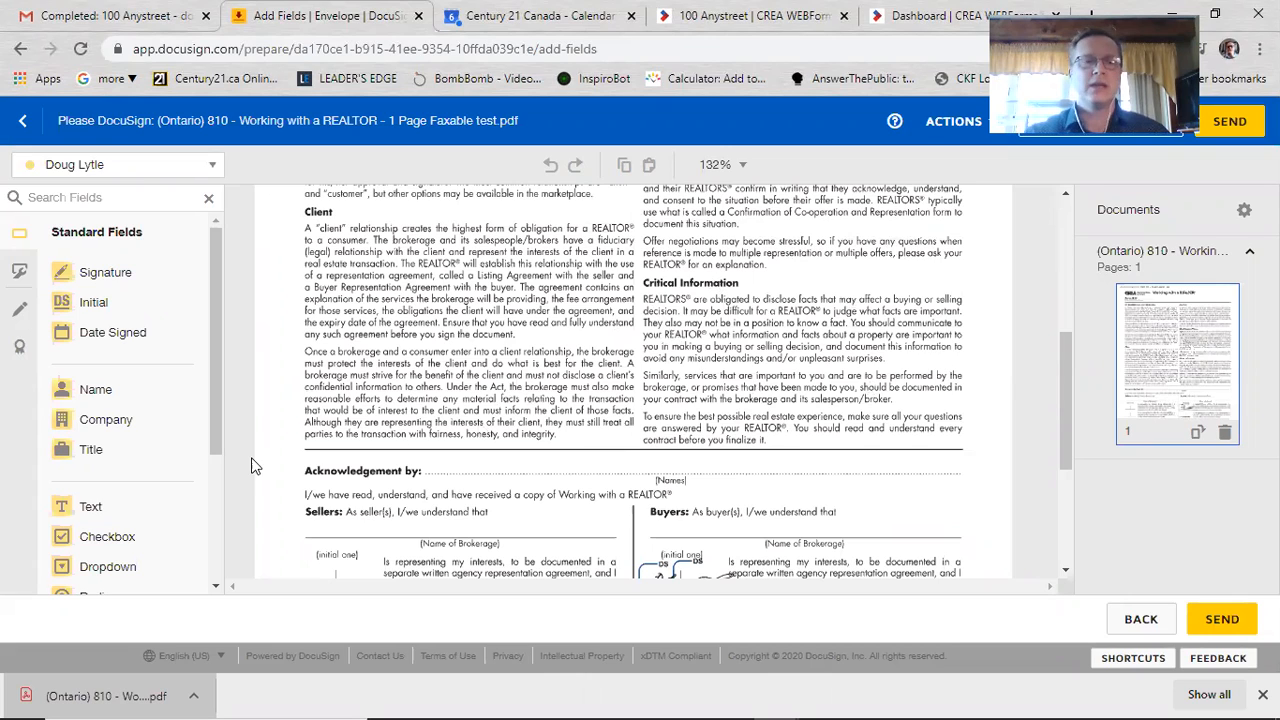
left_click(17, 312)
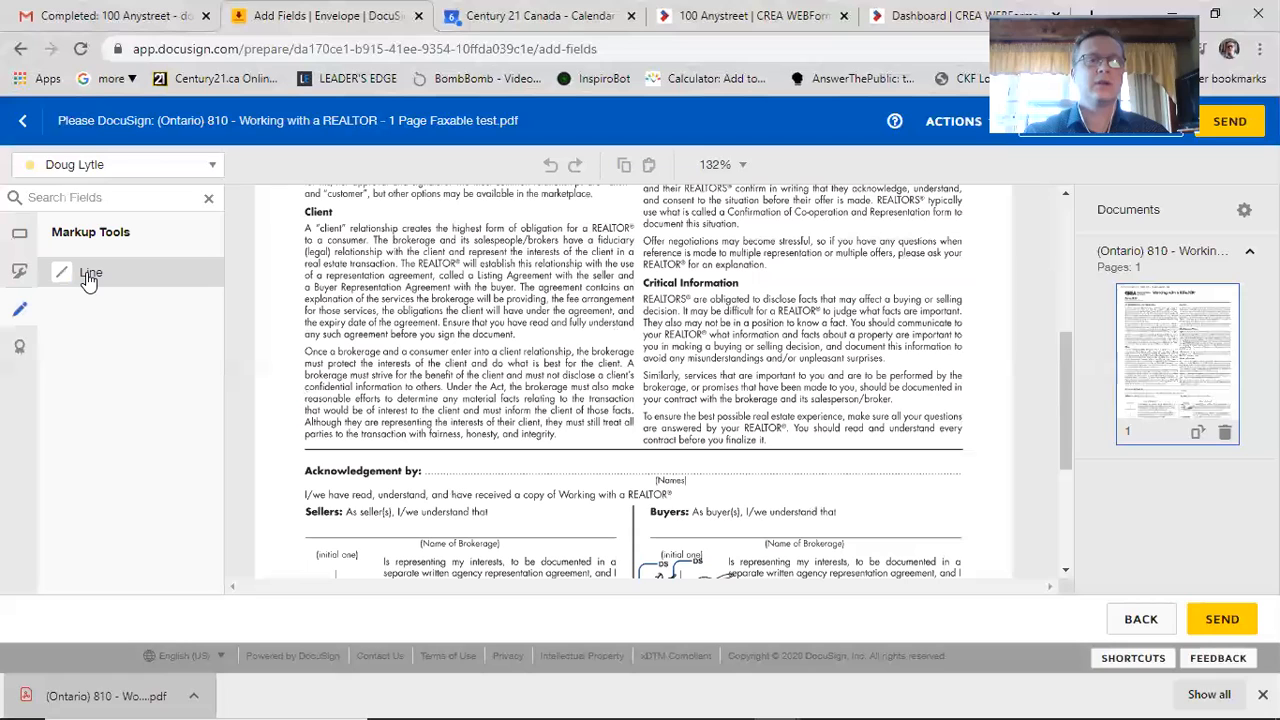
left_click(90, 276)
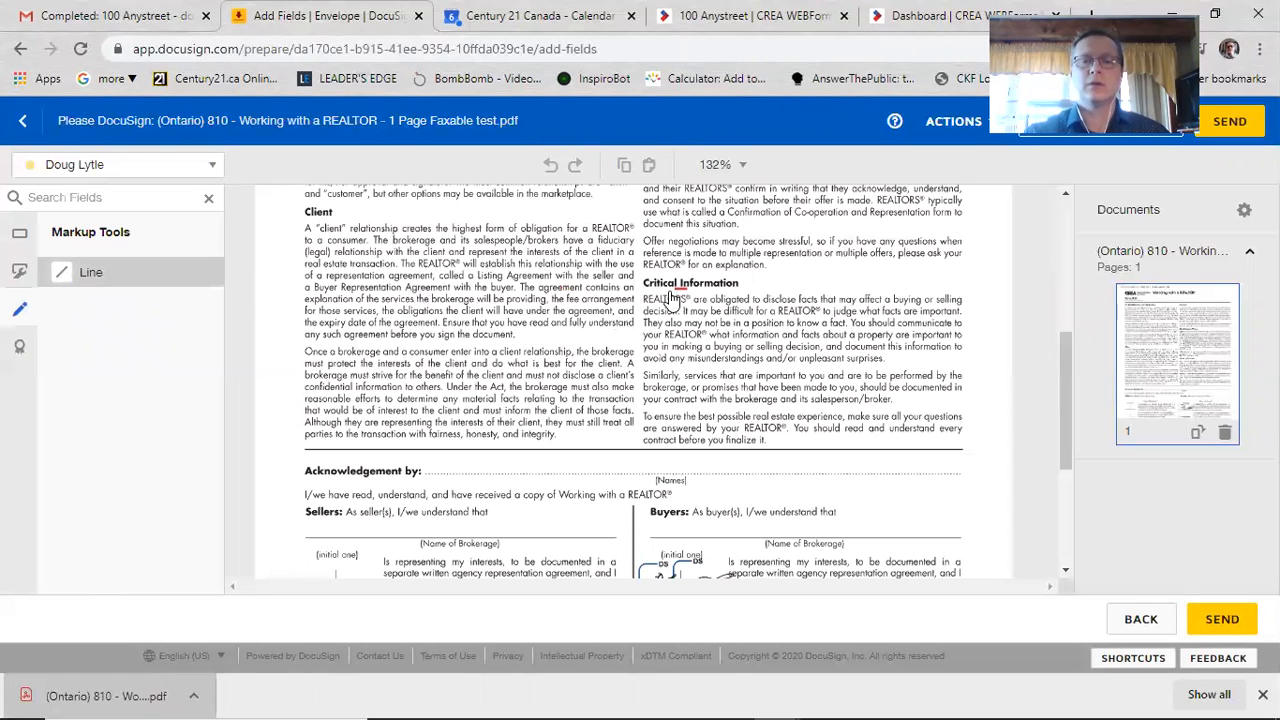
left_click_drag(648, 298, 970, 298)
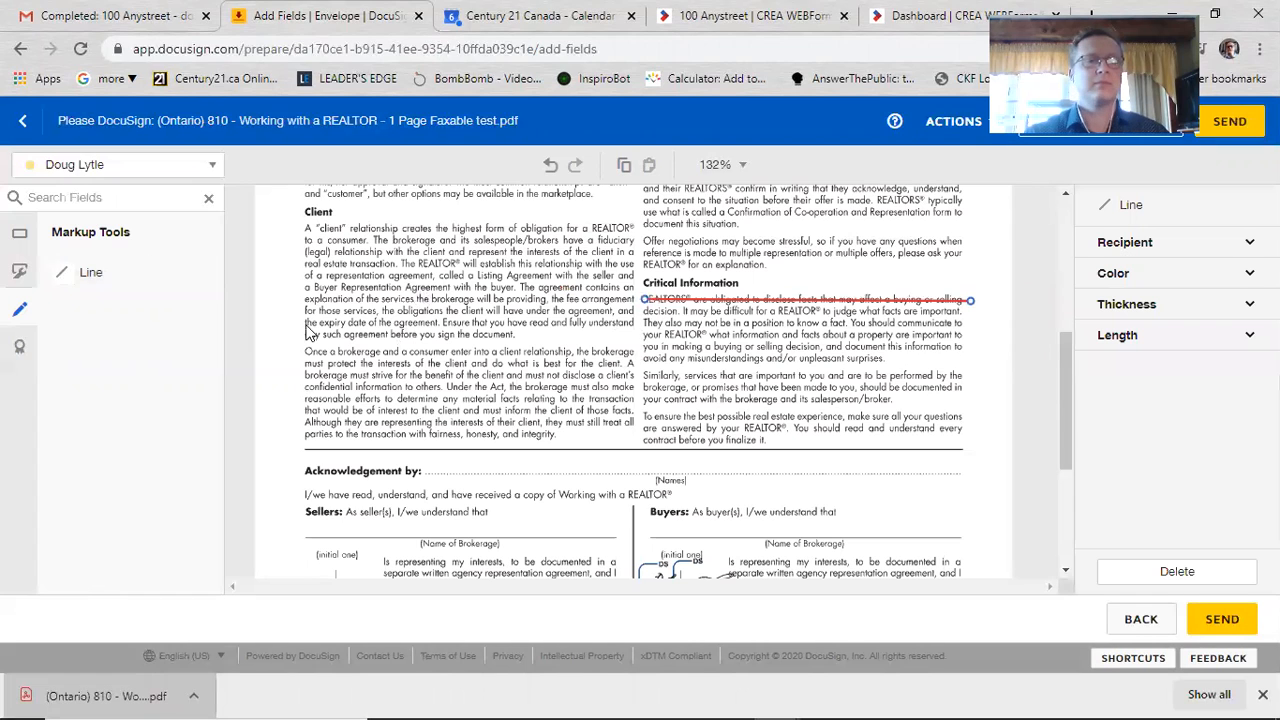
left_click(90, 278)
mouse_move(602, 318)
left_mouse_down()
mouse_move(626, 349)
mouse_move(639, 320)
mouse_move(970, 312)
left_mouse_up()
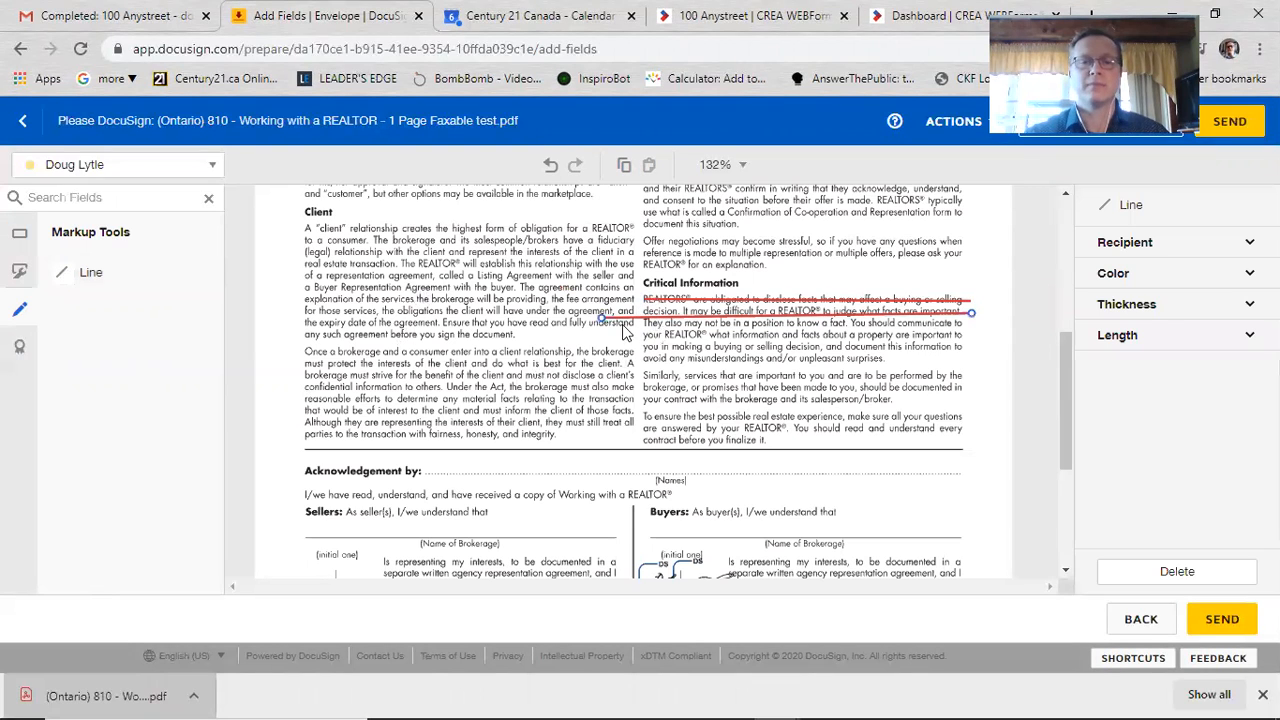
left_click_drag(628, 309, 641, 313)
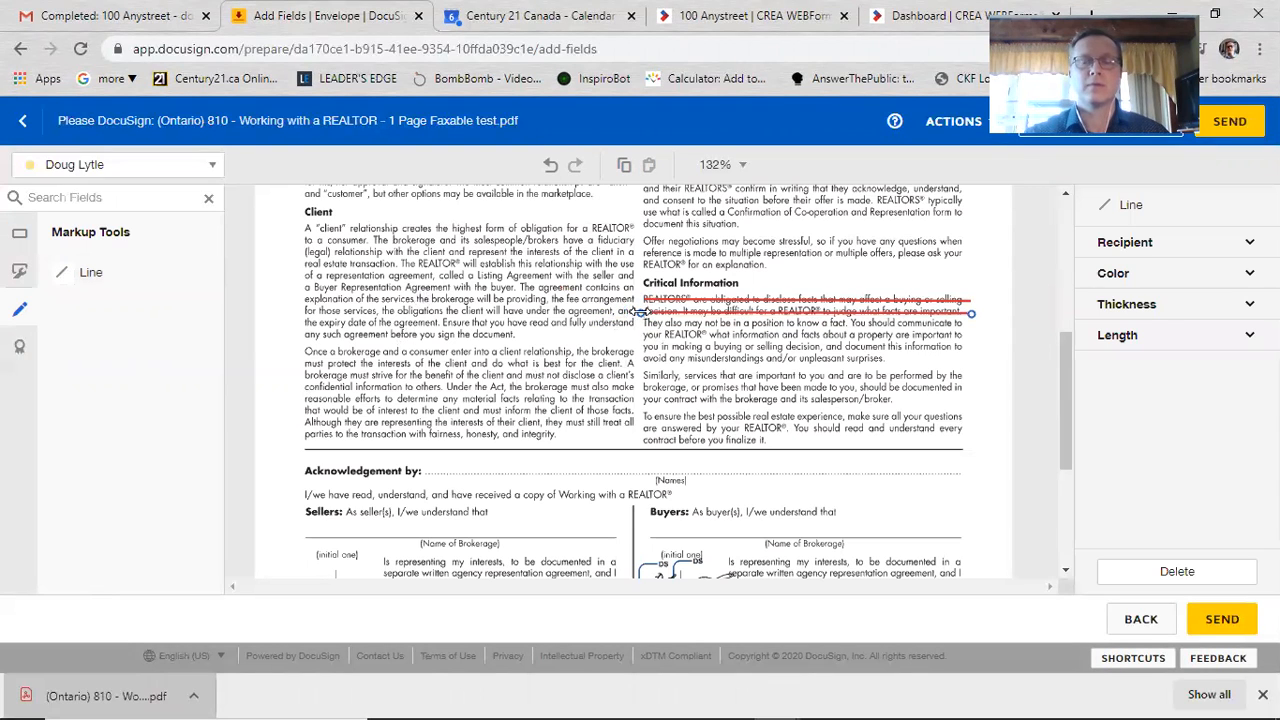
left_click(686, 385)
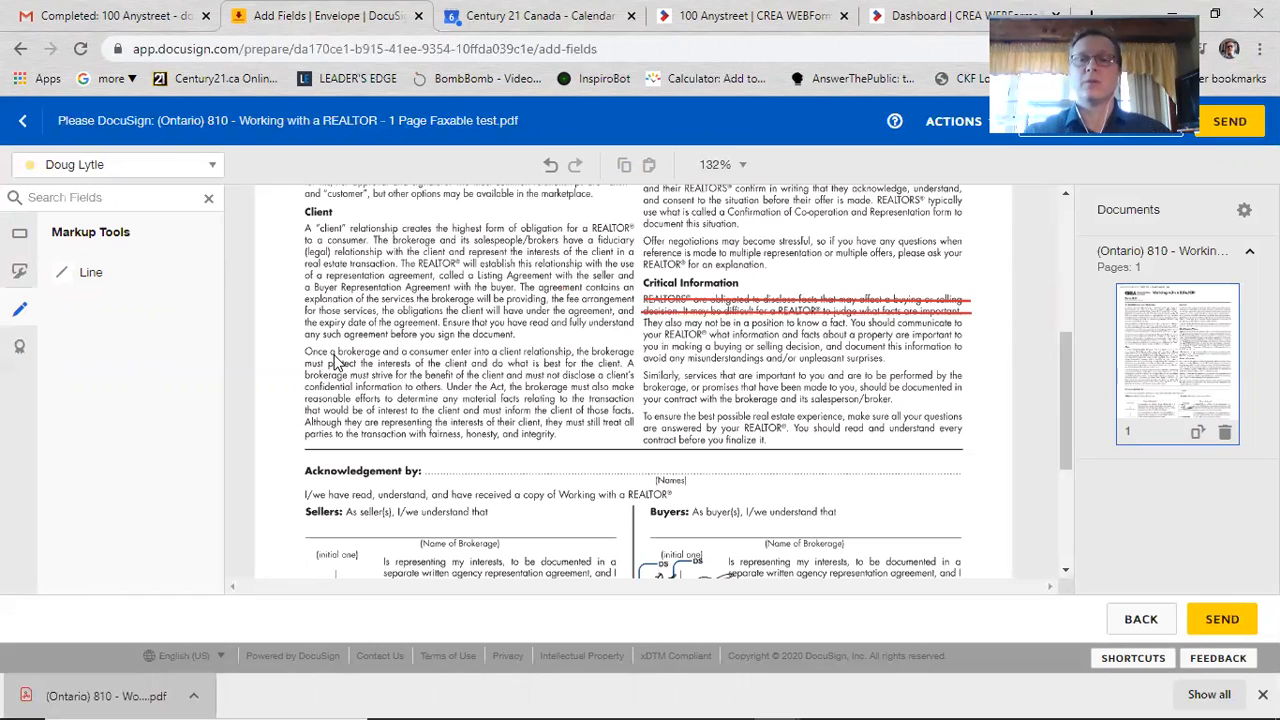
Step: Place an Initial field beside the struck-through lines
left_click(17, 238)
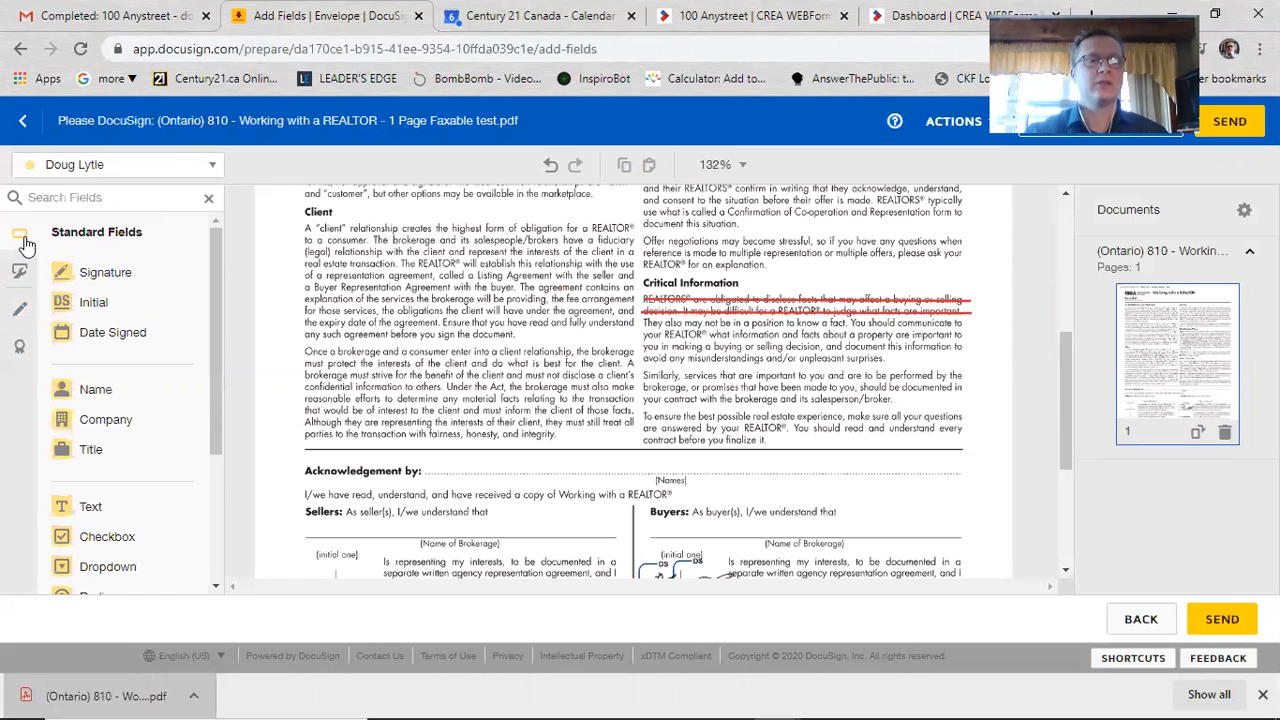
left_click(85, 305)
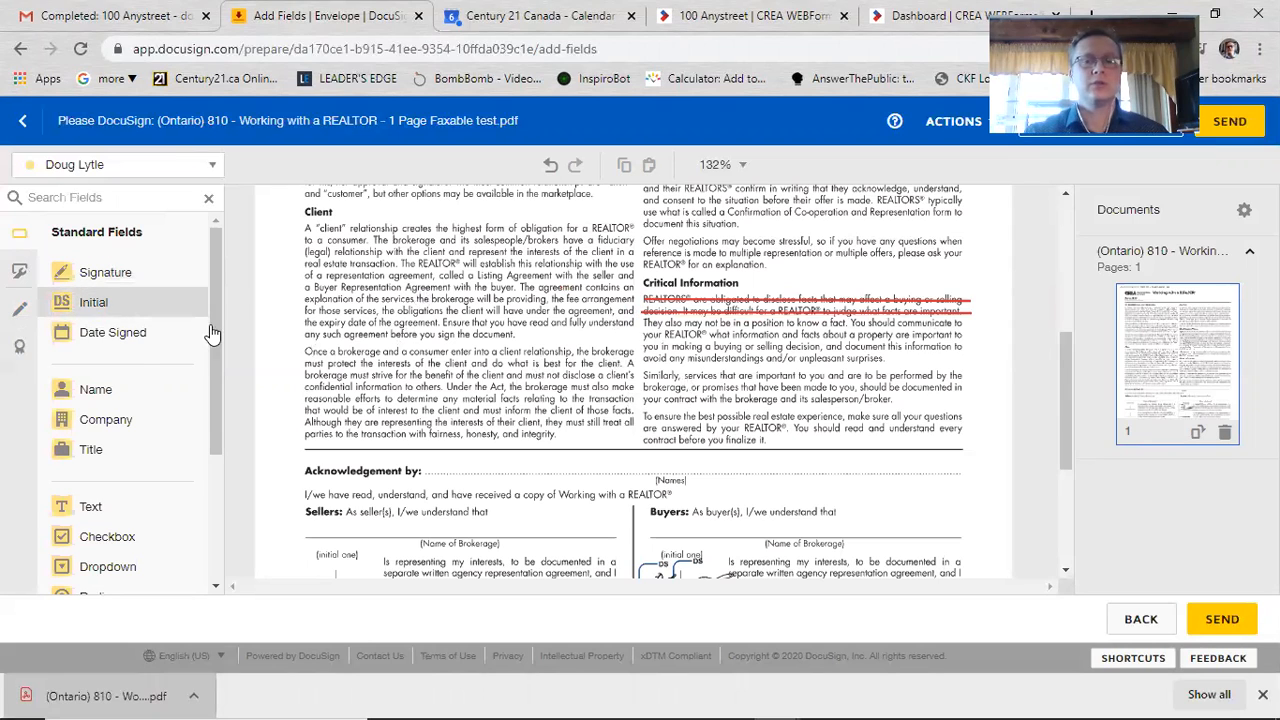
left_click(967, 290)
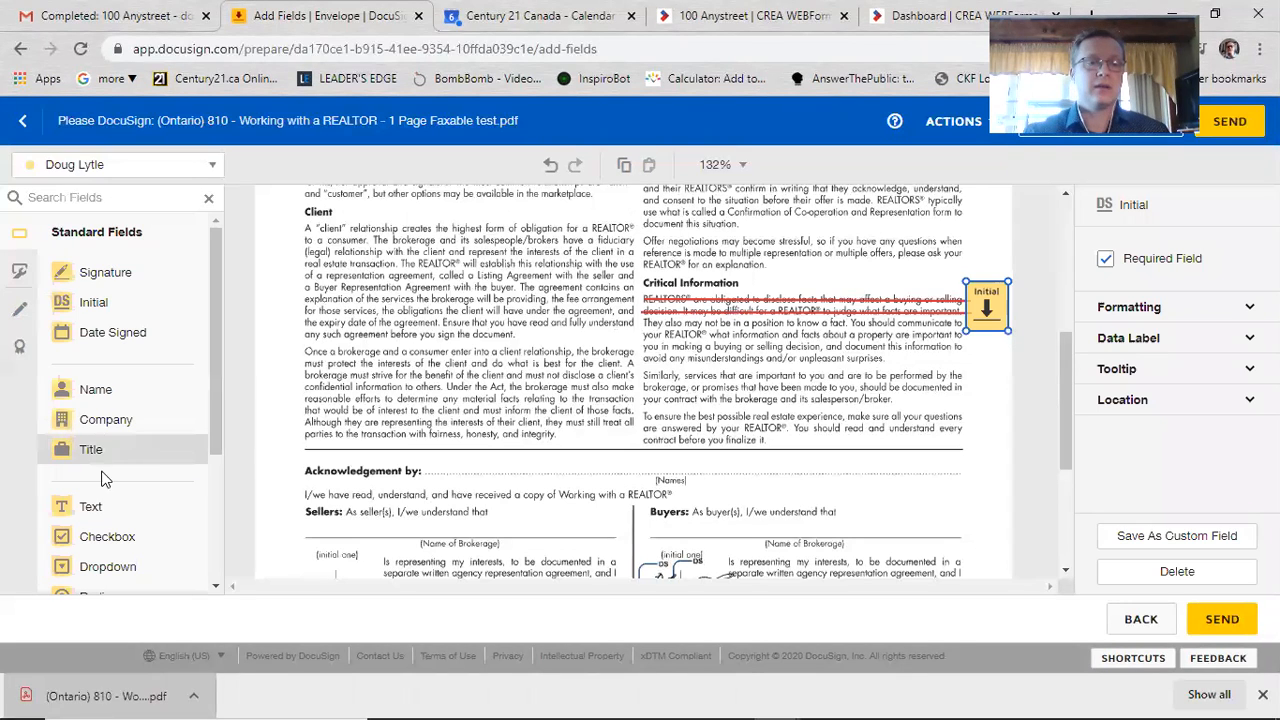
Step: Add a widened text field reading 'Replacement text' above the struck-out lines
left_click(88, 512)
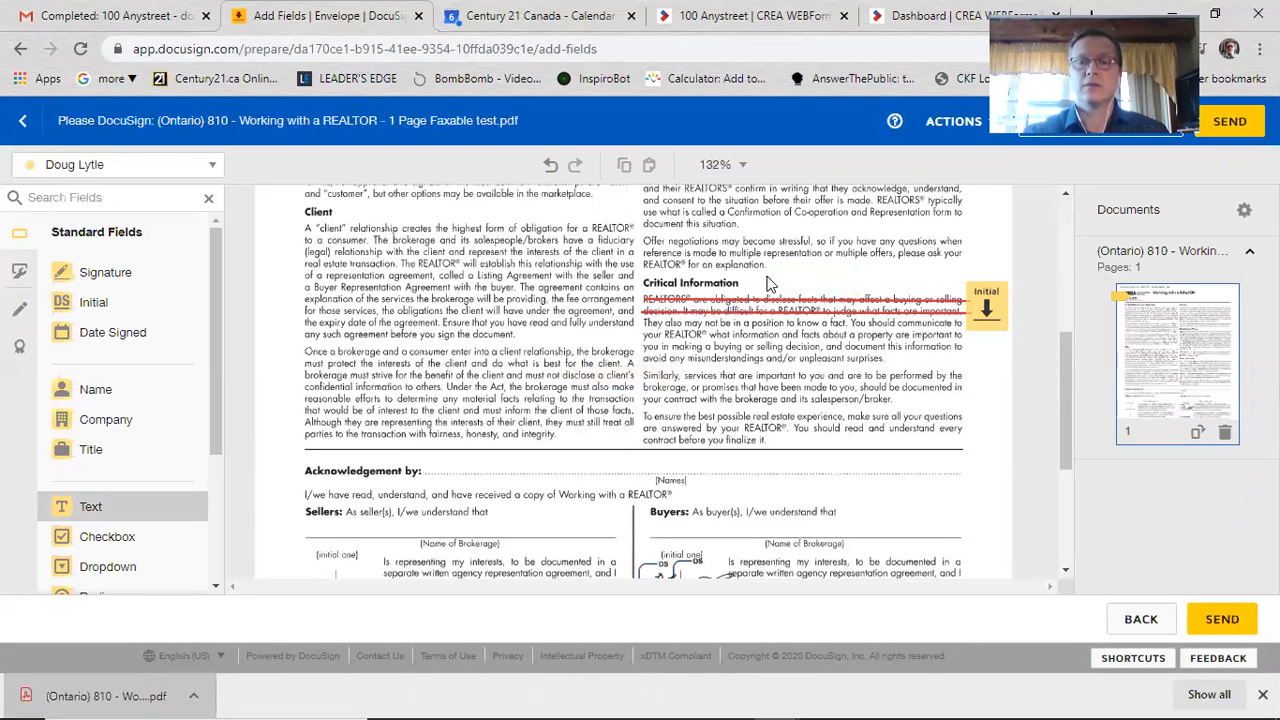
left_click(768, 284)
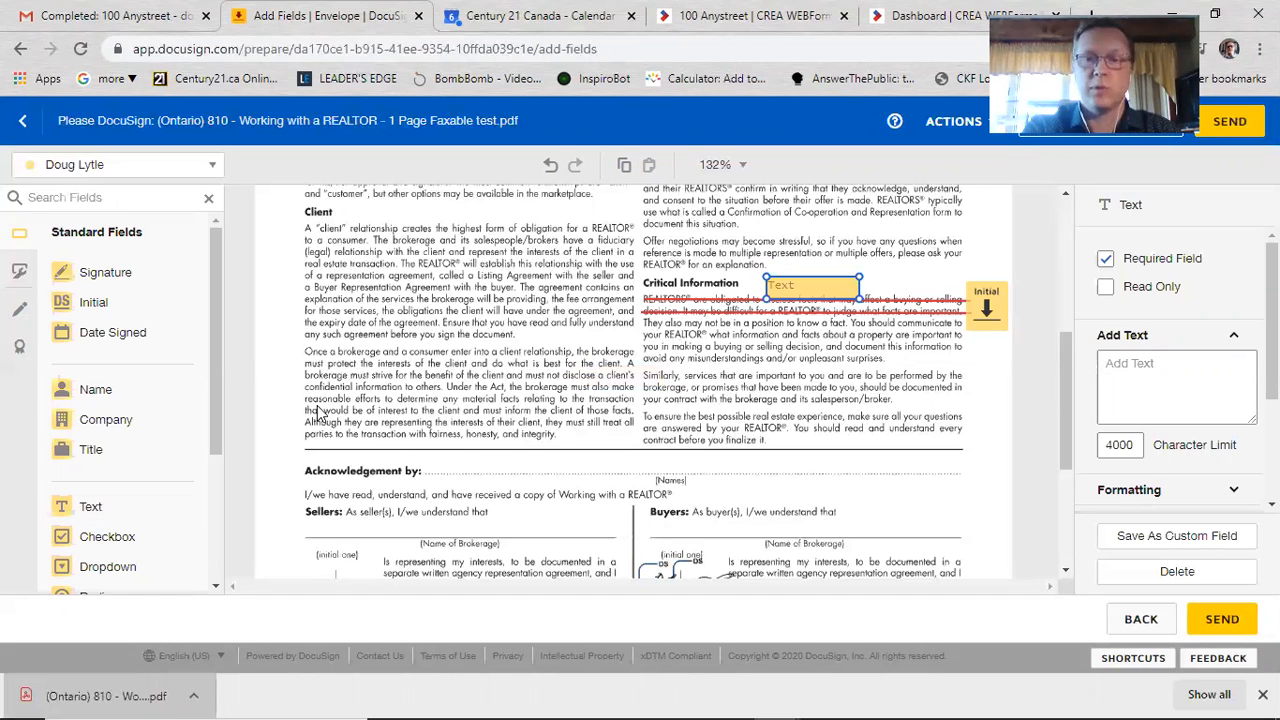
type("Replacement ")
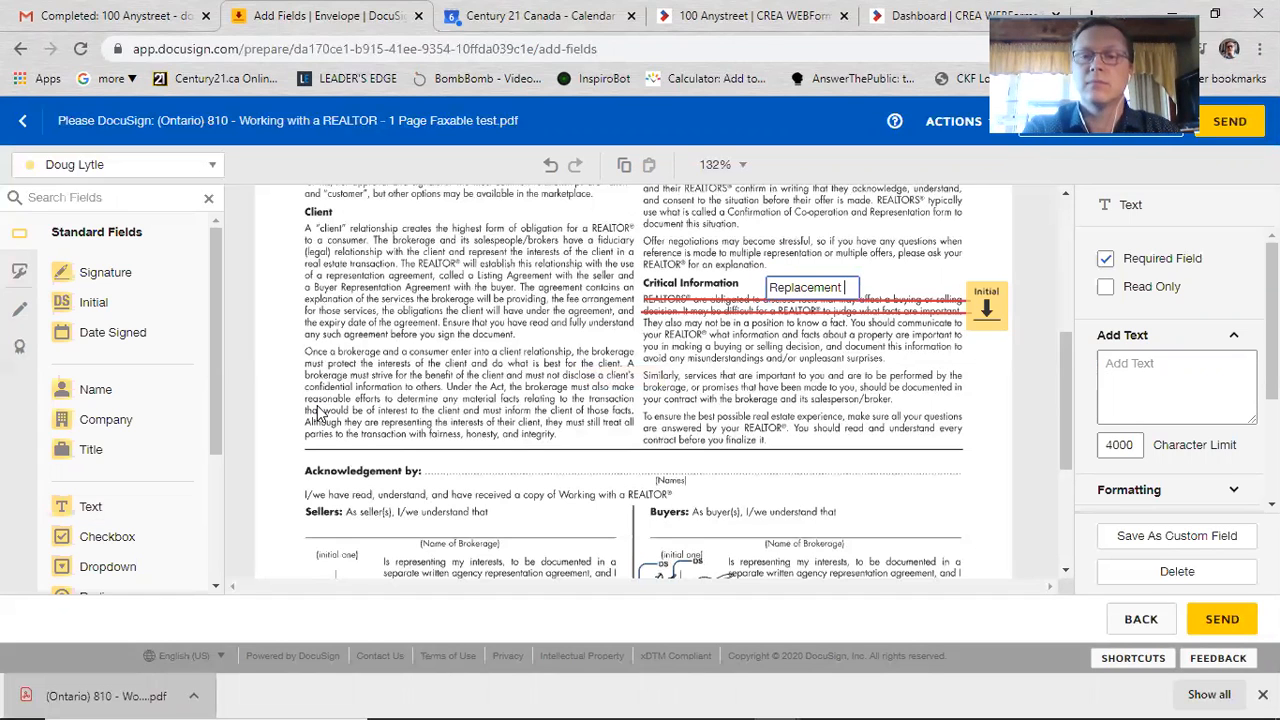
type("text")
key("Return")
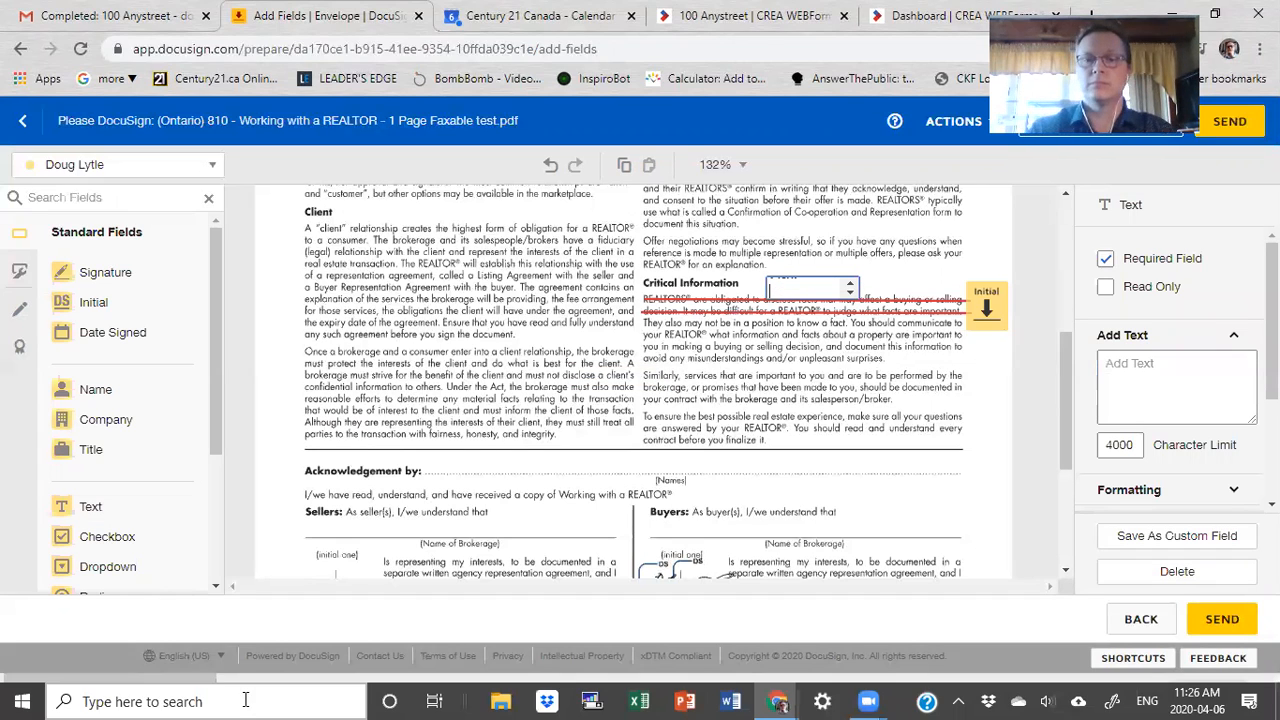
left_click(840, 346)
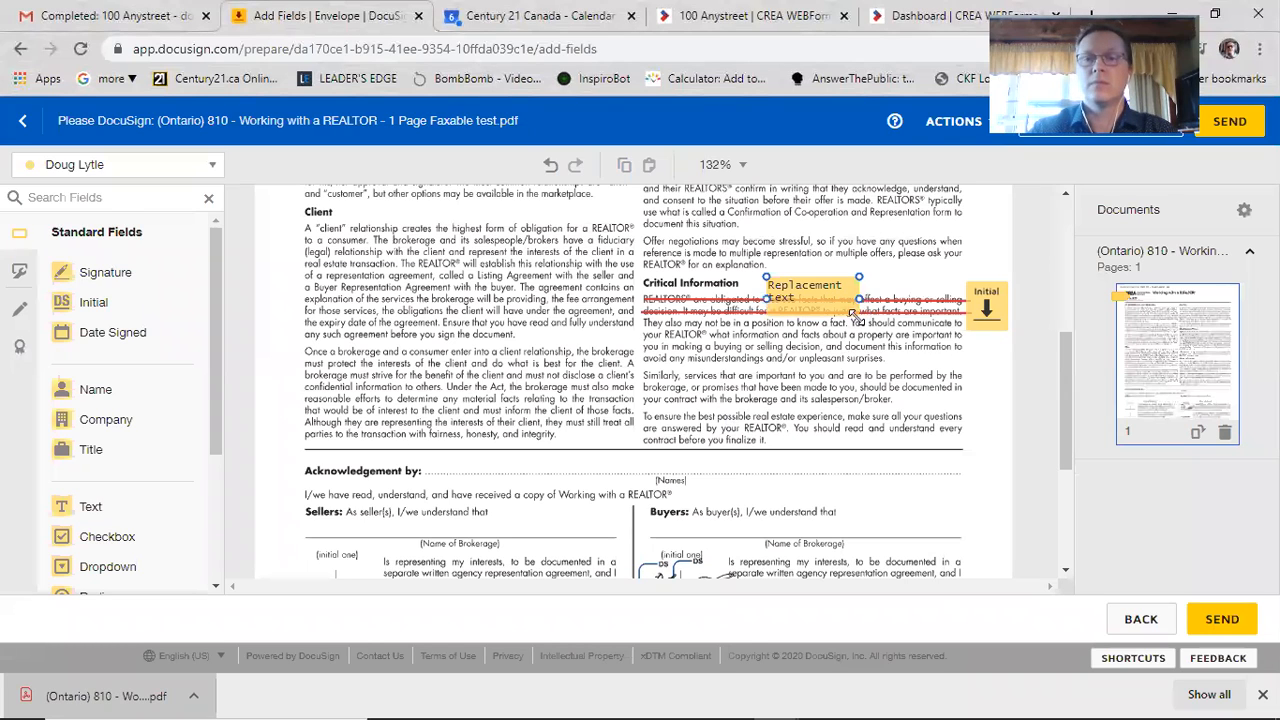
left_click_drag(886, 305, 941, 288)
left_click(872, 430)
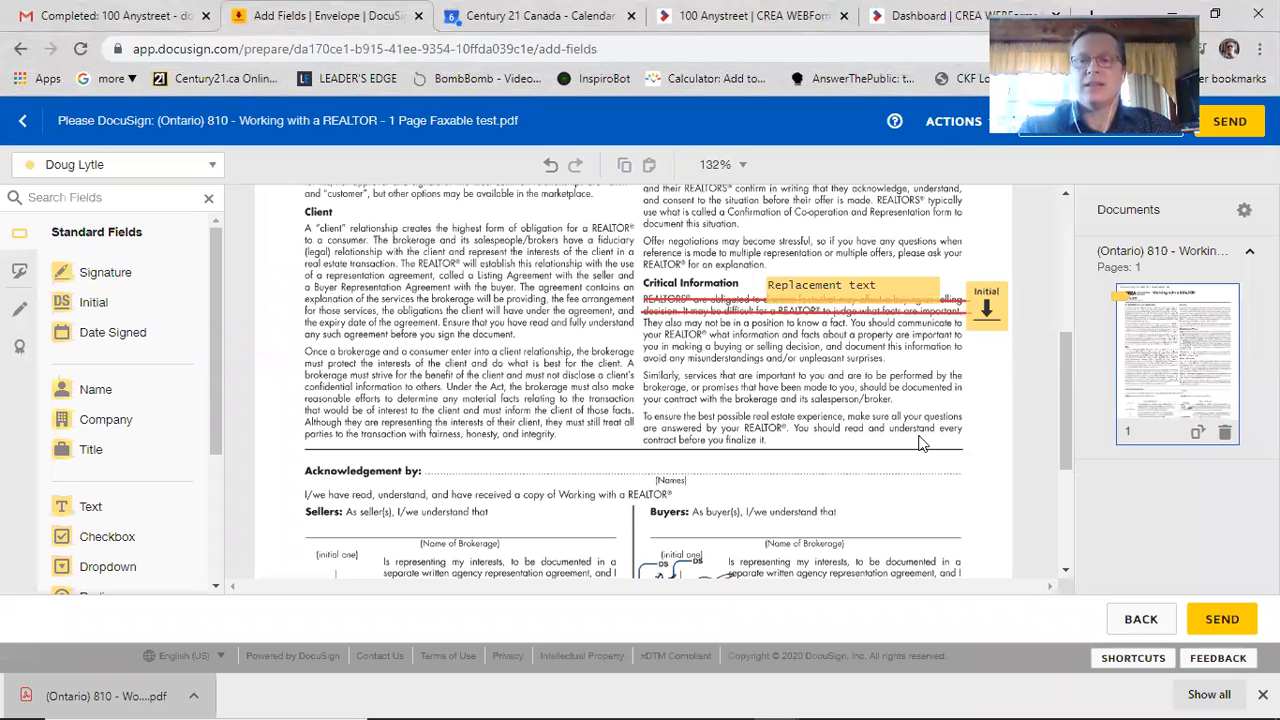
Step: Delete the unwanted text field accidentally placed near the page footer
scroll(734, 508, "down", 3)
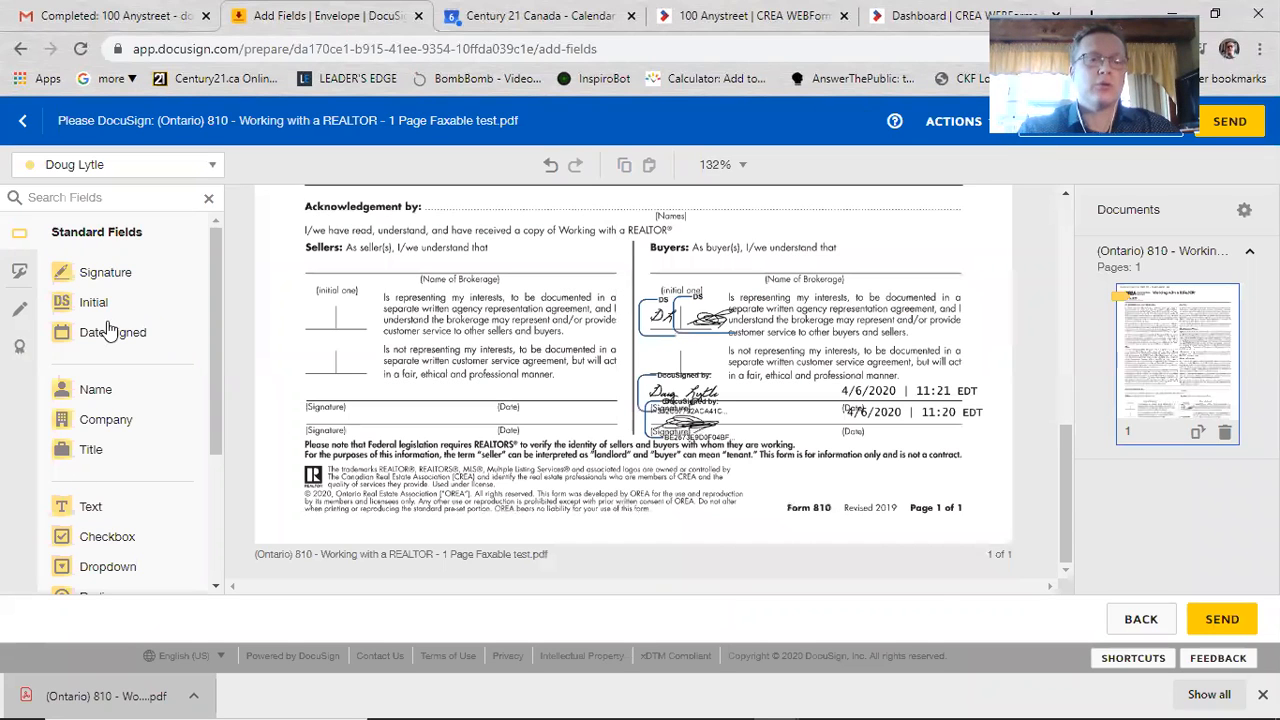
left_click_drag(705, 410, 751, 467)
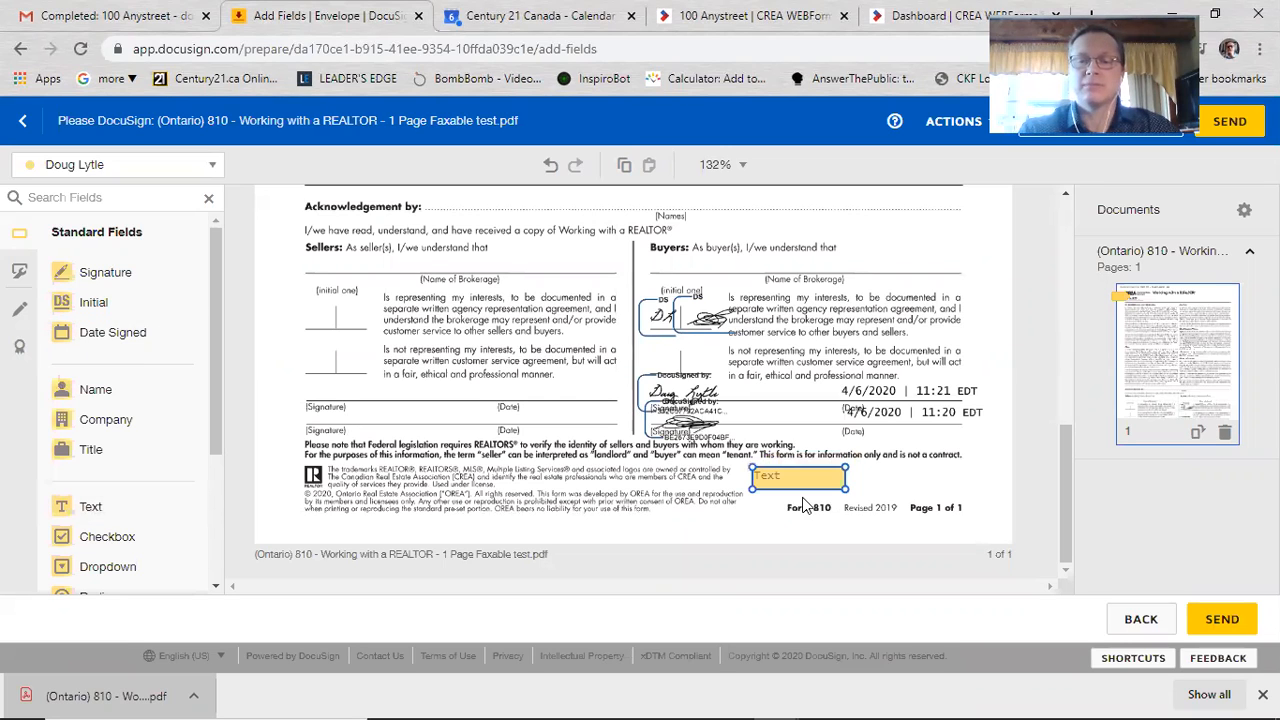
left_click_drag(846, 488, 988, 502)
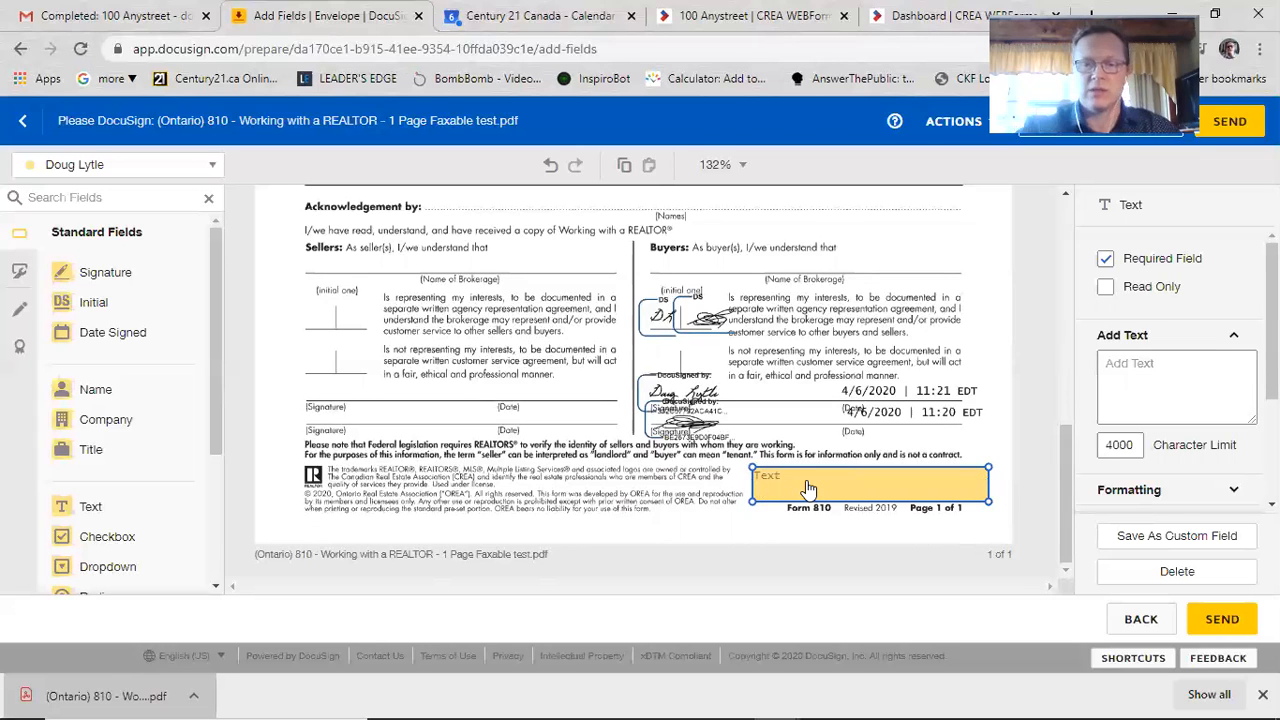
key("Delete")
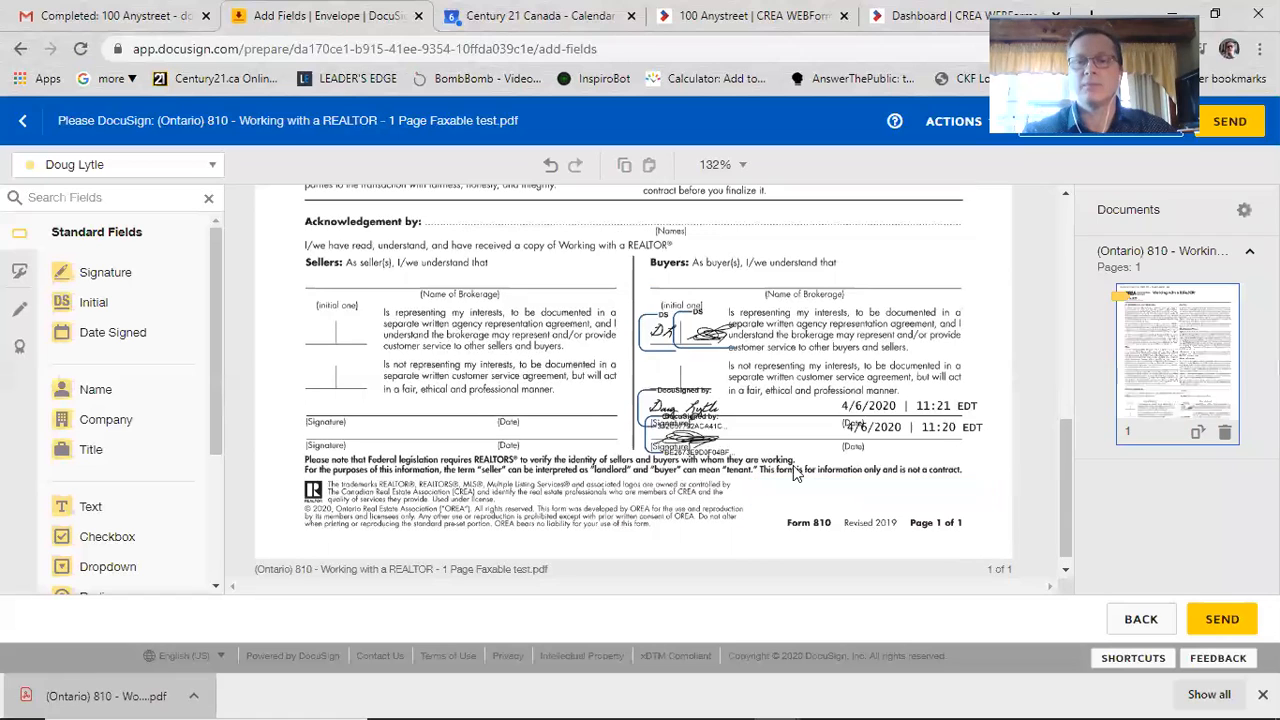
scroll(842, 488, "up", 3)
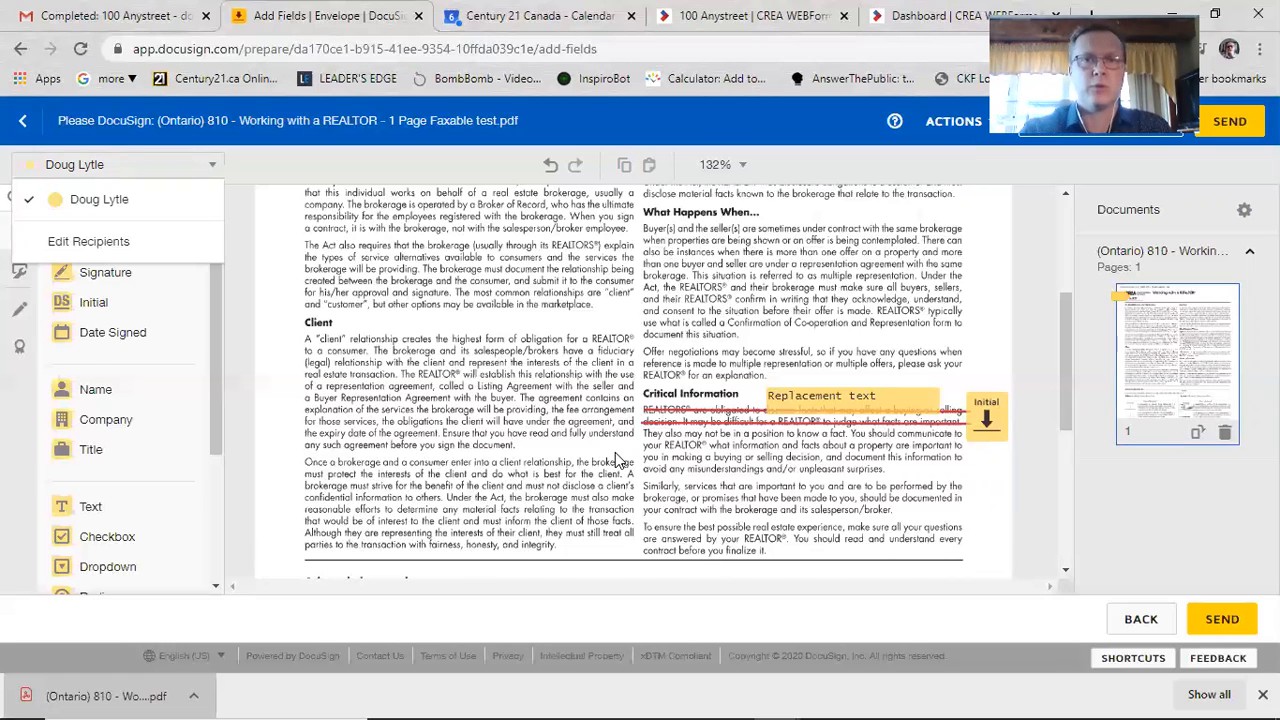
left_click(500, 455)
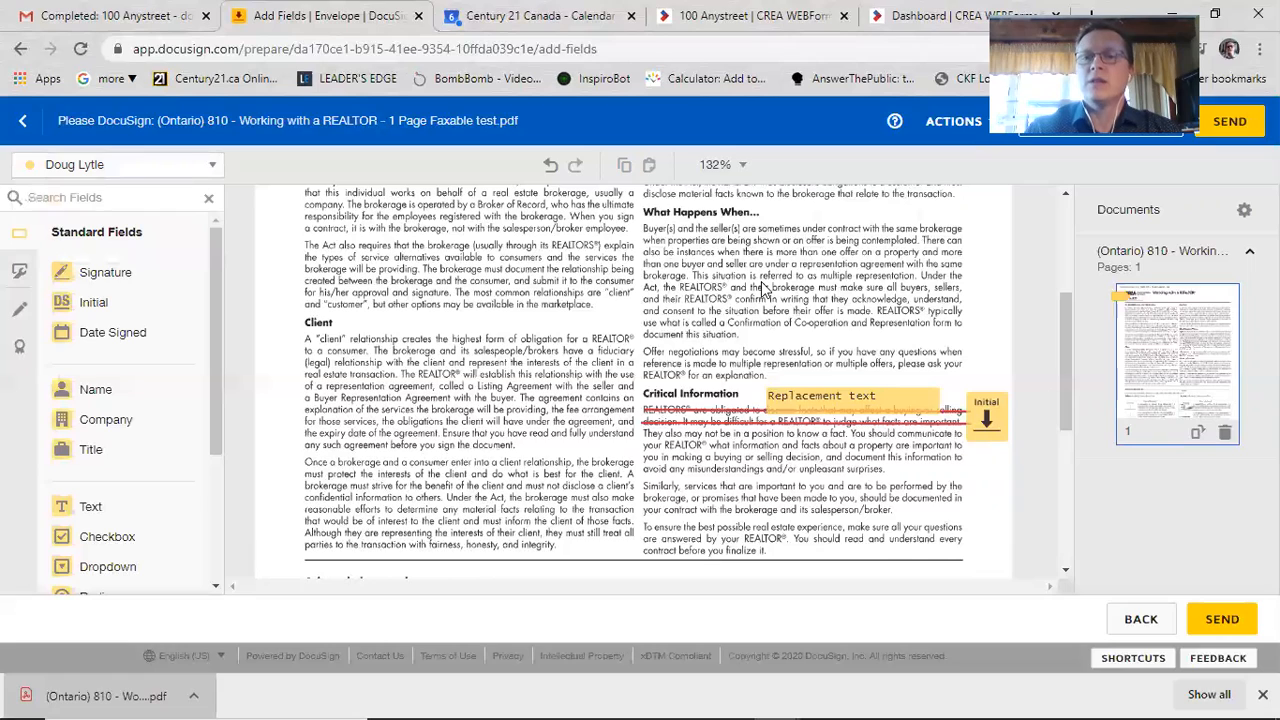